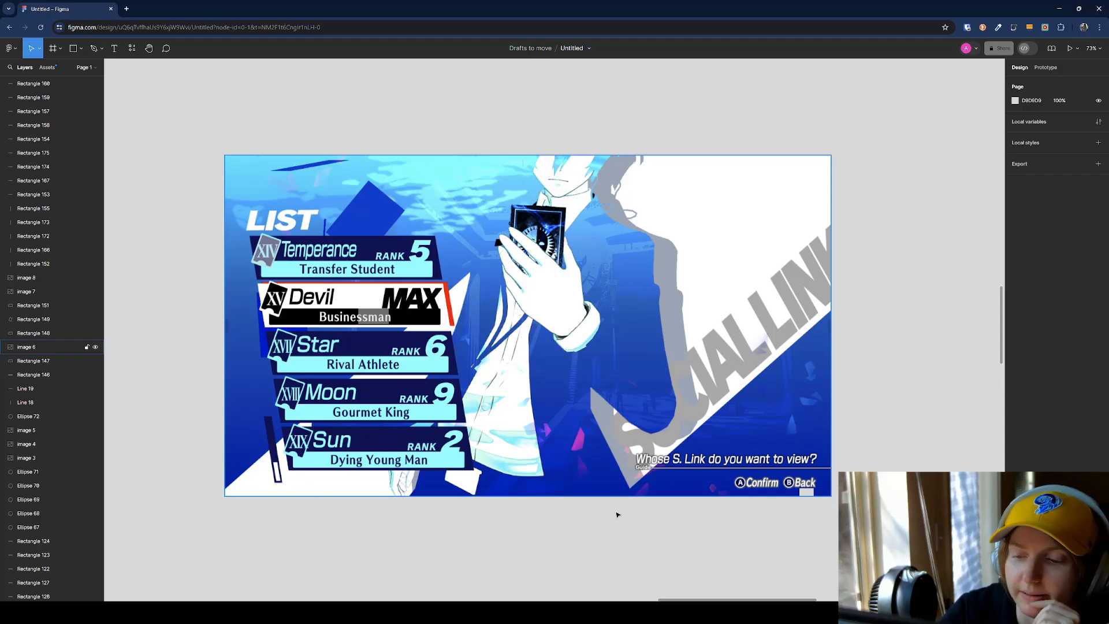
# Switch to the WBP_Persona3List widget in Unreal Editor and inspect its list items, Vertical Box, top spacer and LIST text.
pyautogui.moveTo(622, 612)
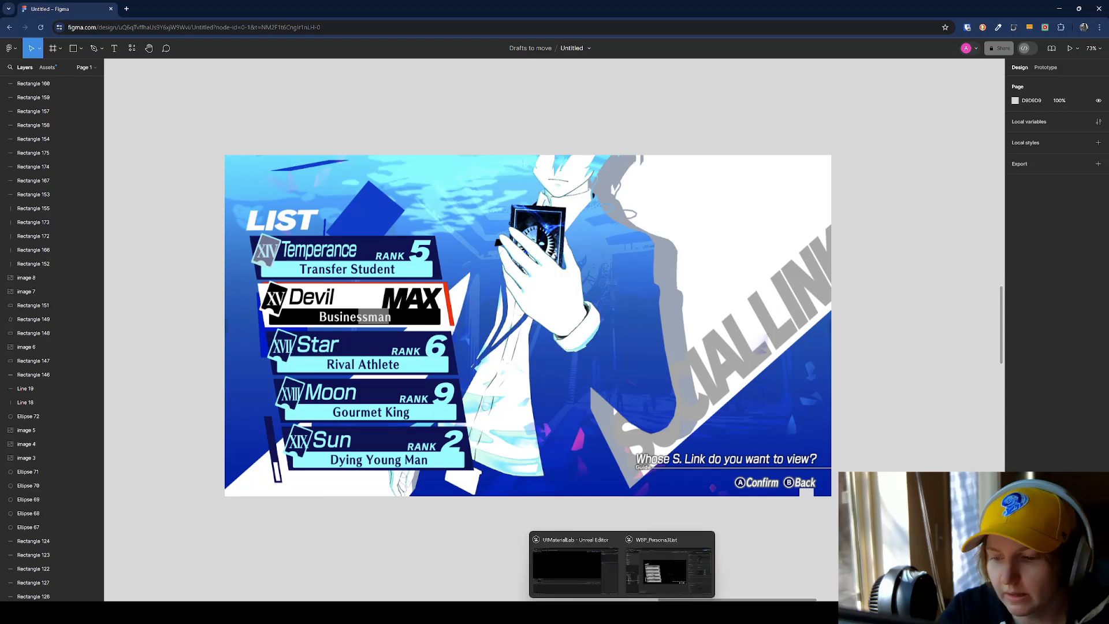
pyautogui.click(668, 566)
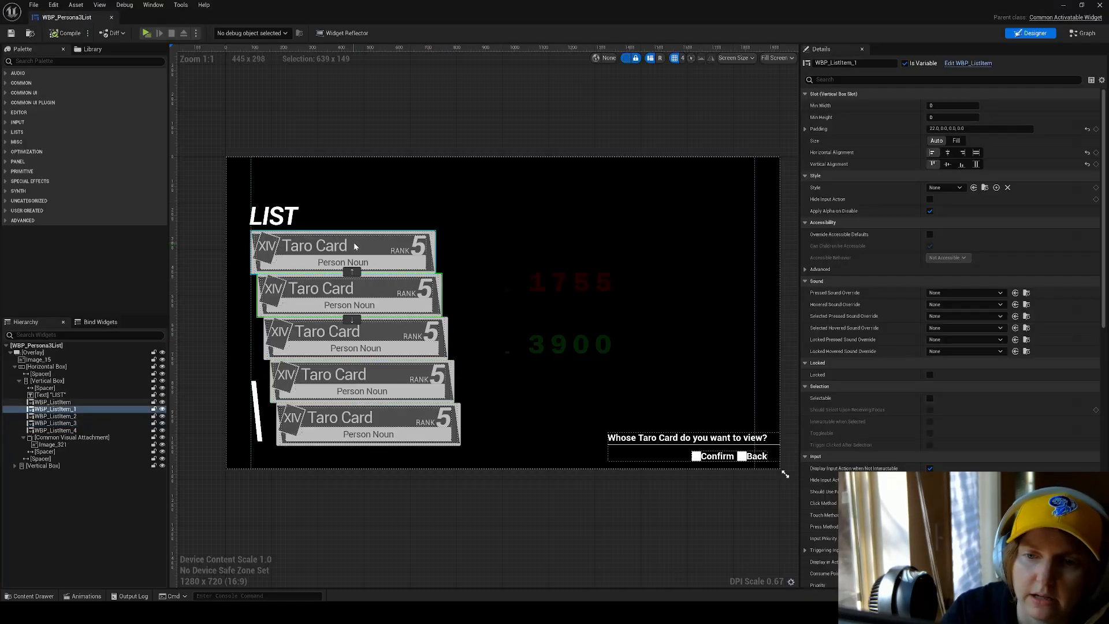
pyautogui.click(409, 420)
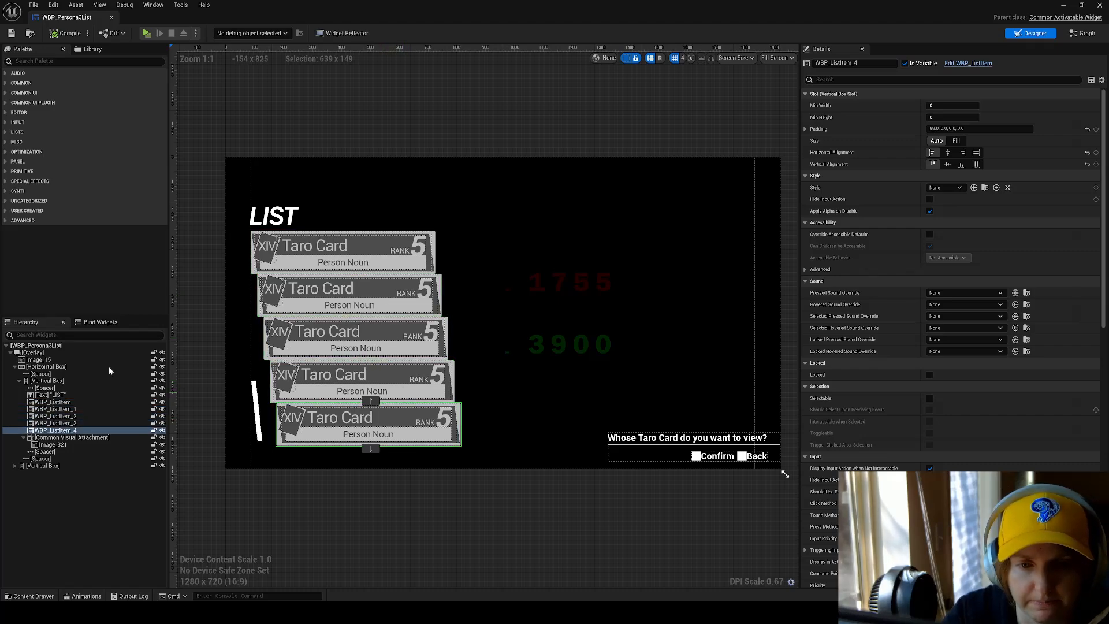
pyautogui.click(98, 354)
pyautogui.click(539, 243)
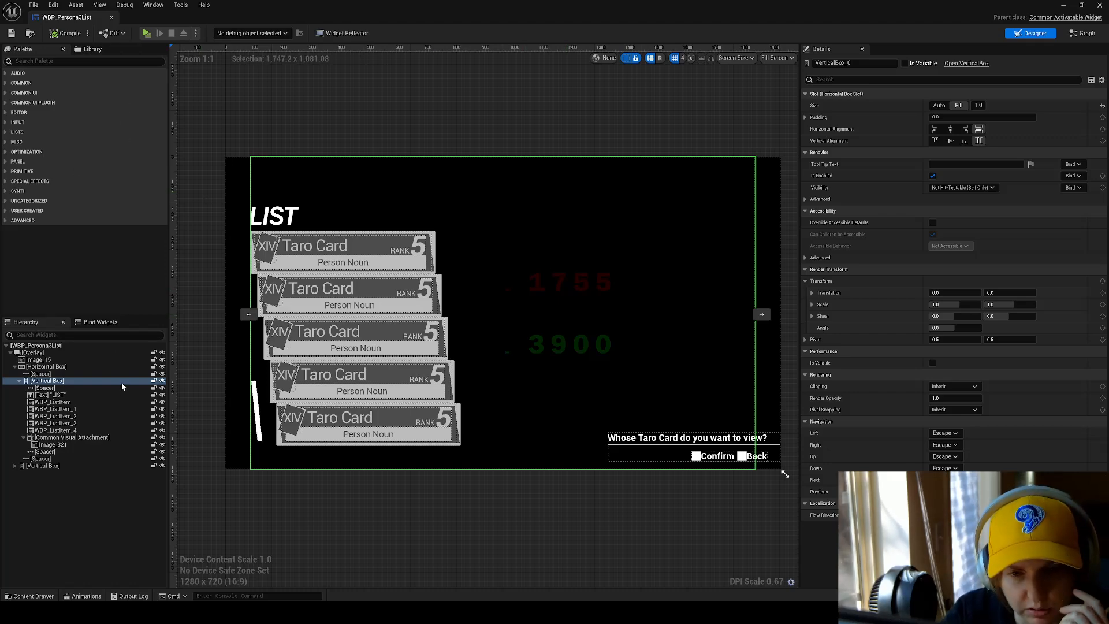
pyautogui.click(80, 387)
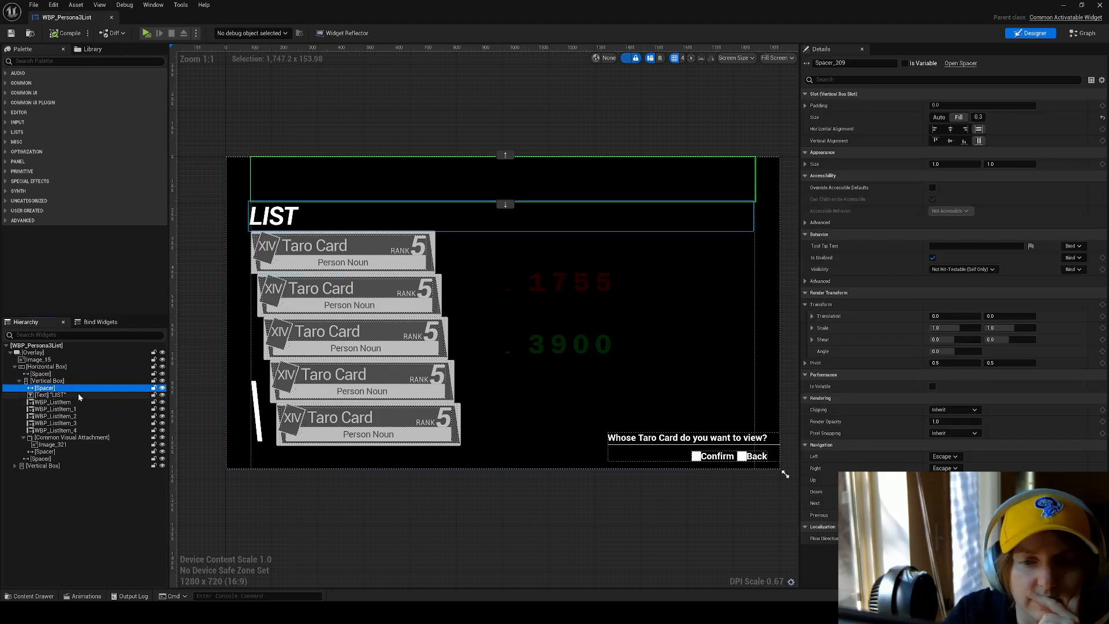
pyautogui.click(80, 395)
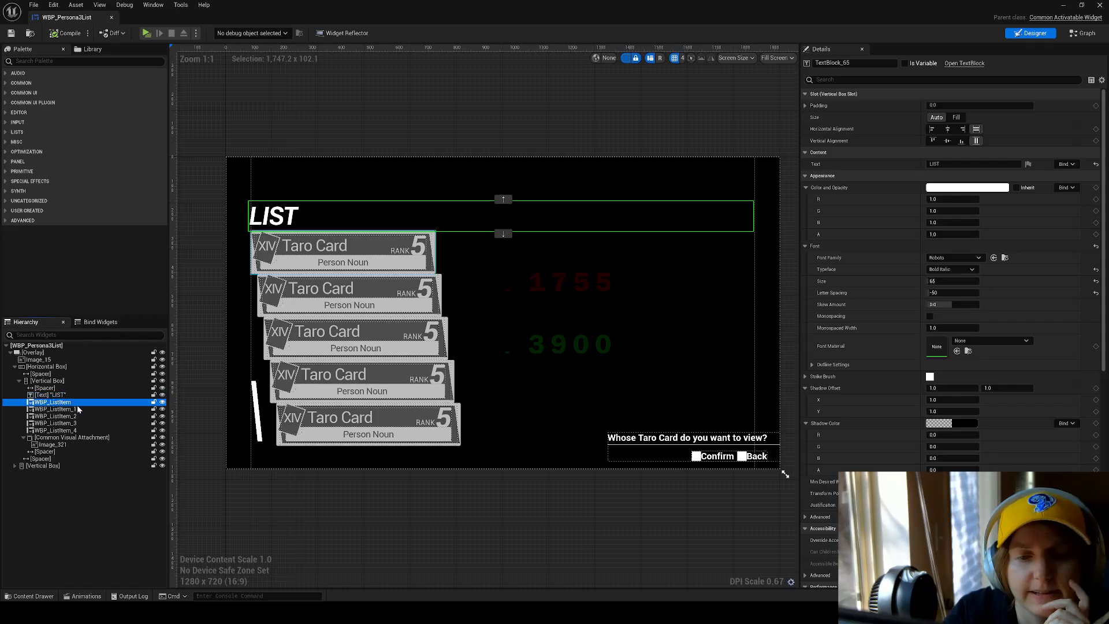
pyautogui.click(78, 408)
# Check the root Overlay's contents by toggling its editor visibility, and hide the Image_15 background in the designer.
pyautogui.click(36, 352)
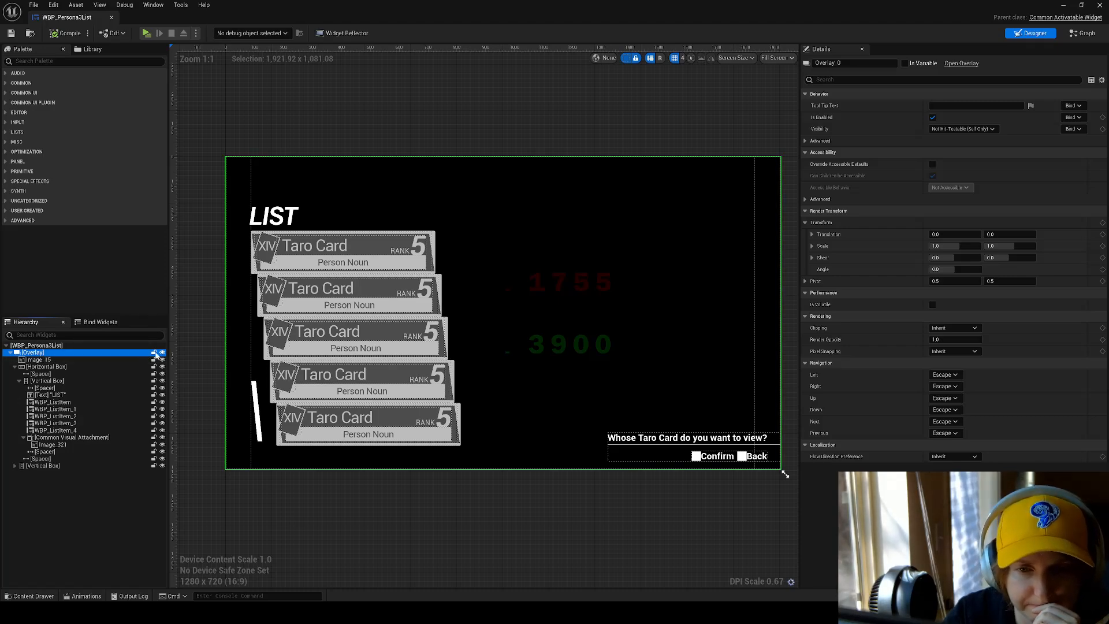
pyautogui.click(163, 353)
pyautogui.click(162, 352)
pyautogui.click(167, 359)
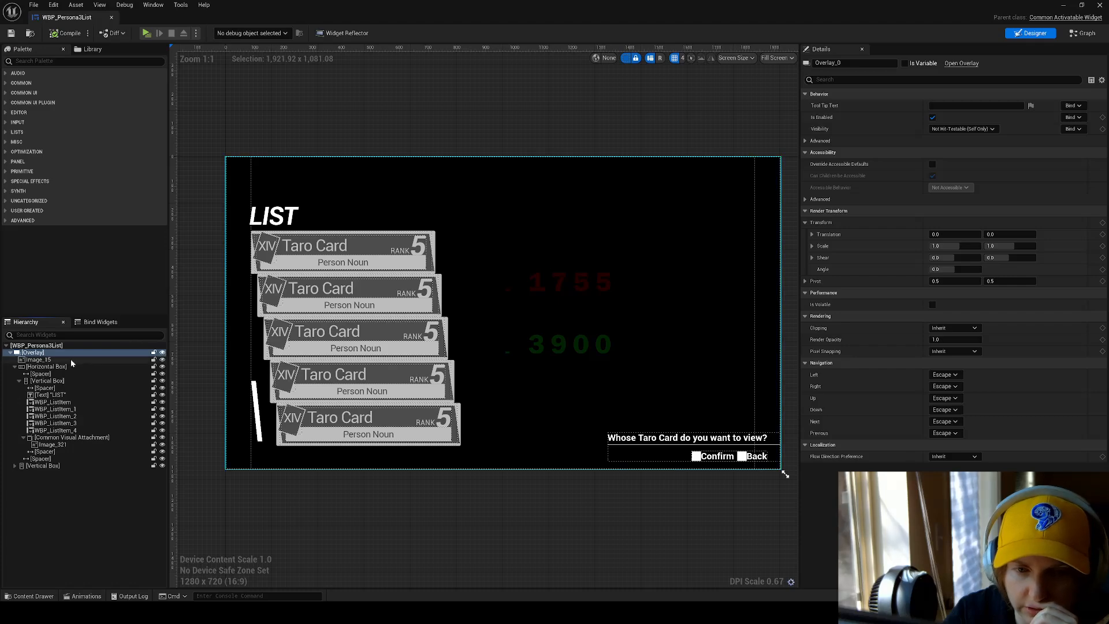
pyautogui.click(162, 359)
pyautogui.click(163, 360)
pyautogui.click(163, 360)
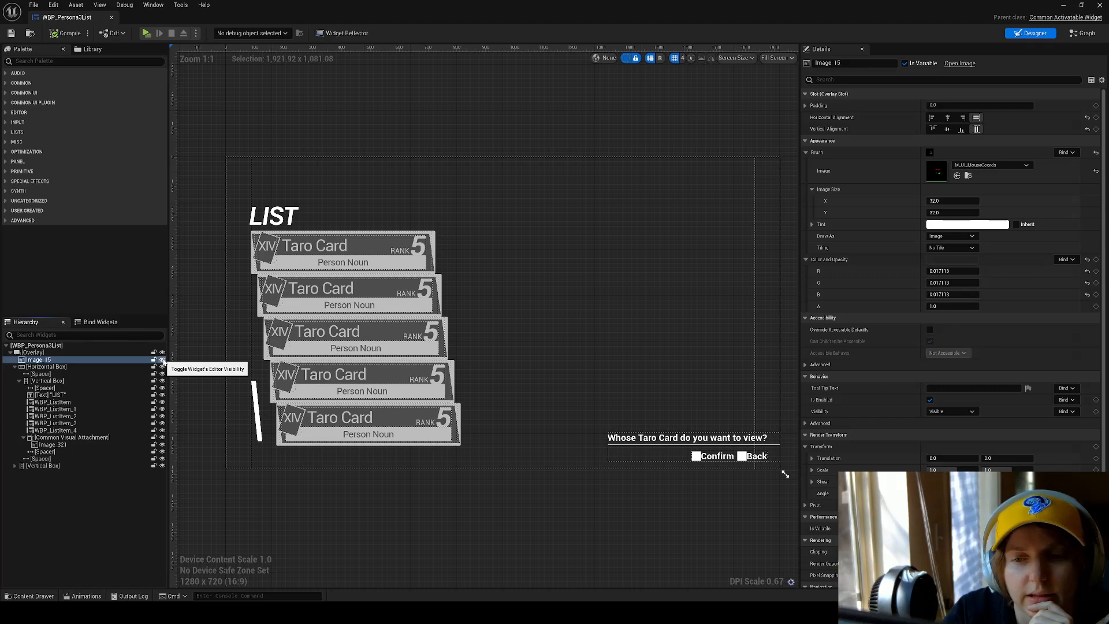
# Toggle the editor visibility of the Horizontal Box, its first spacer and the Vertical Box to examine what each contributes to the layout.
pyautogui.click(163, 367)
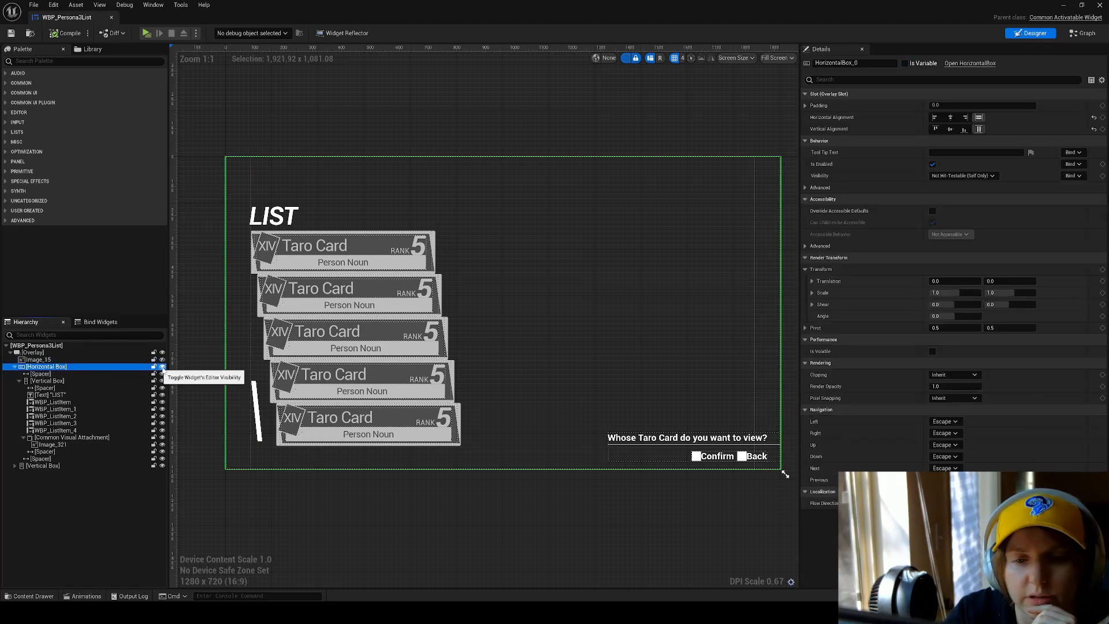
pyautogui.click(163, 367)
pyautogui.click(162, 368)
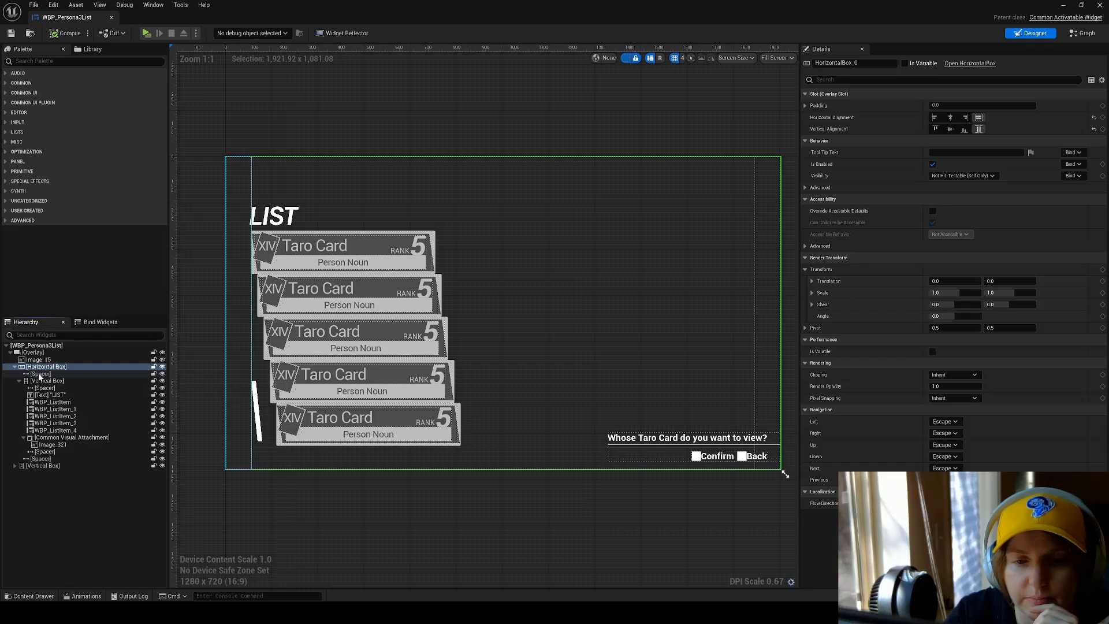
pyautogui.click(40, 374)
pyautogui.click(163, 374)
pyautogui.click(162, 374)
pyautogui.click(162, 374)
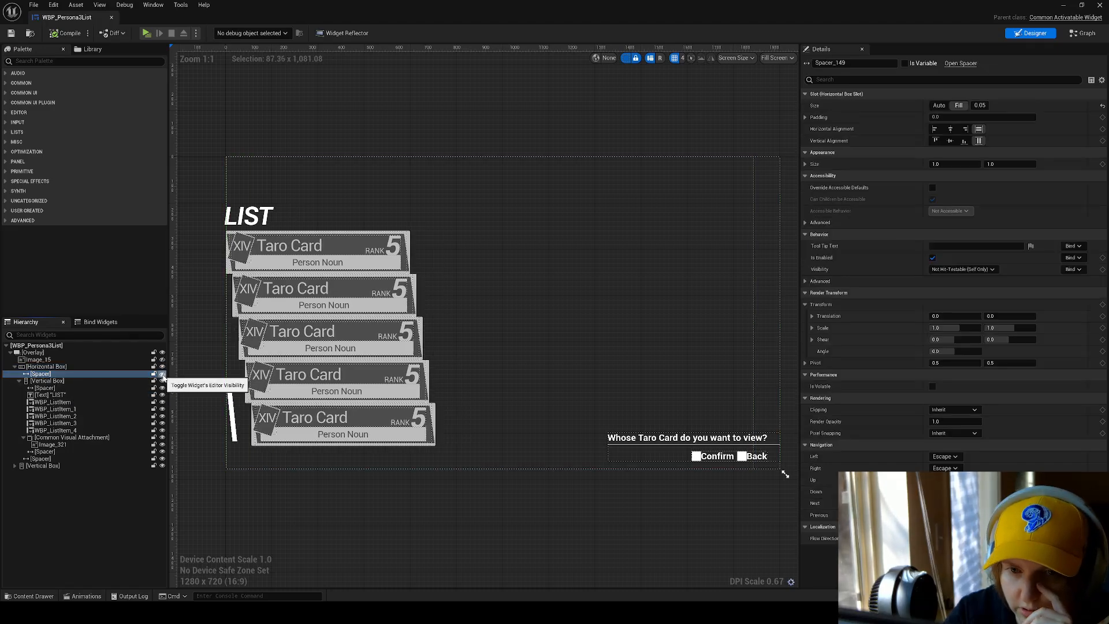
pyautogui.click(162, 374)
pyautogui.click(162, 381)
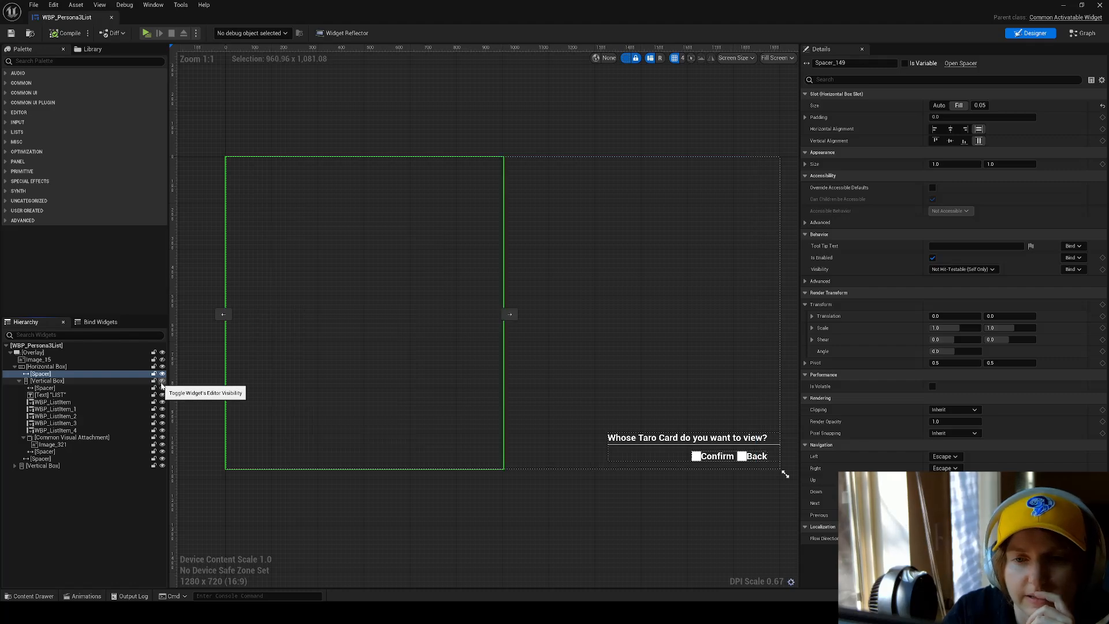
pyautogui.click(163, 381)
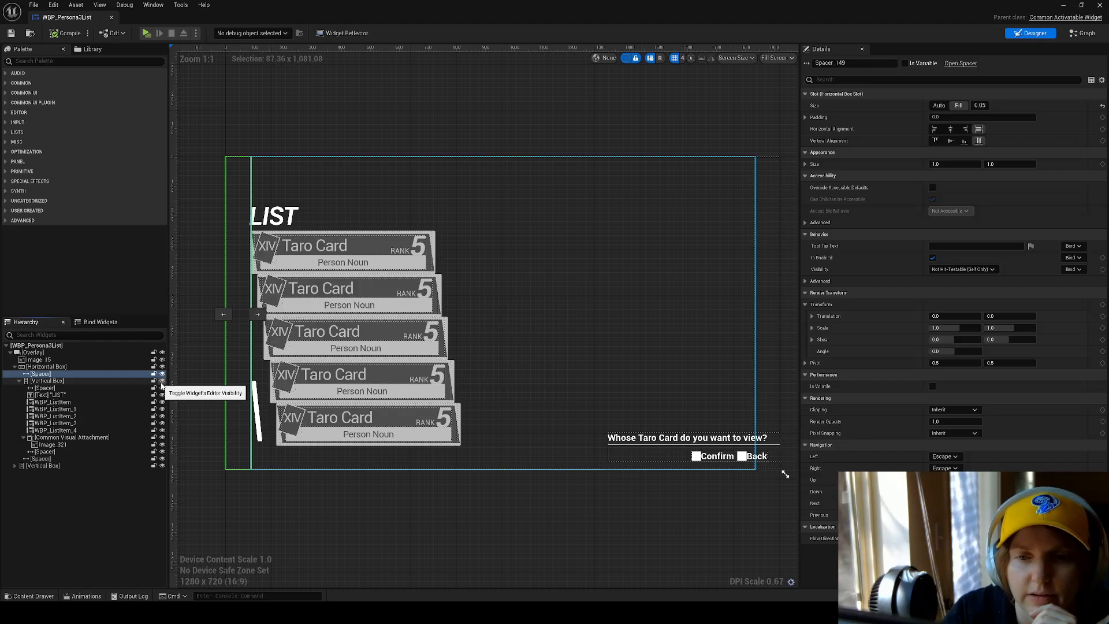
# Inspect the slot settings of the Vertical Box, the spacer above the heading, the first side spacer and the LIST text.
pyautogui.click(73, 381)
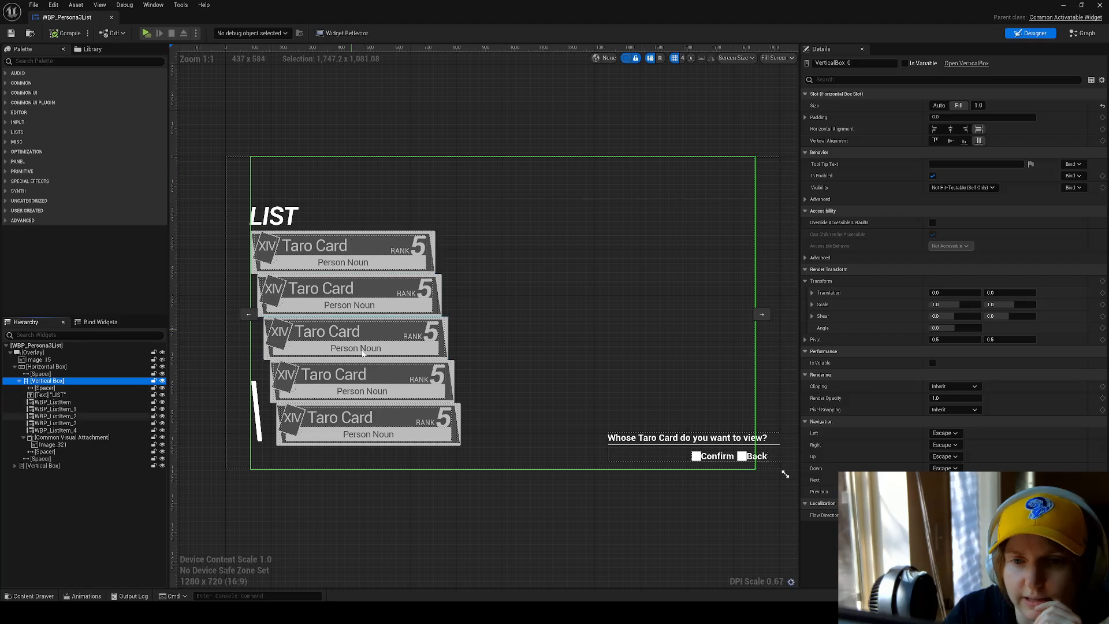
pyautogui.click(399, 179)
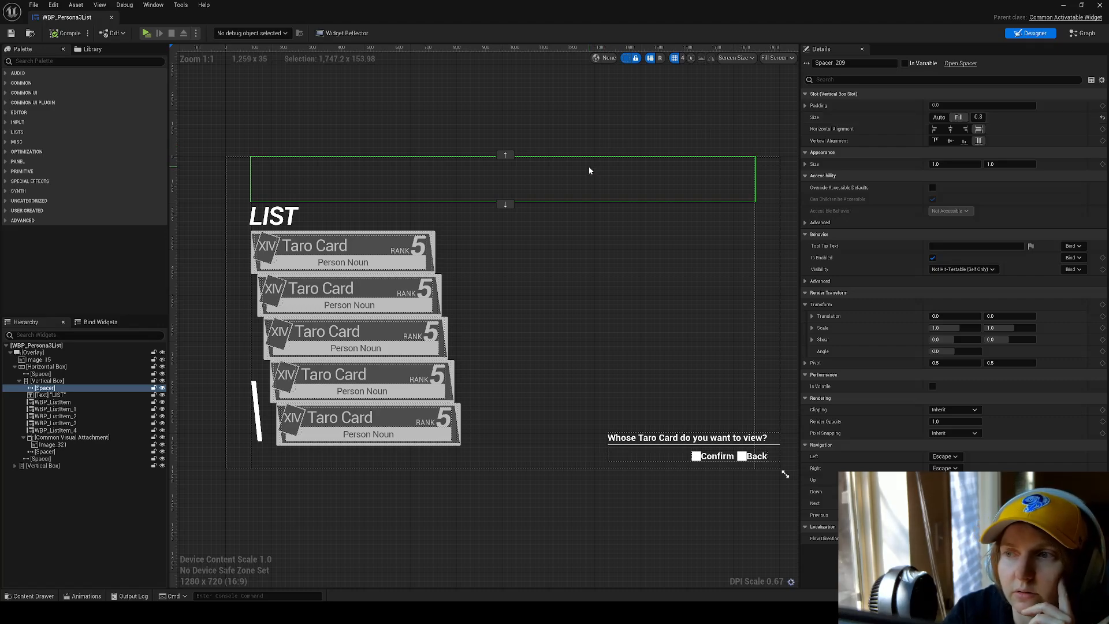
pyautogui.click(71, 375)
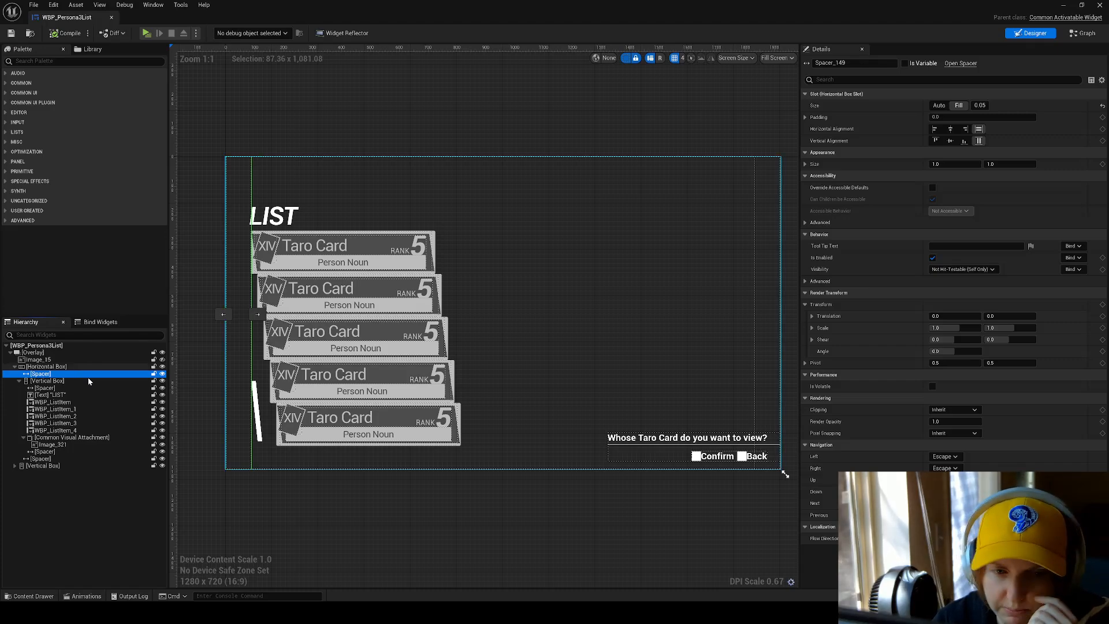
pyautogui.click(85, 395)
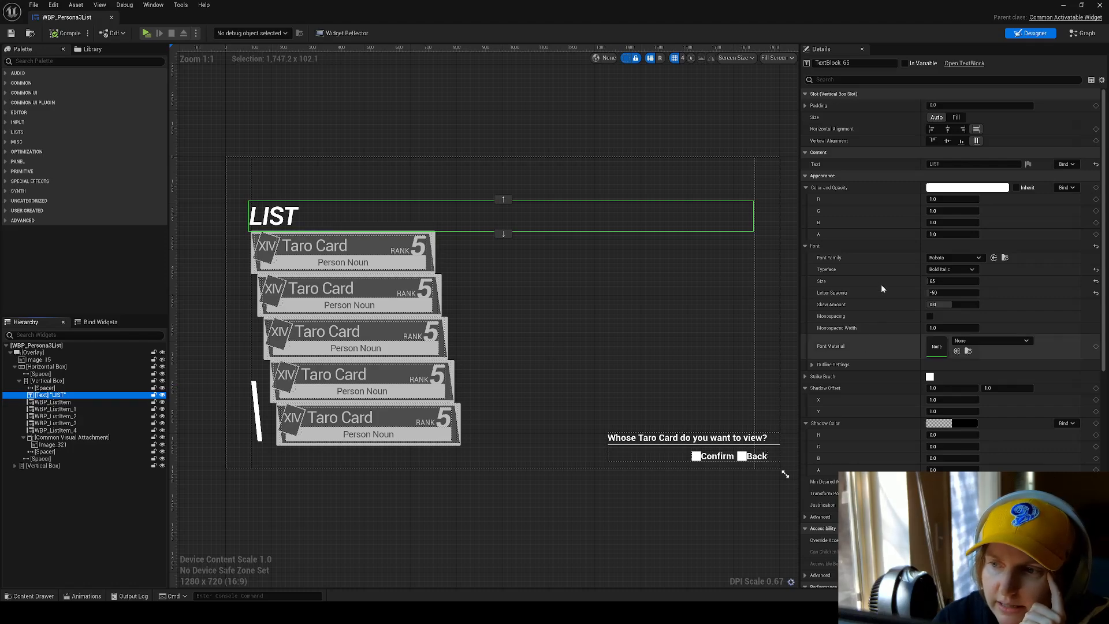
# Examine the properties of WBP_ListItem through WBP_ListItem_4, including their render transform and slot settings.
pyautogui.click(111, 403)
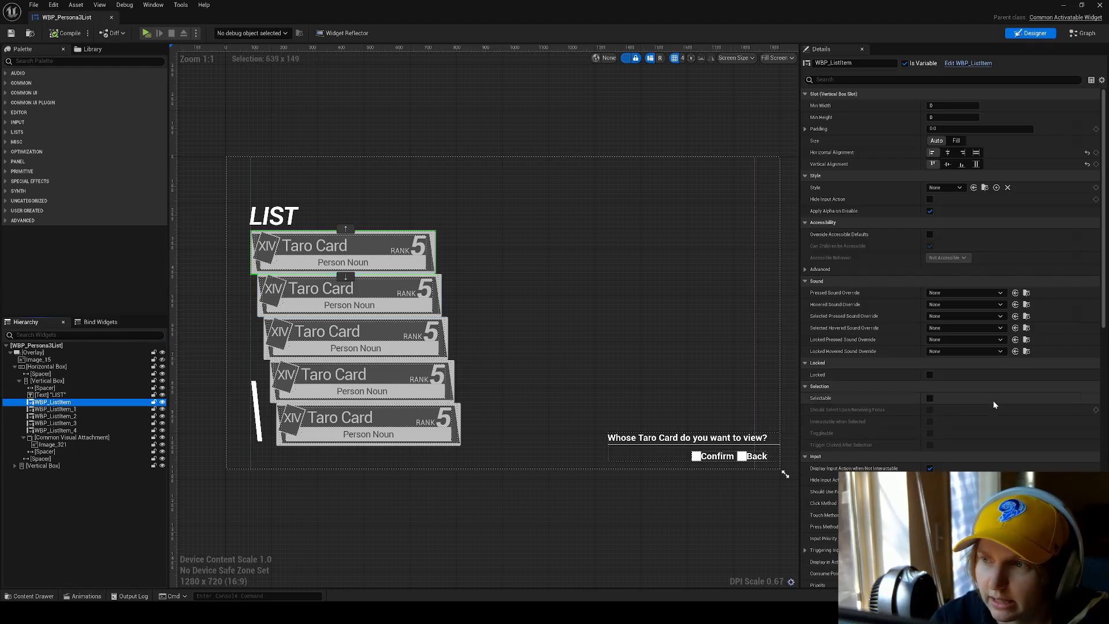
pyautogui.scroll(-5, 993, 404)
pyautogui.scroll(-14, 997, 409)
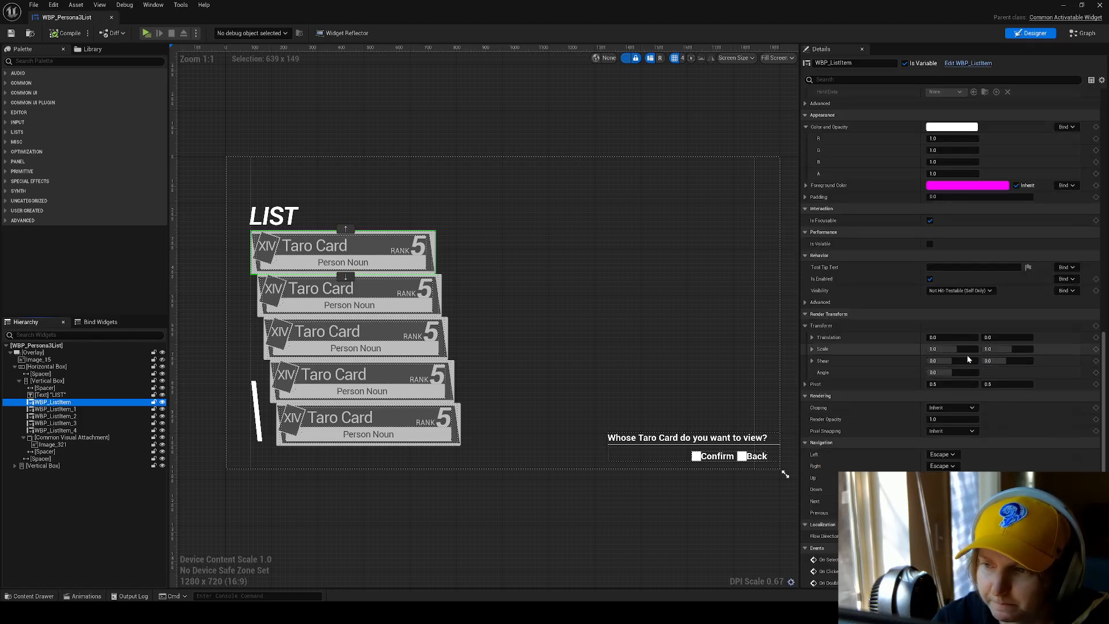
pyautogui.scroll(-1, 967, 354)
pyautogui.click(105, 409)
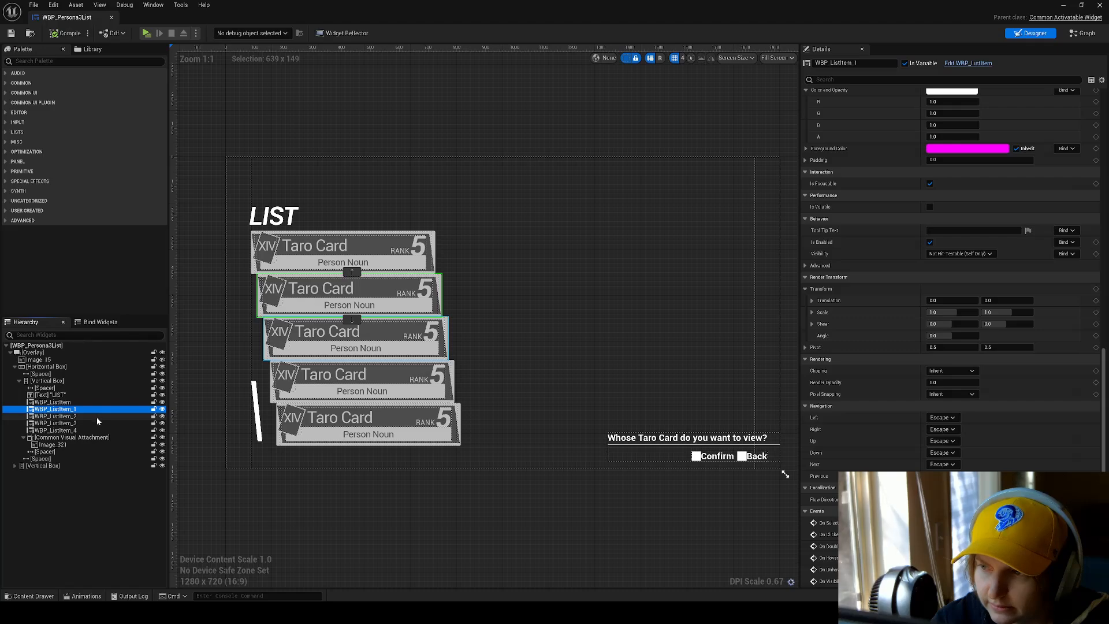
pyautogui.click(96, 417)
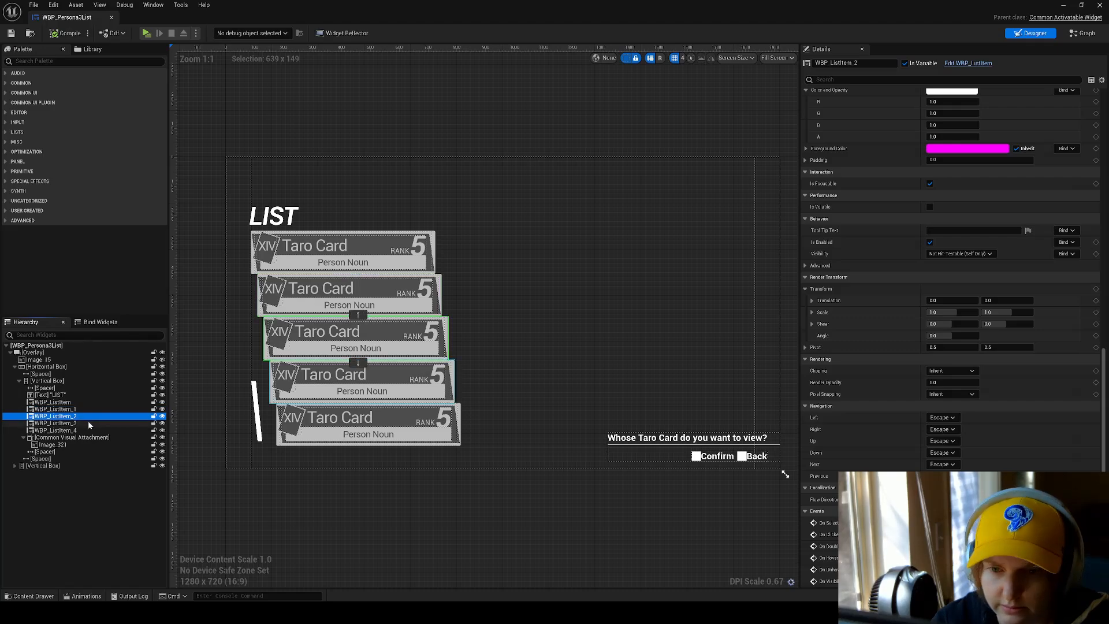
pyautogui.click(86, 424)
pyautogui.click(92, 432)
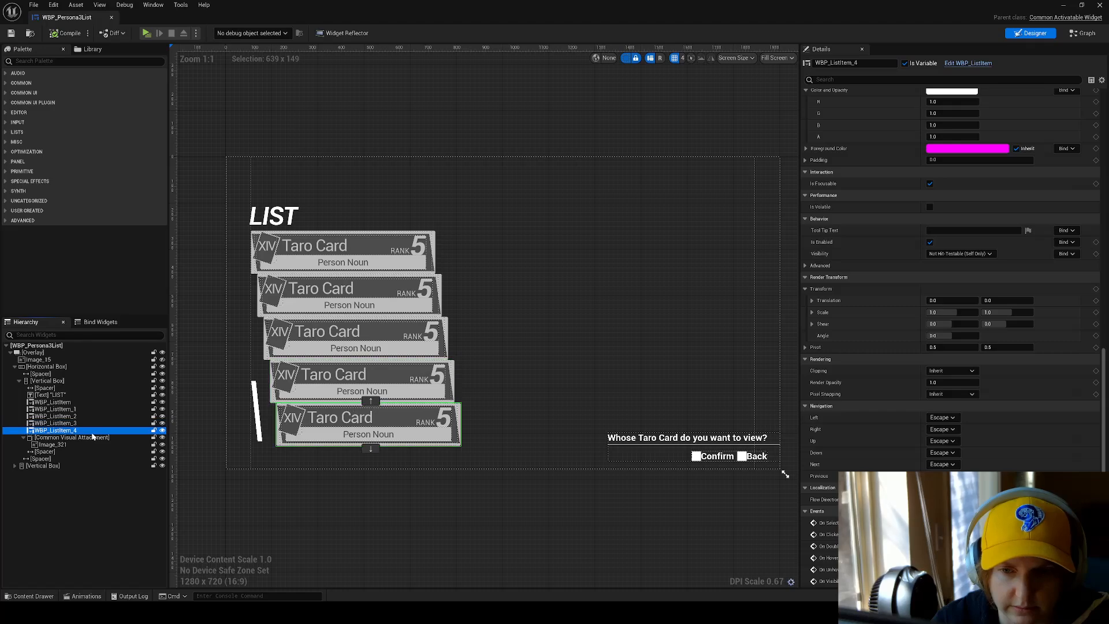
pyautogui.click(87, 400)
pyautogui.scroll(5, 906, 343)
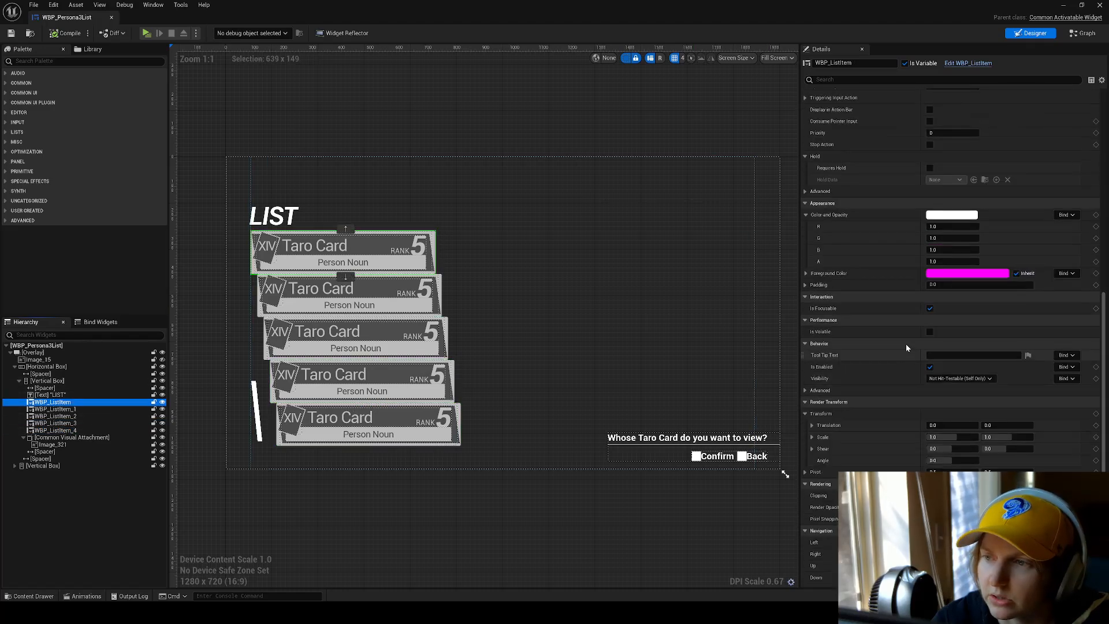
pyautogui.scroll(6, 911, 340)
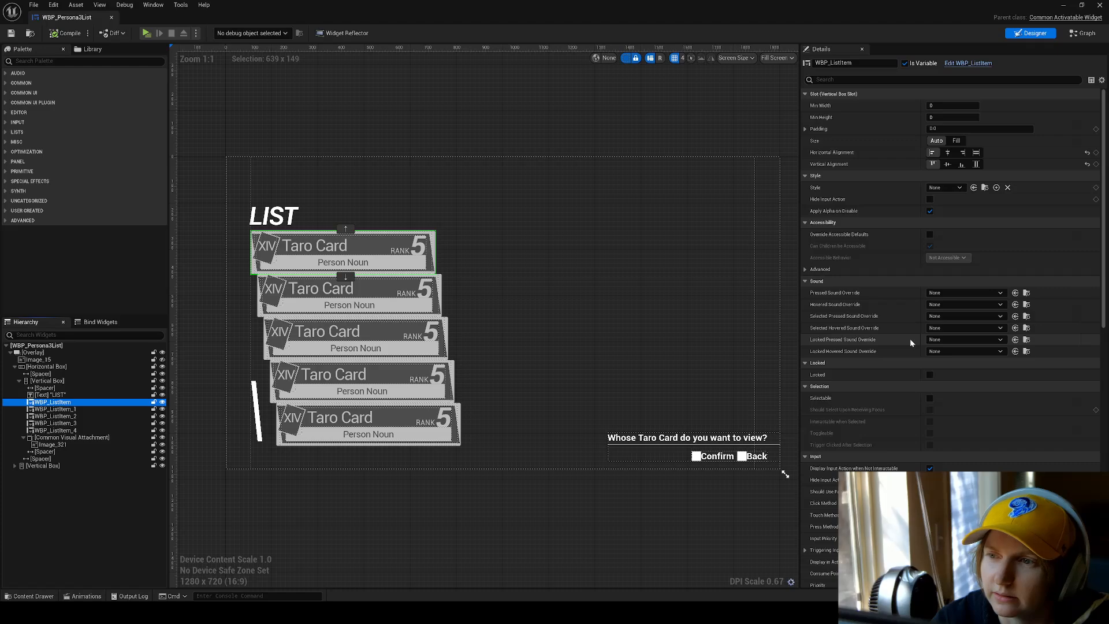
# Expand the slot padding of WBP_ListItem_1 and check the left padding on the list items below it.
pyautogui.click(93, 408)
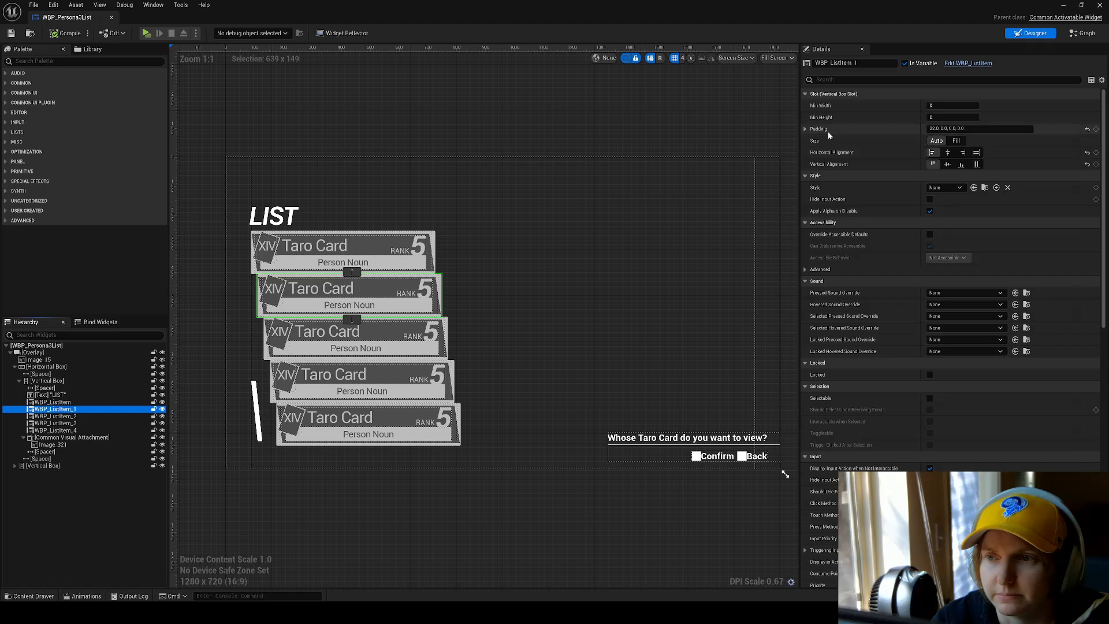
pyautogui.click(805, 129)
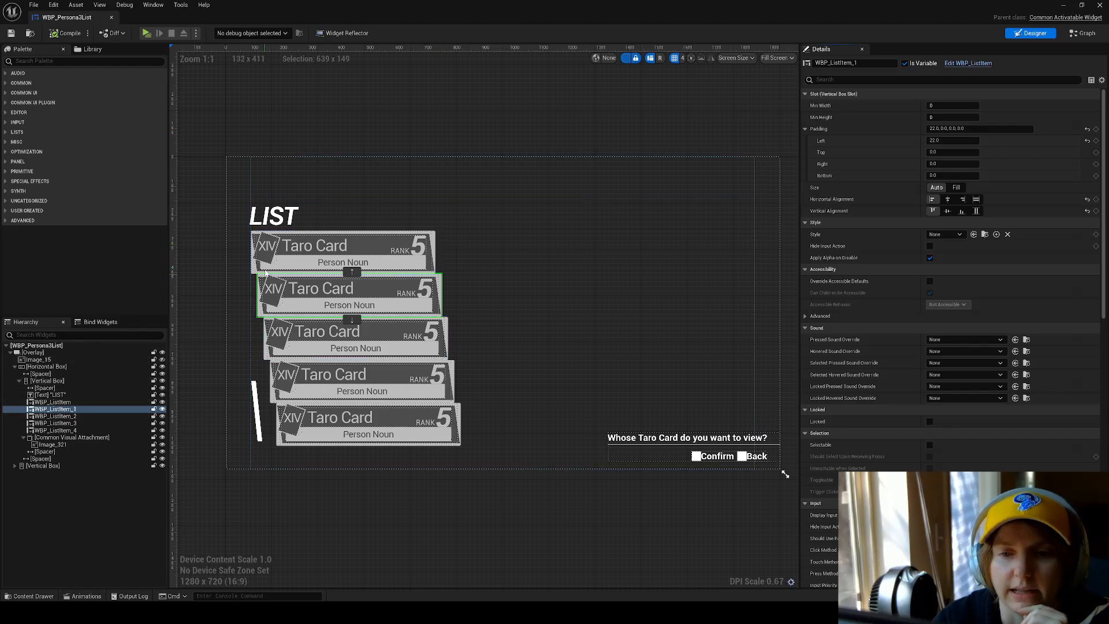
pyautogui.click(77, 416)
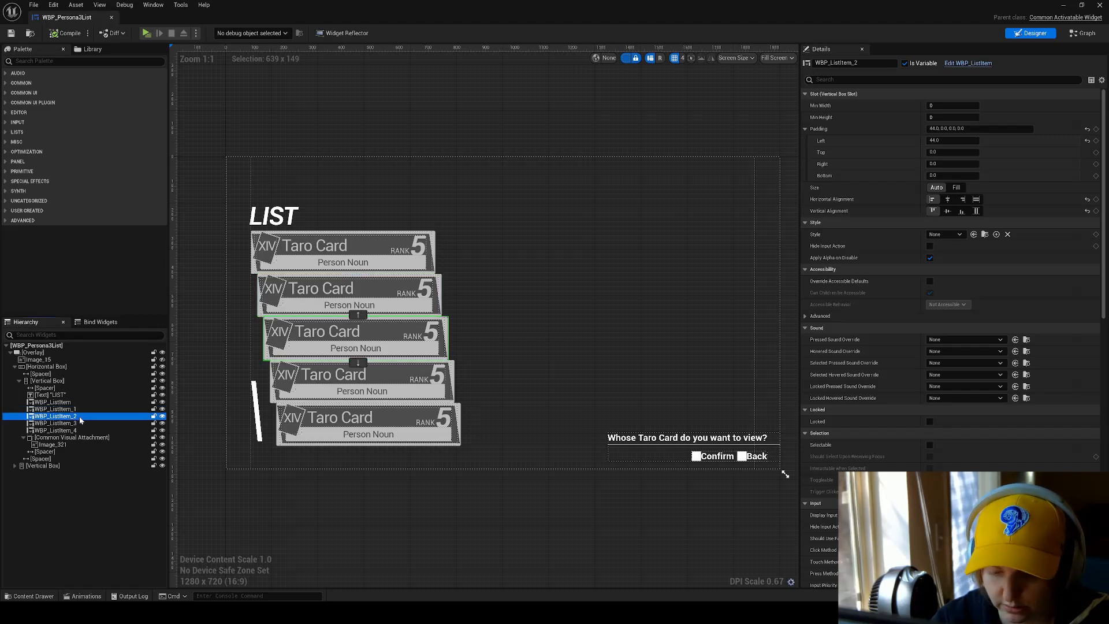
pyautogui.click(80, 422)
pyautogui.click(61, 431)
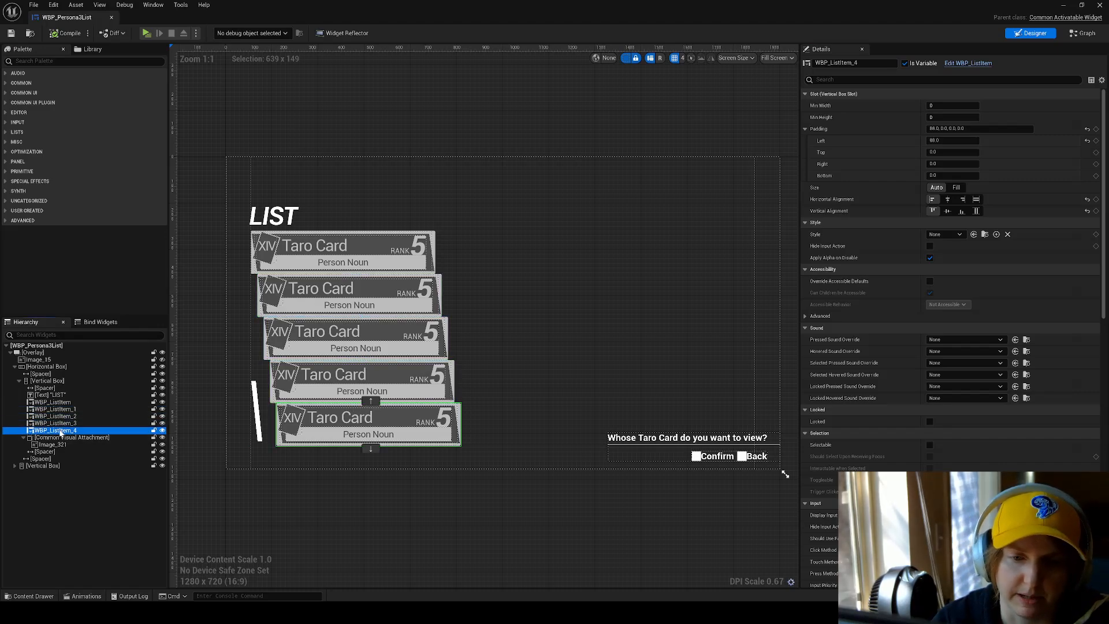
# Go back and forth through the five list items to compare how their left padding staggers them.
pyautogui.press('Up')
pyautogui.press('Up')
pyautogui.press('Up')
pyautogui.press('Up')
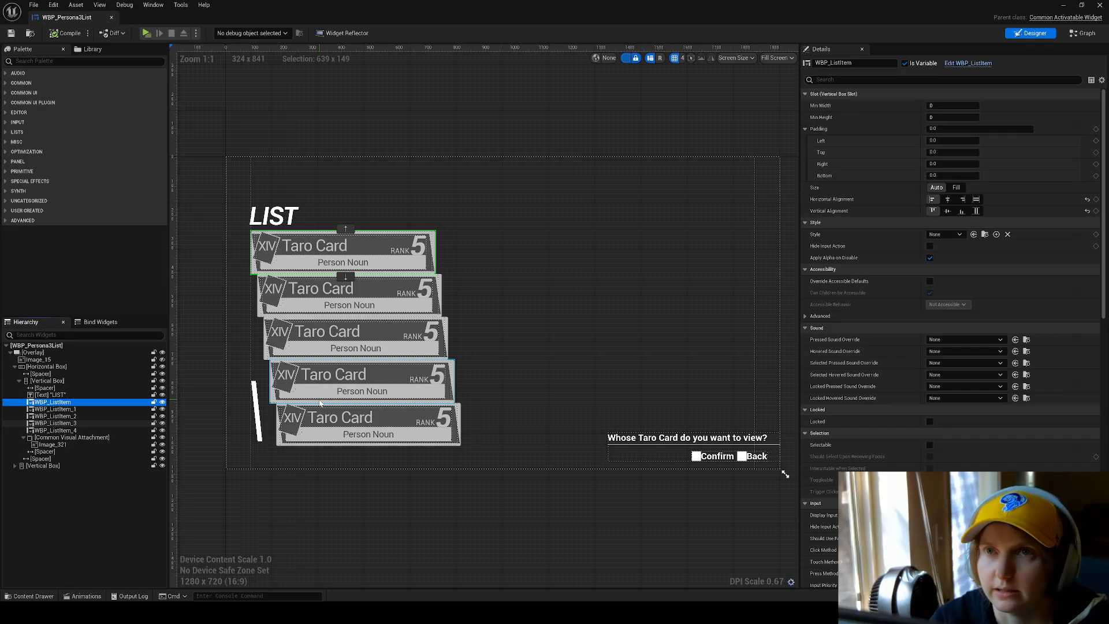
pyautogui.press('Down')
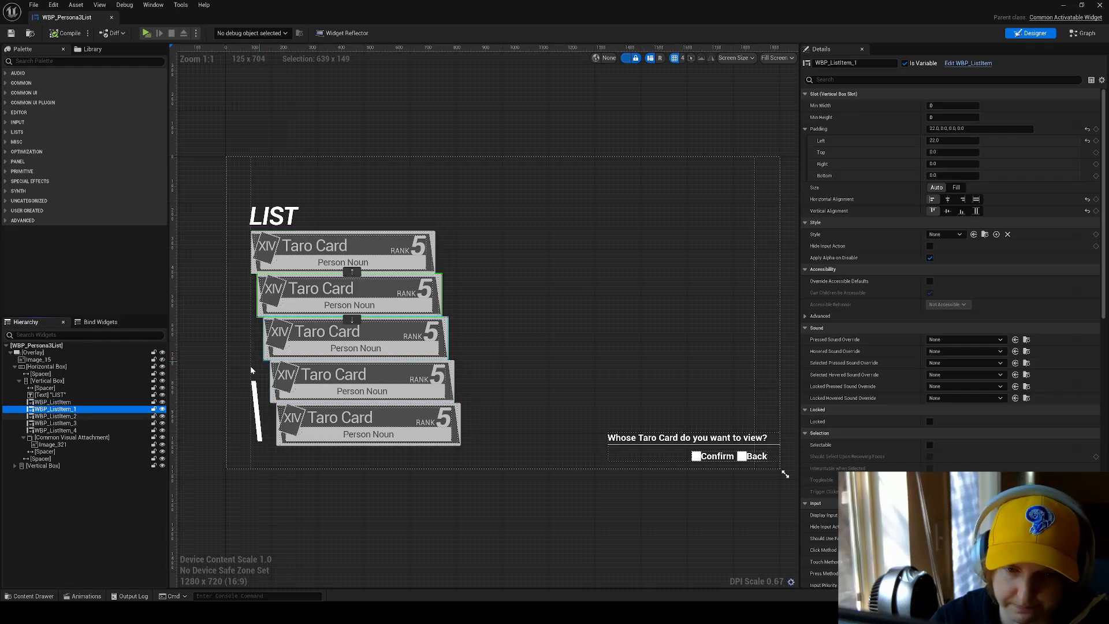
pyautogui.press('Down')
pyautogui.press('Down')
pyautogui.press('Down')
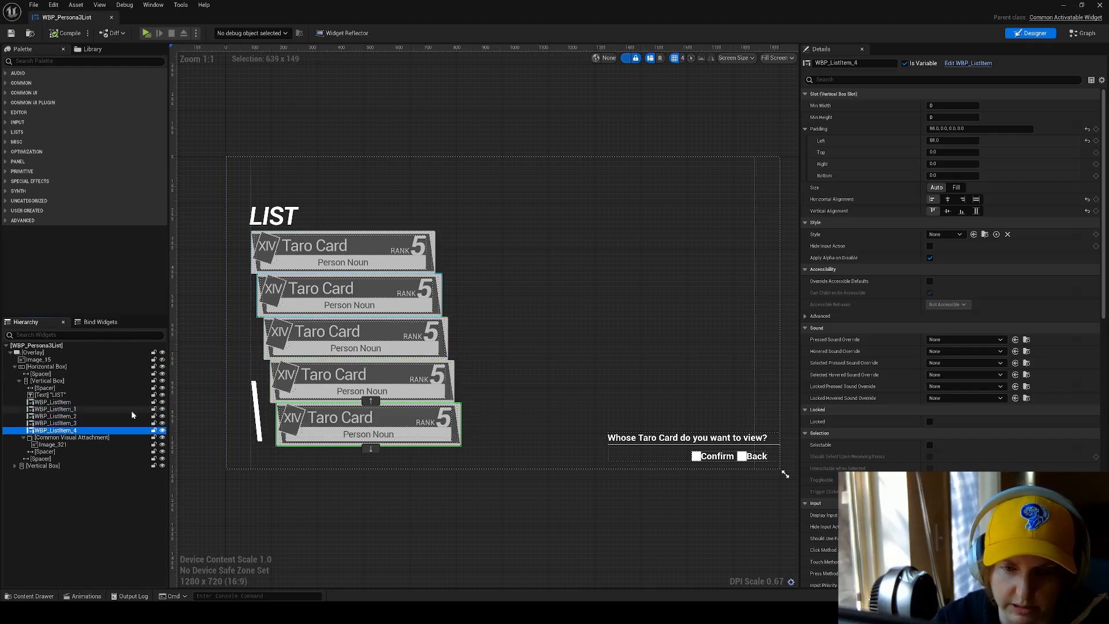
pyautogui.press('Up')
pyautogui.press('Up')
pyautogui.press('Up')
pyautogui.press('Up')
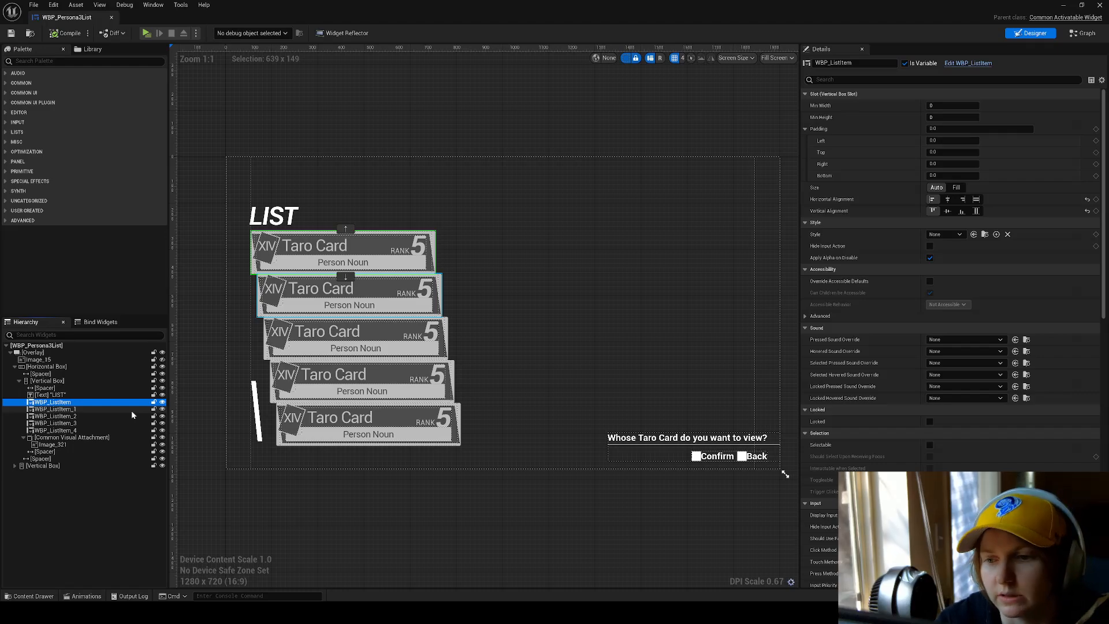
pyautogui.press('Down')
pyautogui.press('Down')
pyautogui.press('Down')
pyautogui.press('Down')
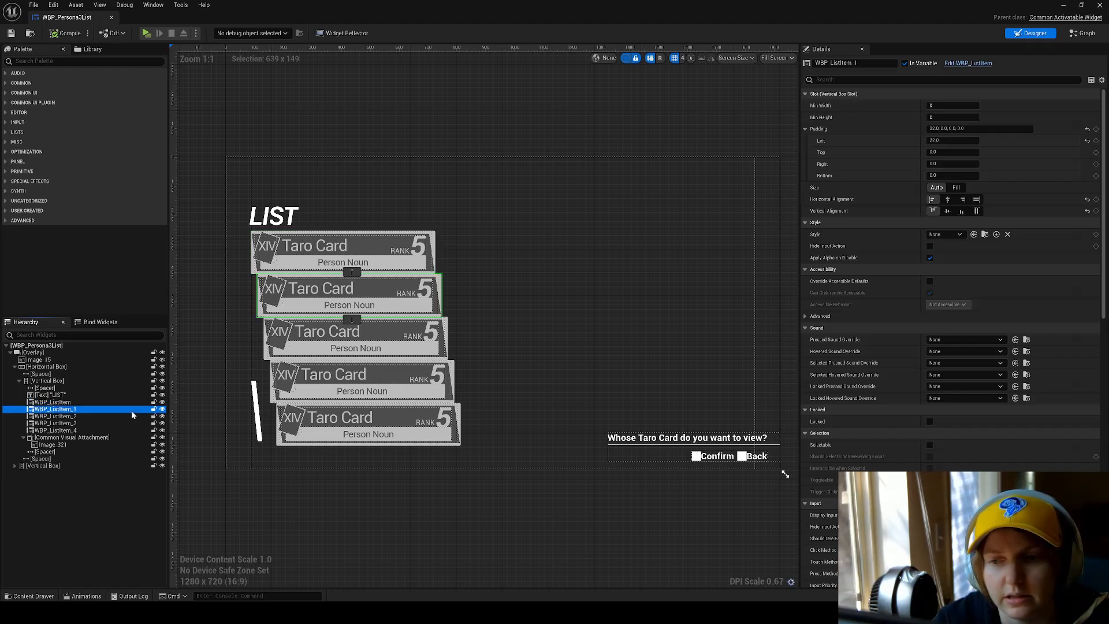
pyautogui.press('Up')
pyautogui.press('Up')
pyautogui.press('Up')
pyautogui.press('Up')
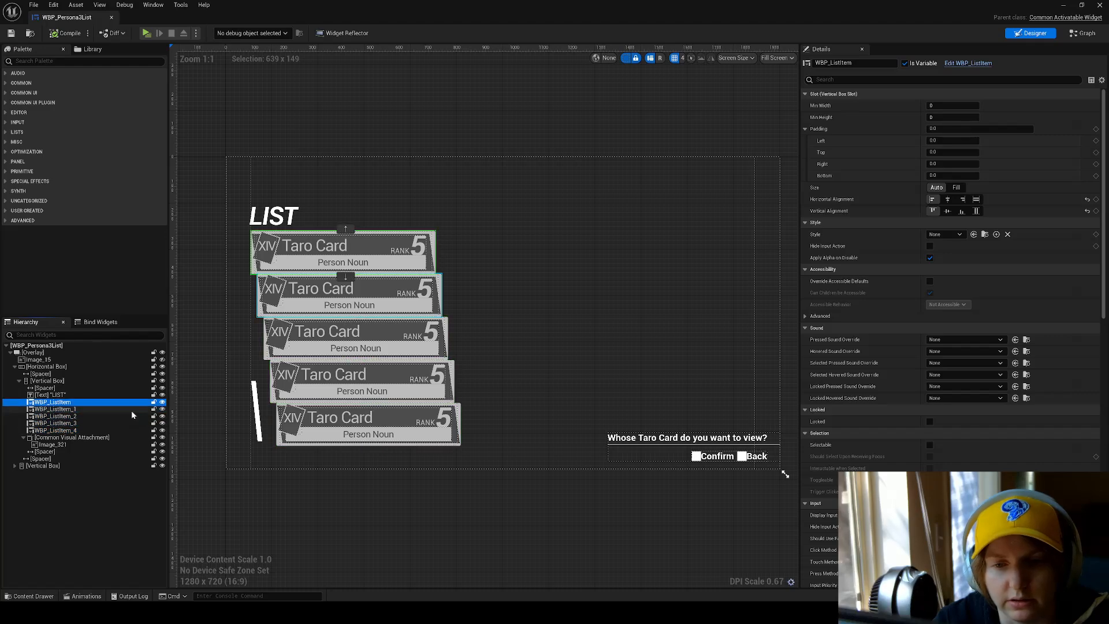
# Inspect the Common Visual Attachment below the list items and the appearance and render transform of its child Image_321.
pyautogui.click(71, 438)
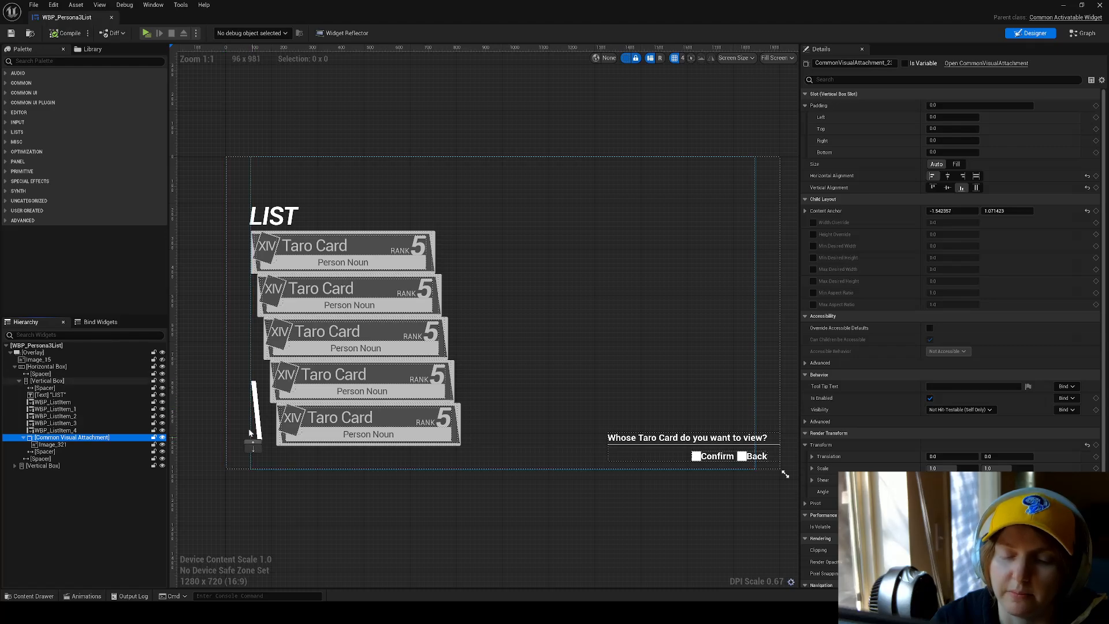
pyautogui.click(78, 443)
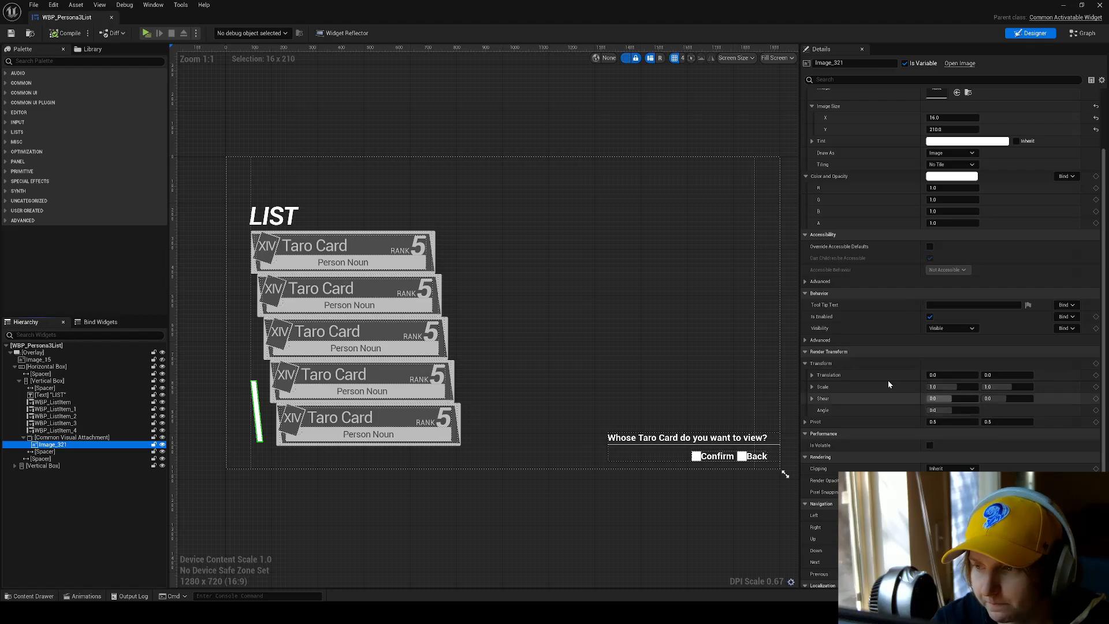
pyautogui.scroll(-5, 1011, 404)
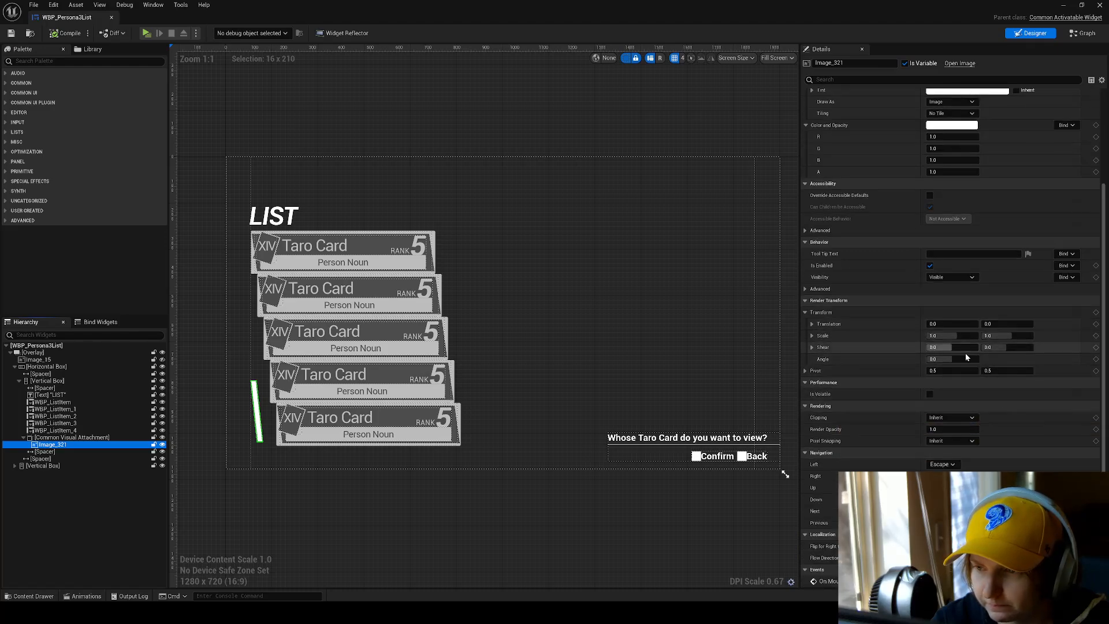
pyautogui.scroll(5, 887, 375)
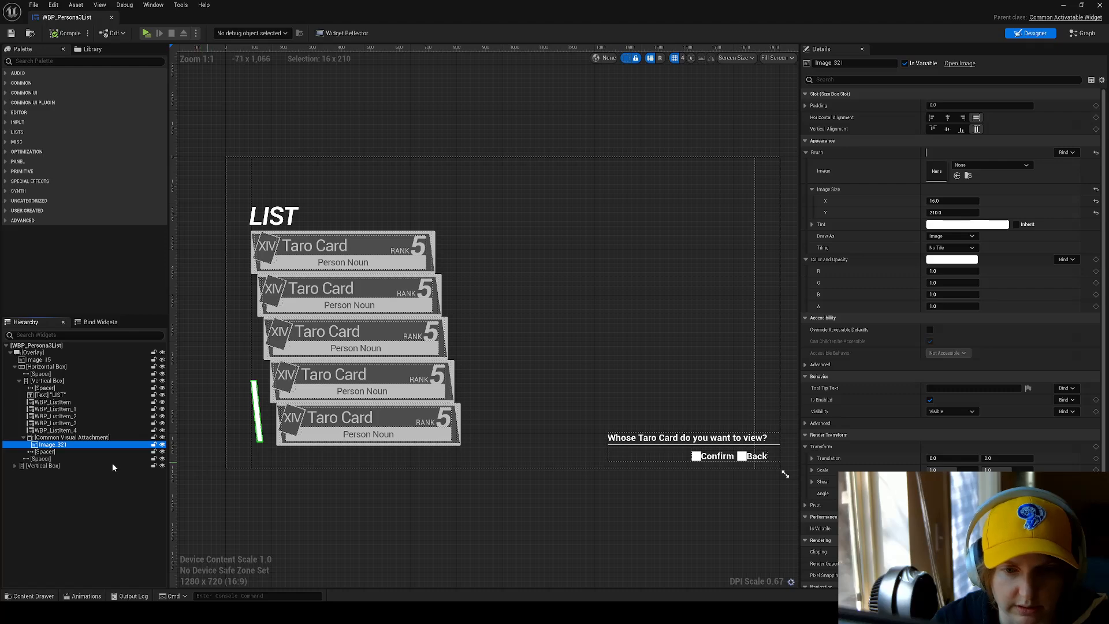
# Check the size and fill settings of the spacer below the list and the last side spacer in the Horizontal Box.
pyautogui.click(81, 450)
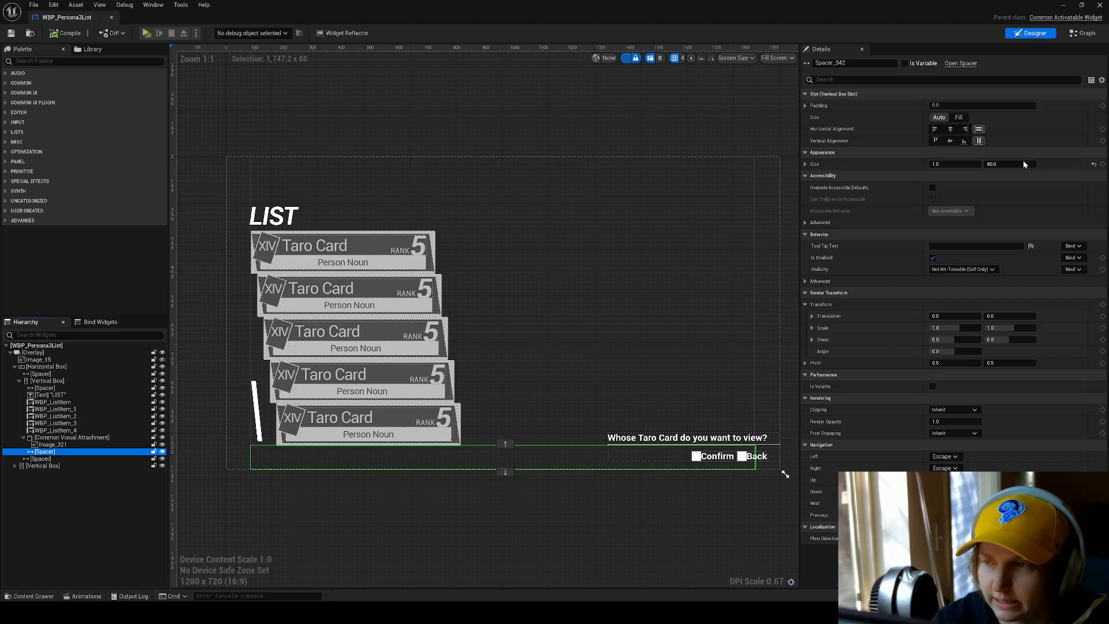
pyautogui.click(41, 458)
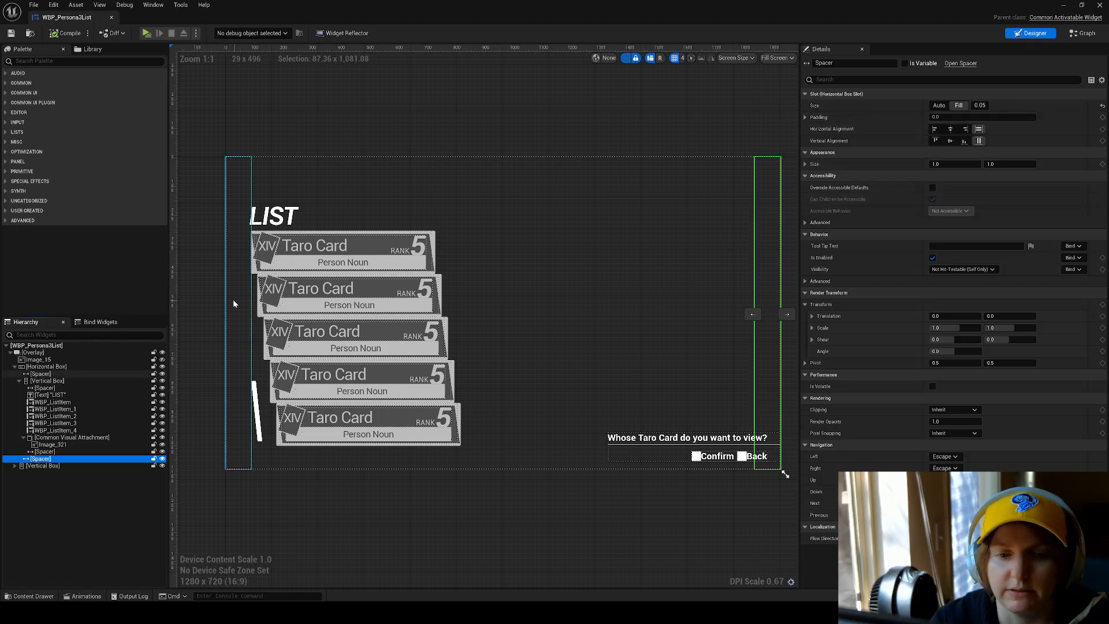
pyautogui.click(478, 225)
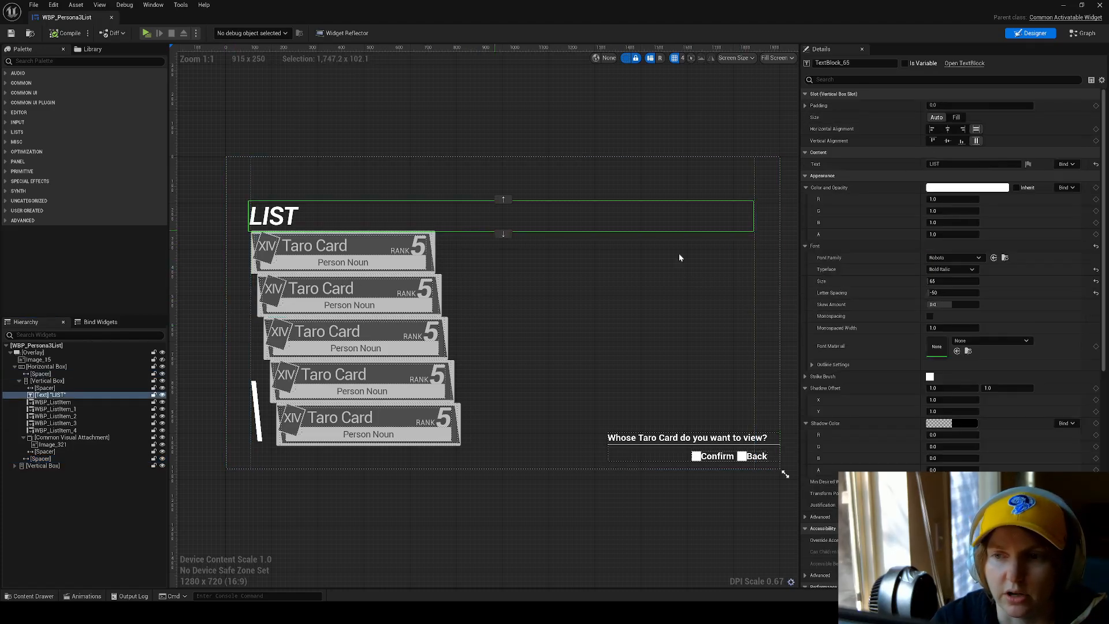
pyautogui.click(774, 248)
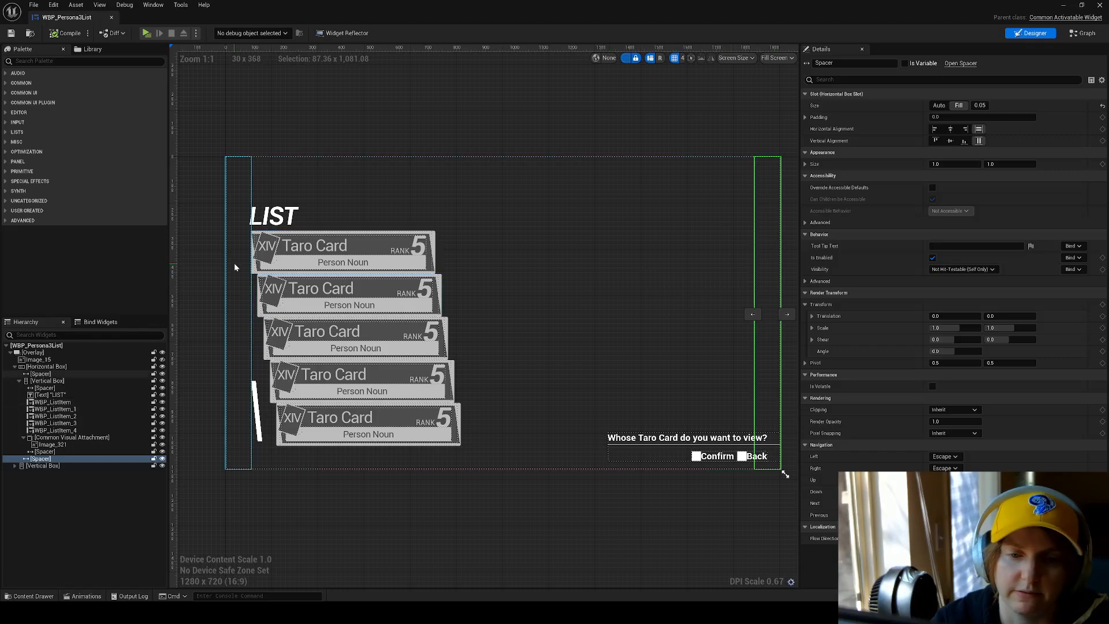
# Expand the last Vertical Box and its Horizontal Box, and inspect the question text and the Confirm and Back prompt row.
pyautogui.click(132, 465)
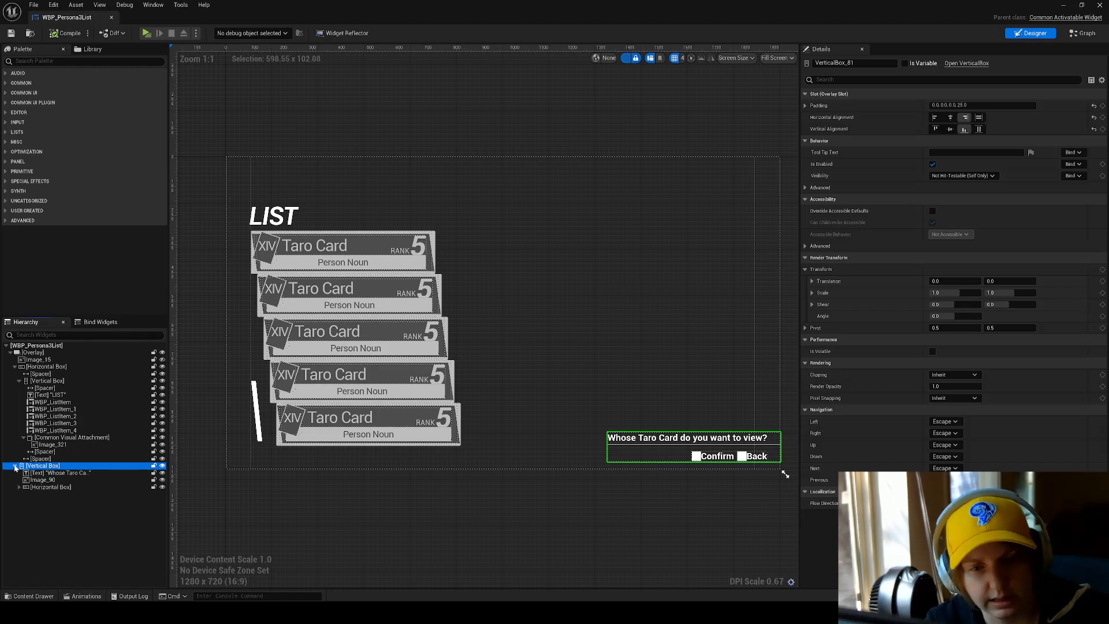
pyautogui.click(58, 473)
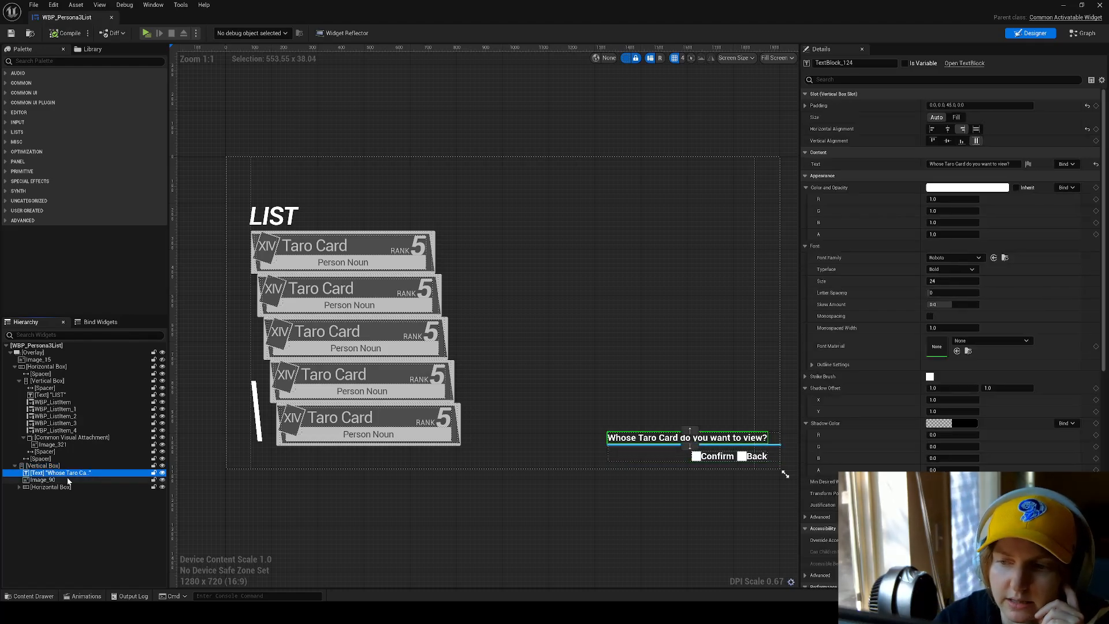
pyautogui.click(36, 488)
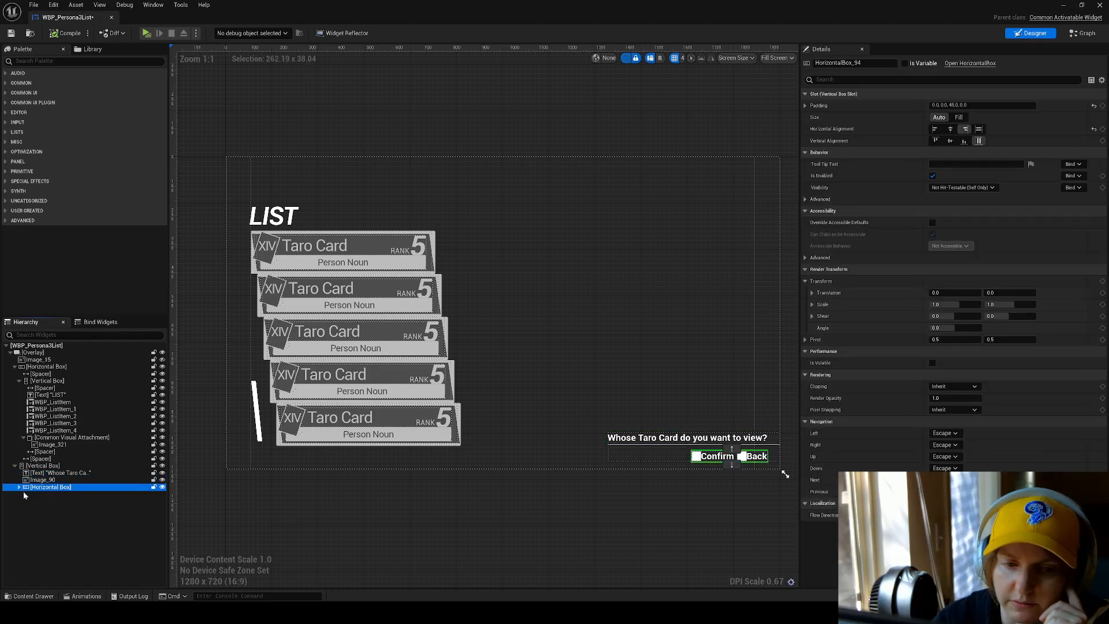
pyautogui.click(19, 487)
pyautogui.click(47, 494)
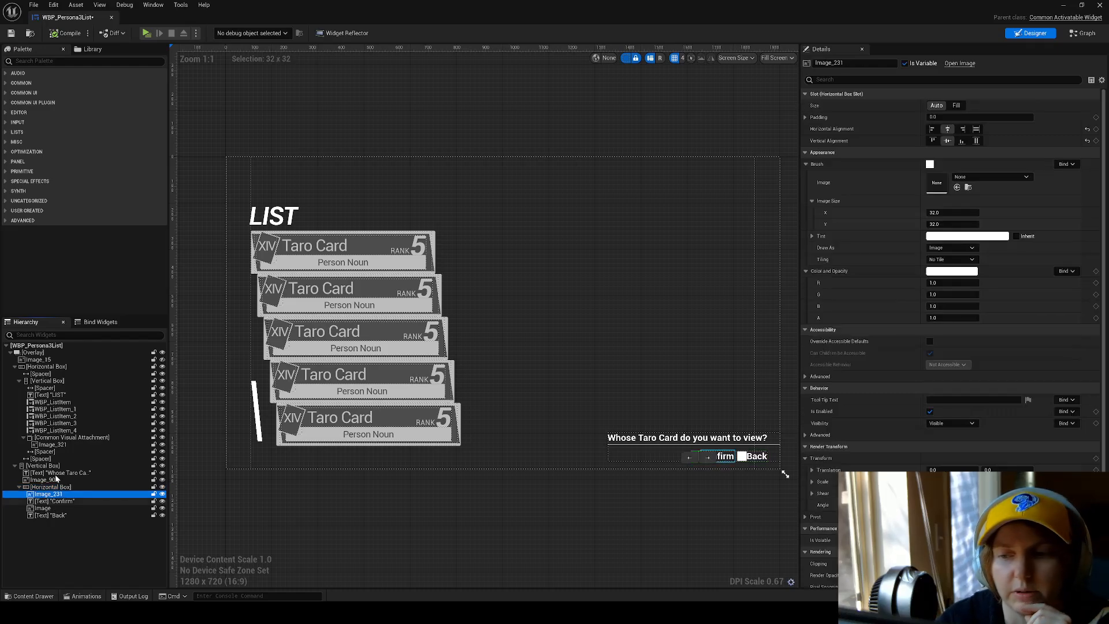
pyautogui.click(43, 465)
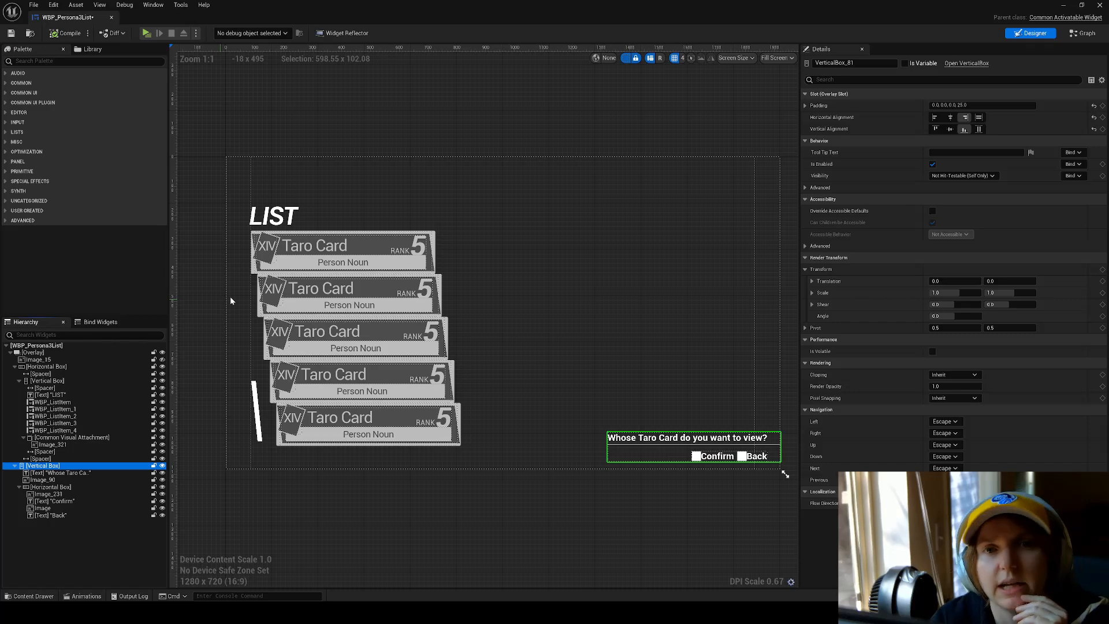
# Compare the slot settings of several list items with those of the prompt's Vertical Box and Horizontal Box.
pyautogui.click(344, 250)
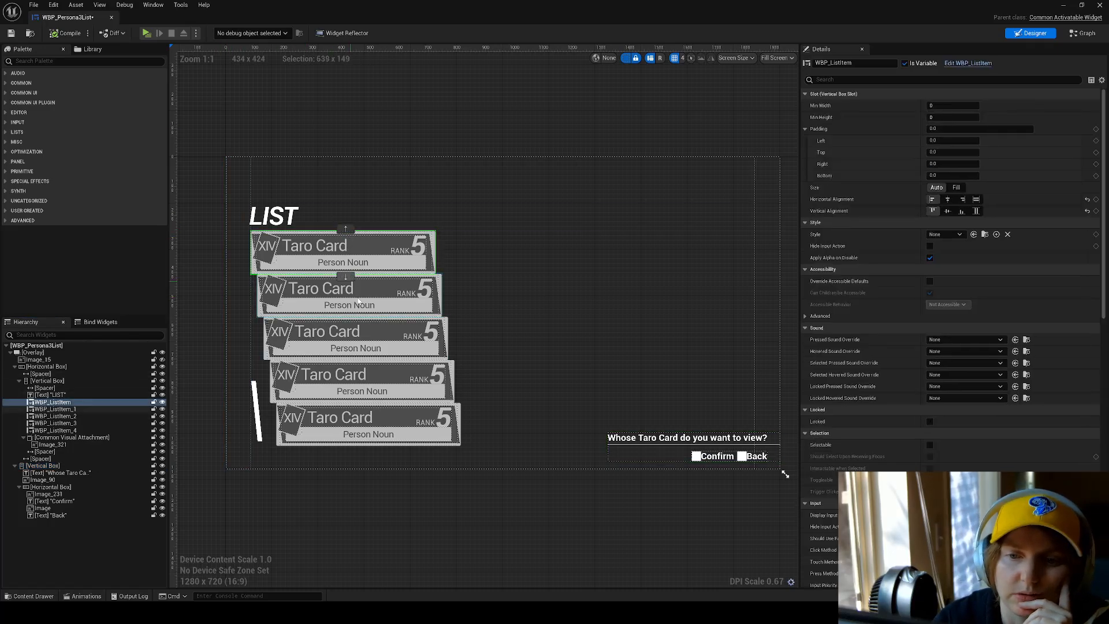
pyautogui.click(358, 301)
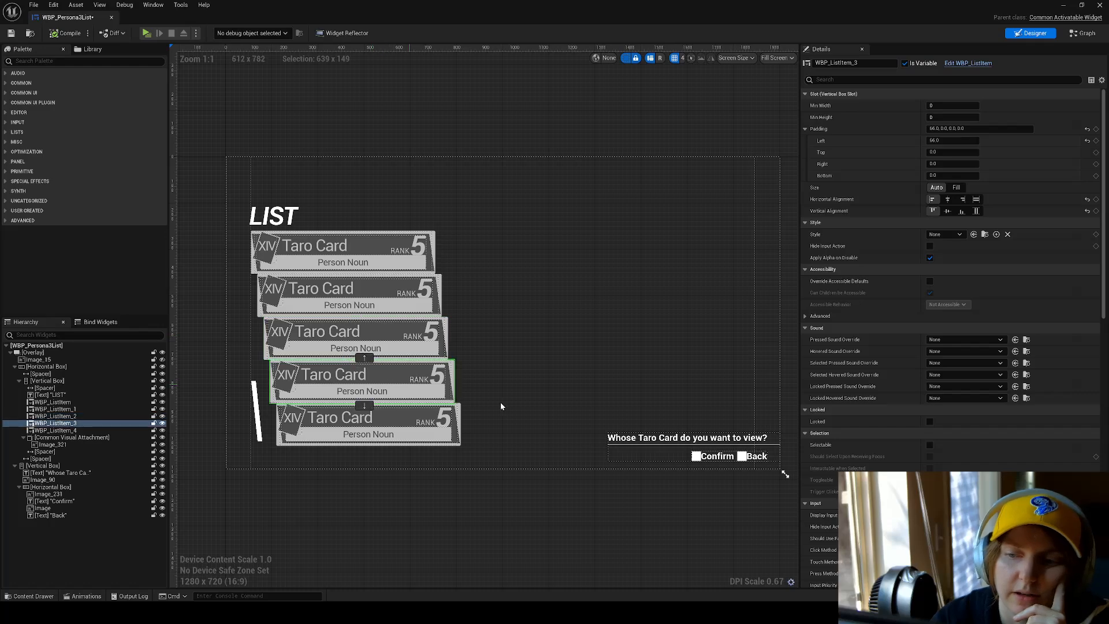
pyautogui.click(79, 467)
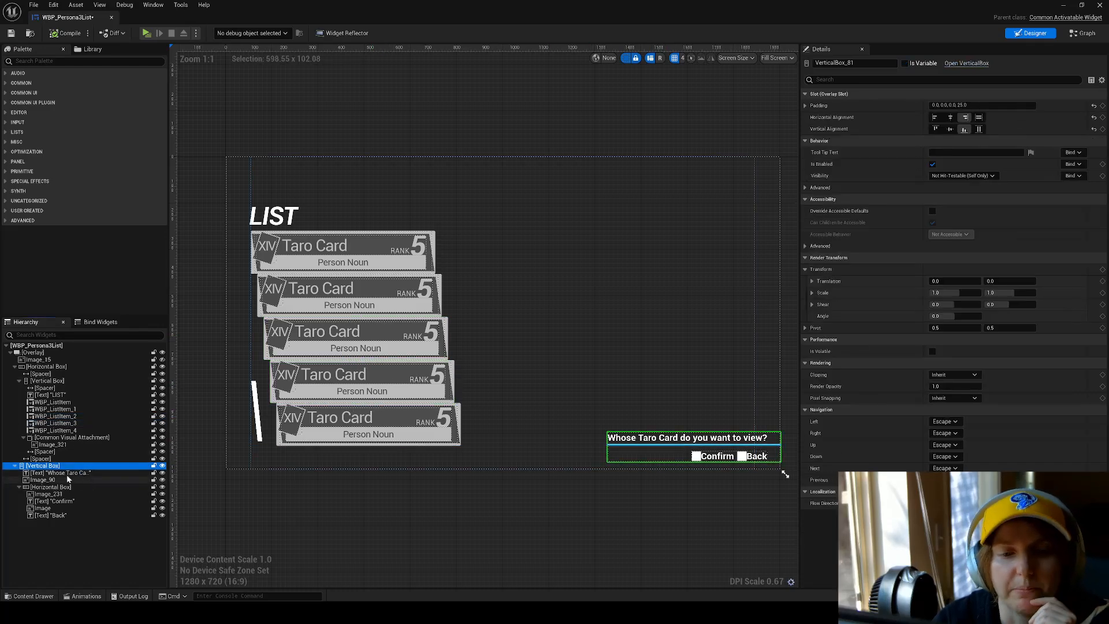
pyautogui.click(69, 488)
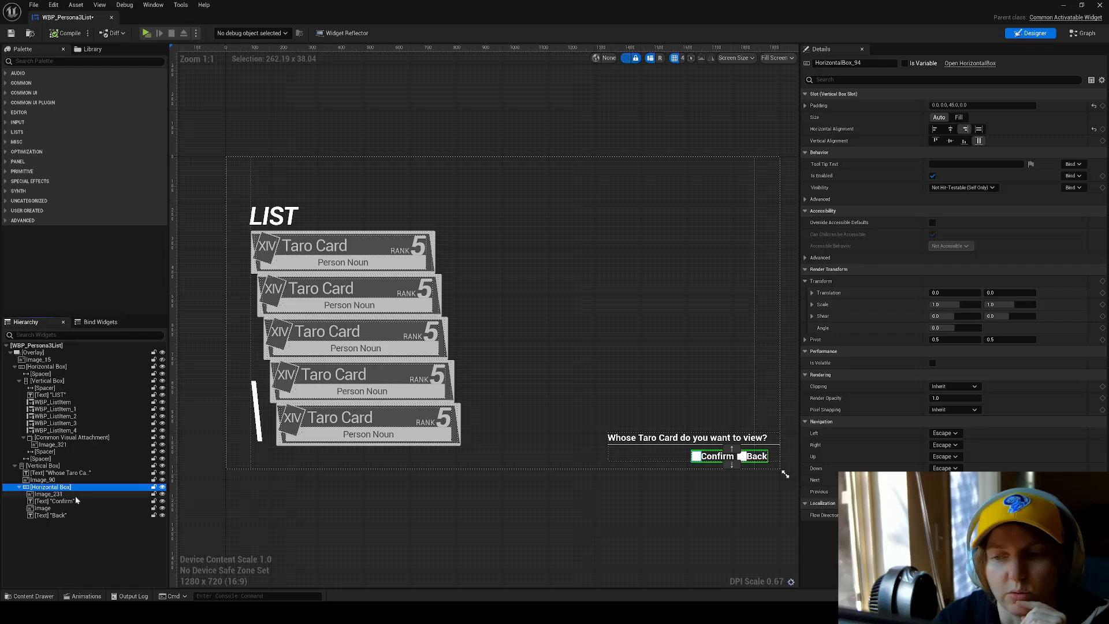
pyautogui.click(43, 466)
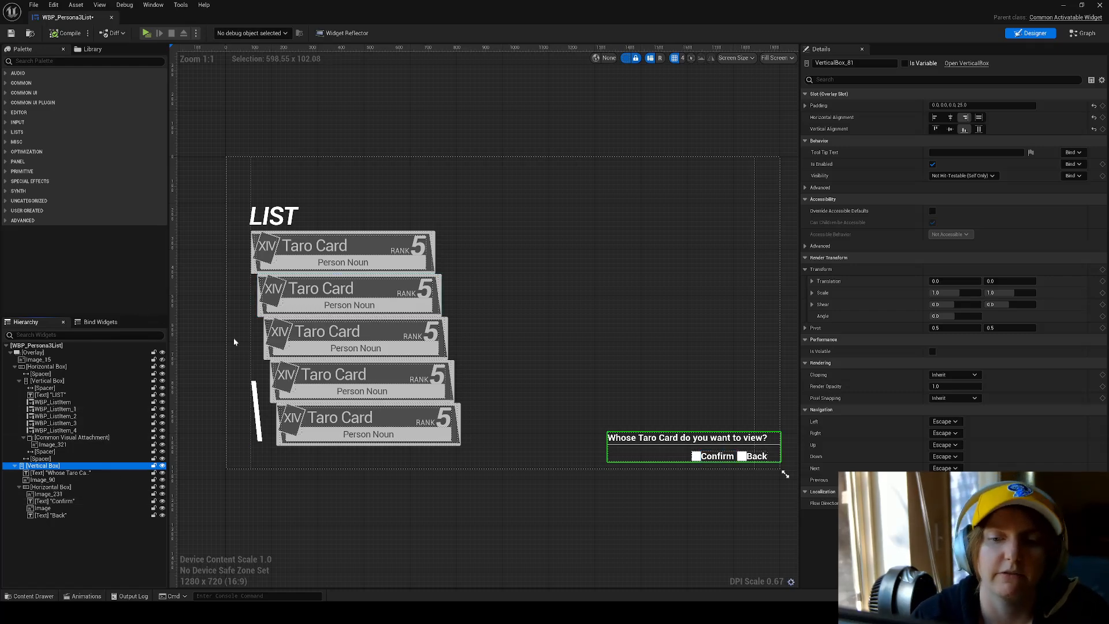
# Open the widget blueprint of the first list item, WBP_ListItem, for editing.
pyautogui.click(318, 257)
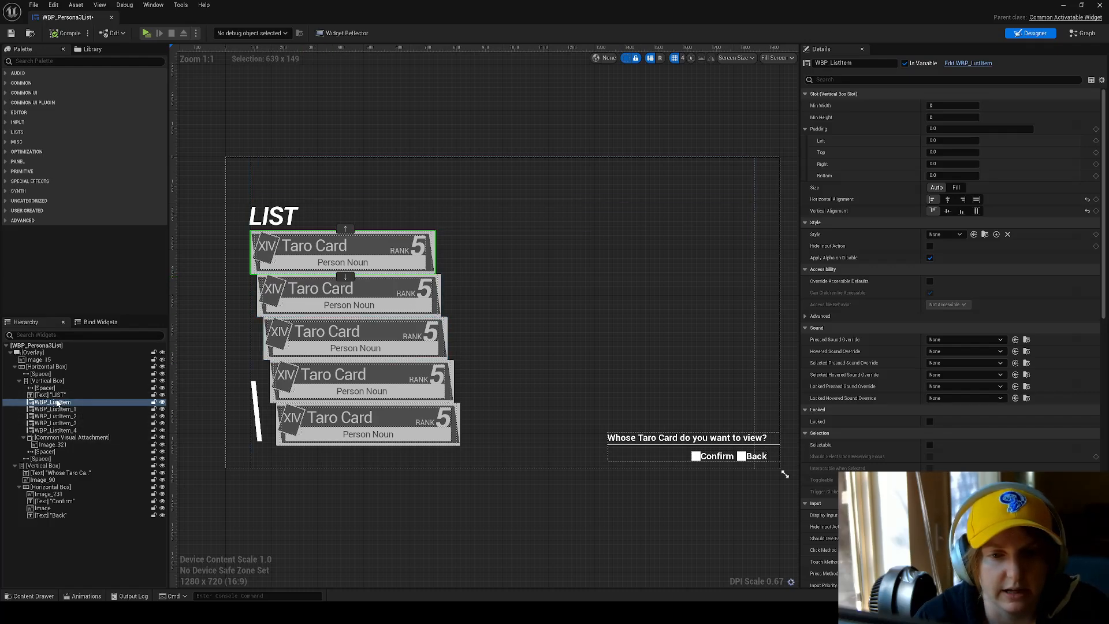
pyautogui.rightClick(60, 402)
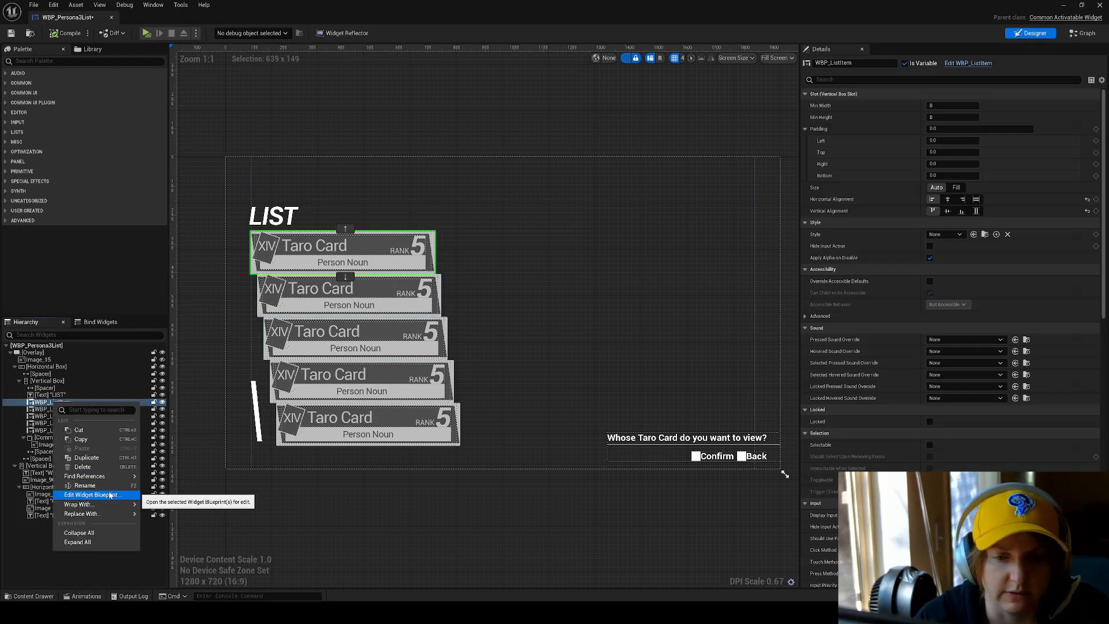
pyautogui.click(91, 495)
pyautogui.moveTo(574, 318); pyautogui.dragTo(480, 265, button='right')
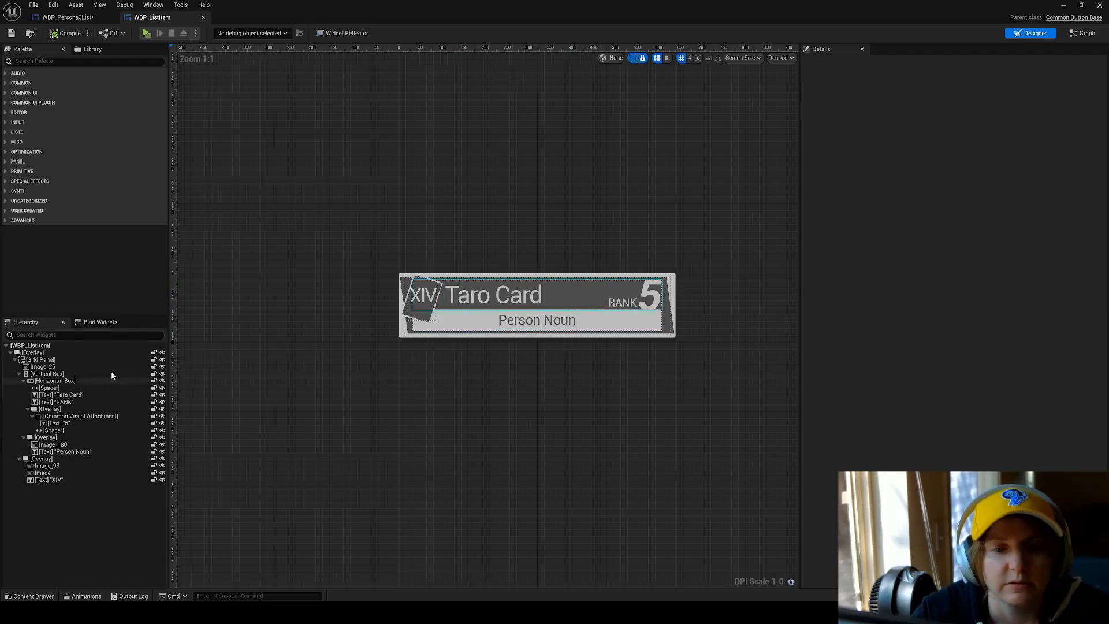
# Hide and reshow the root Overlay of WBP_ListItem, and look at the available designer size modes.
pyautogui.click(106, 353)
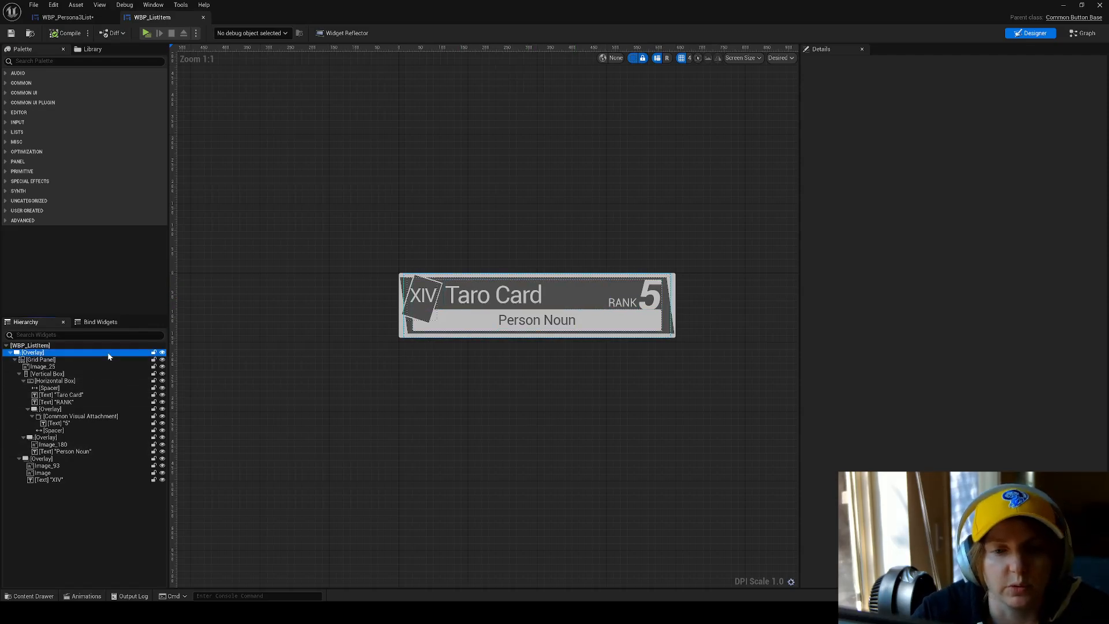
pyautogui.click(162, 353)
pyautogui.click(162, 353)
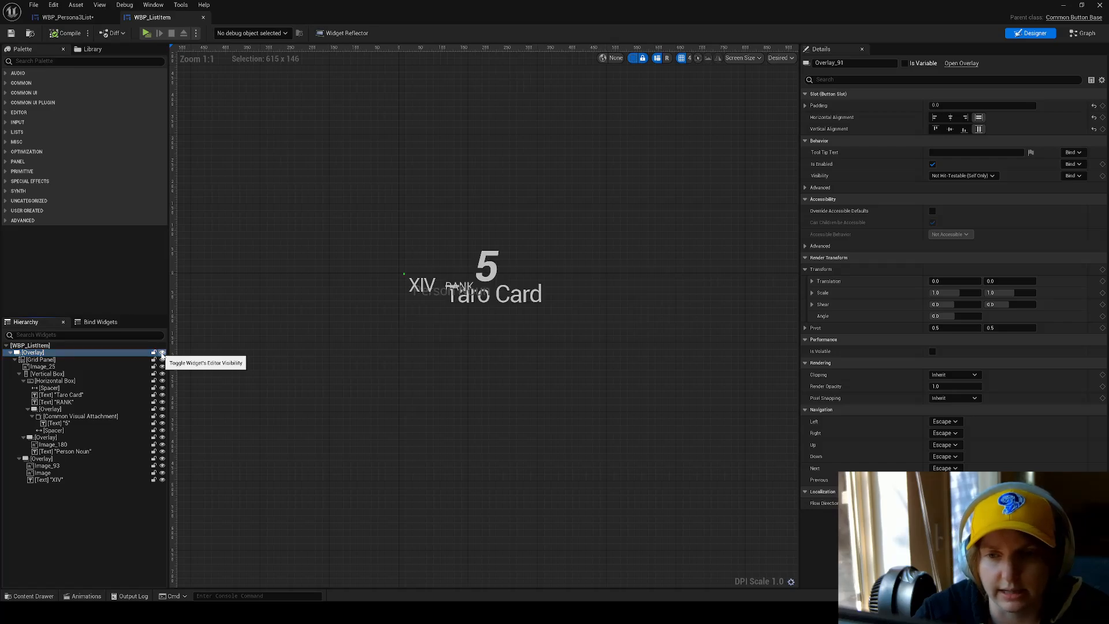
pyautogui.click(777, 58)
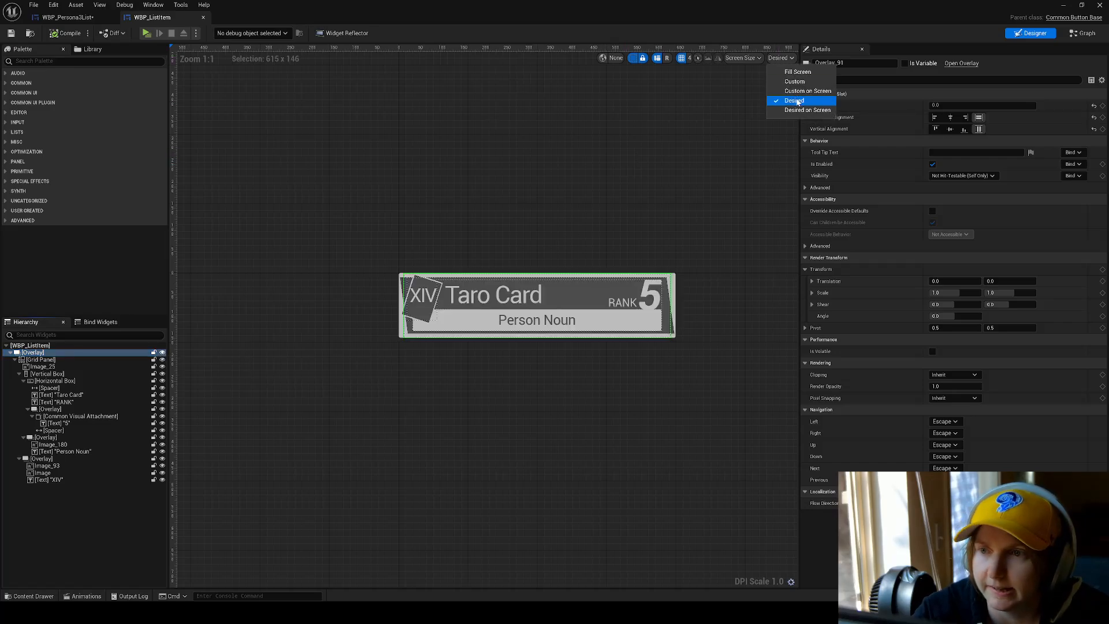
pyautogui.click(741, 86)
# Examine the card design close up and view the properties of the XIV text.
pyautogui.click(532, 214)
pyautogui.scroll(4, 389, 284)
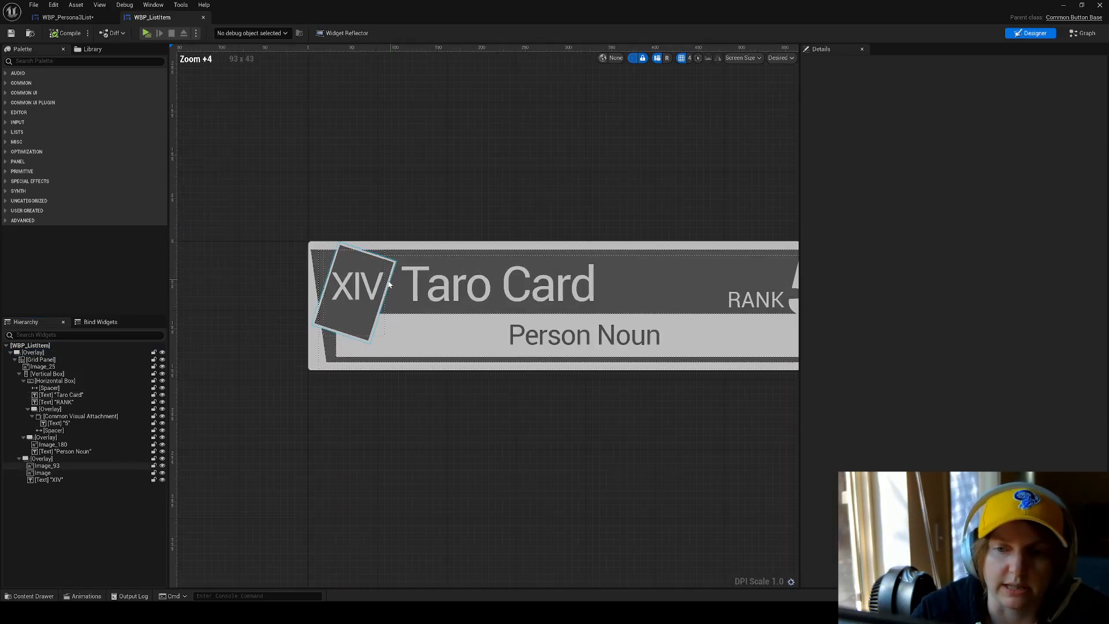
pyautogui.moveTo(499, 281); pyautogui.dragTo(398, 232, button='right')
pyautogui.click(58, 480)
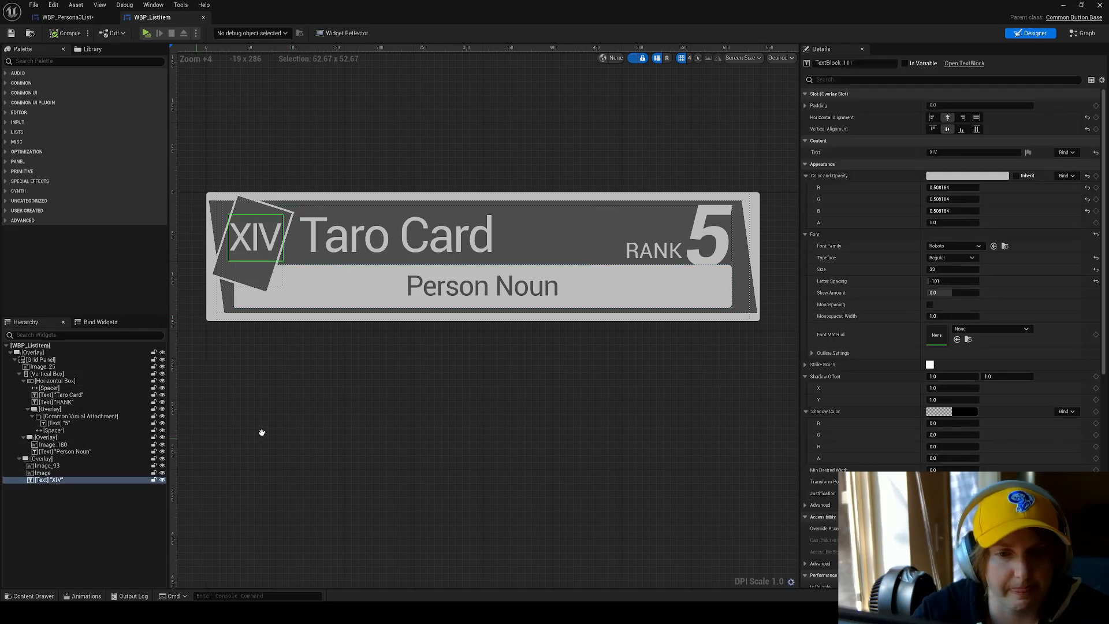
pyautogui.moveTo(261, 432); pyautogui.dragTo(342, 428, button='right')
# Select the root Overlay and its Grid Panel, toggling the Grid Panel's visibility to see what it contains.
pyautogui.click(95, 353)
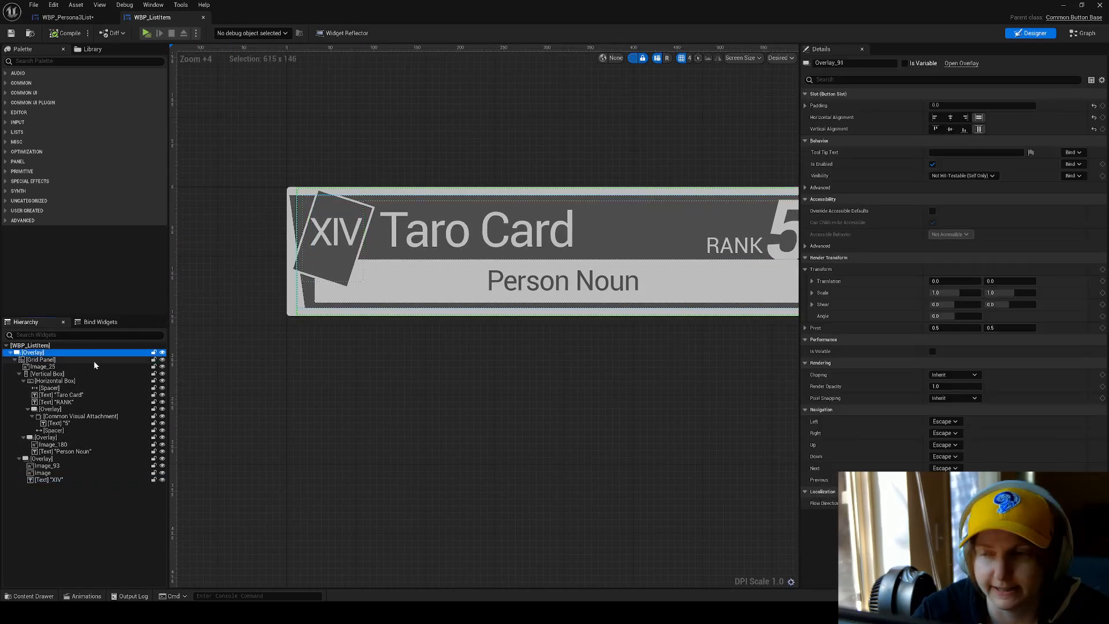
pyautogui.click(95, 358)
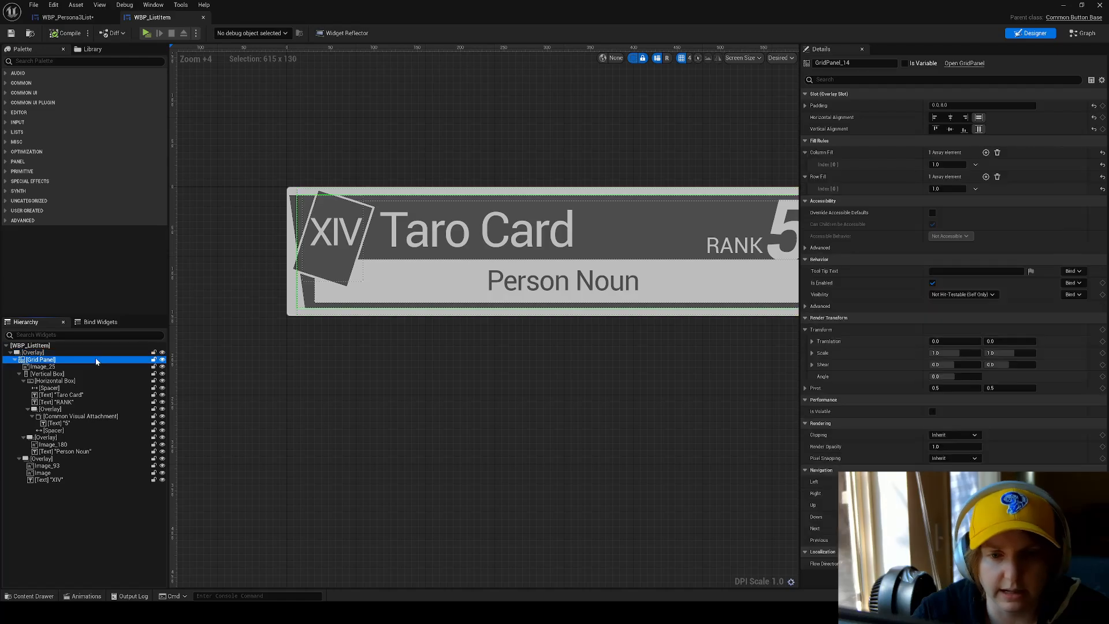
pyautogui.click(162, 359)
pyautogui.click(162, 359)
pyautogui.click(161, 359)
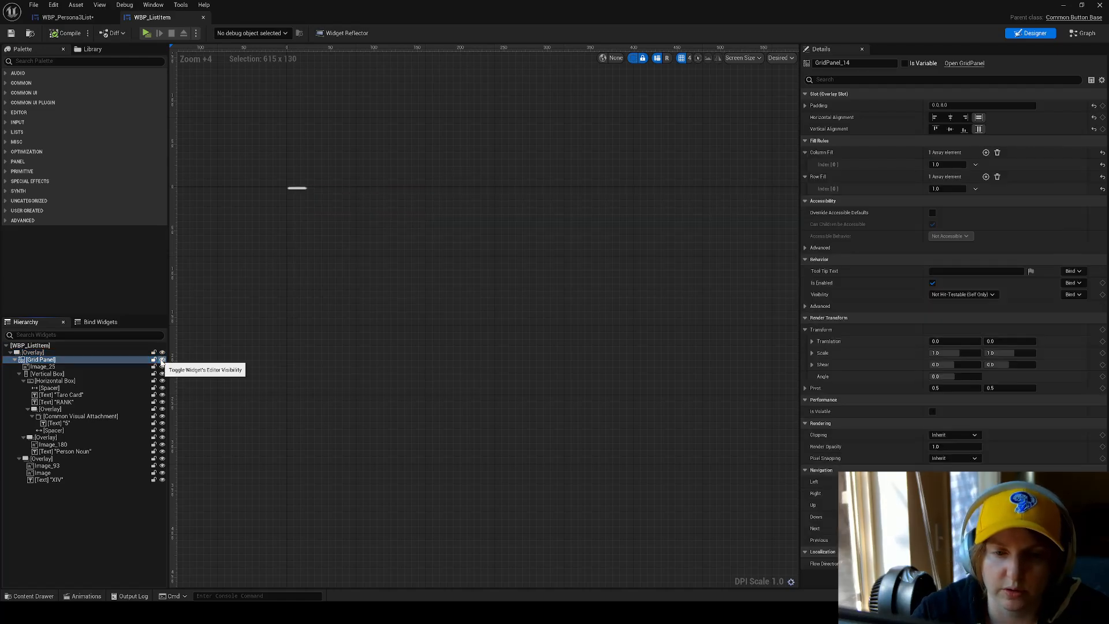
pyautogui.click(162, 359)
# Compare the Grid Panel's individual slot padding values with the root Overlay's settings, collapsing and re-expanding the Grid Panel's children.
pyautogui.click(15, 359)
pyautogui.click(61, 354)
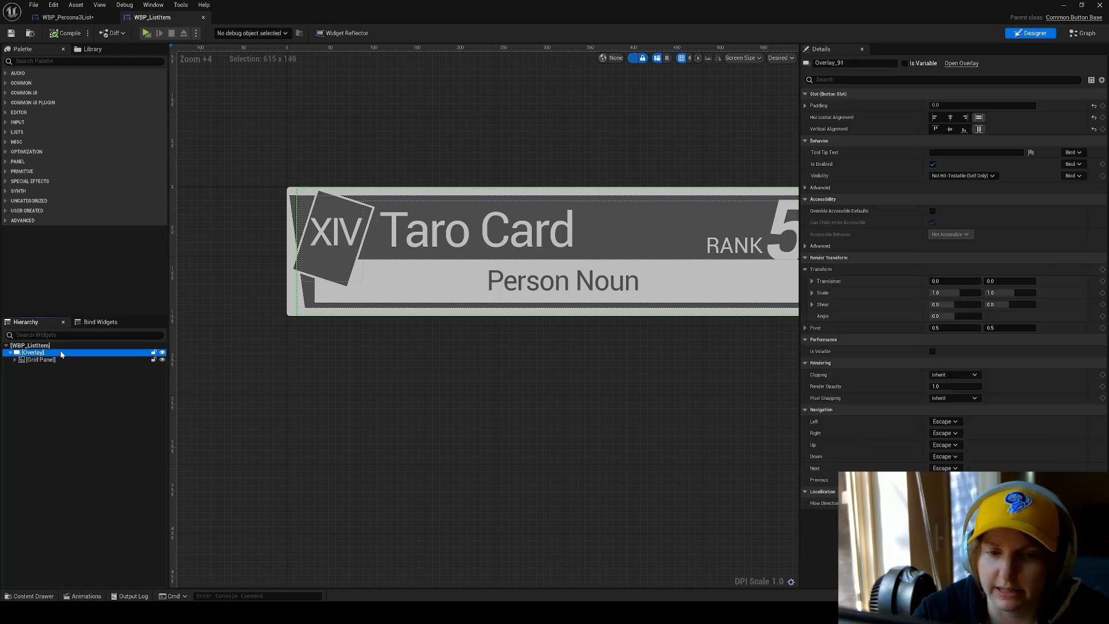
pyautogui.click(95, 361)
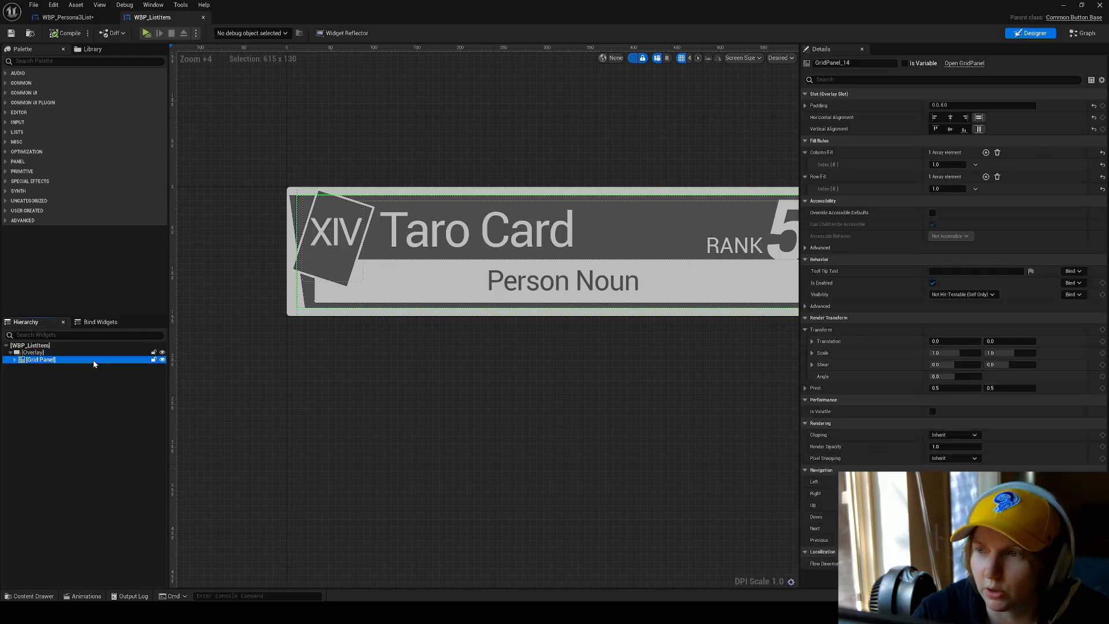
pyautogui.click(804, 105)
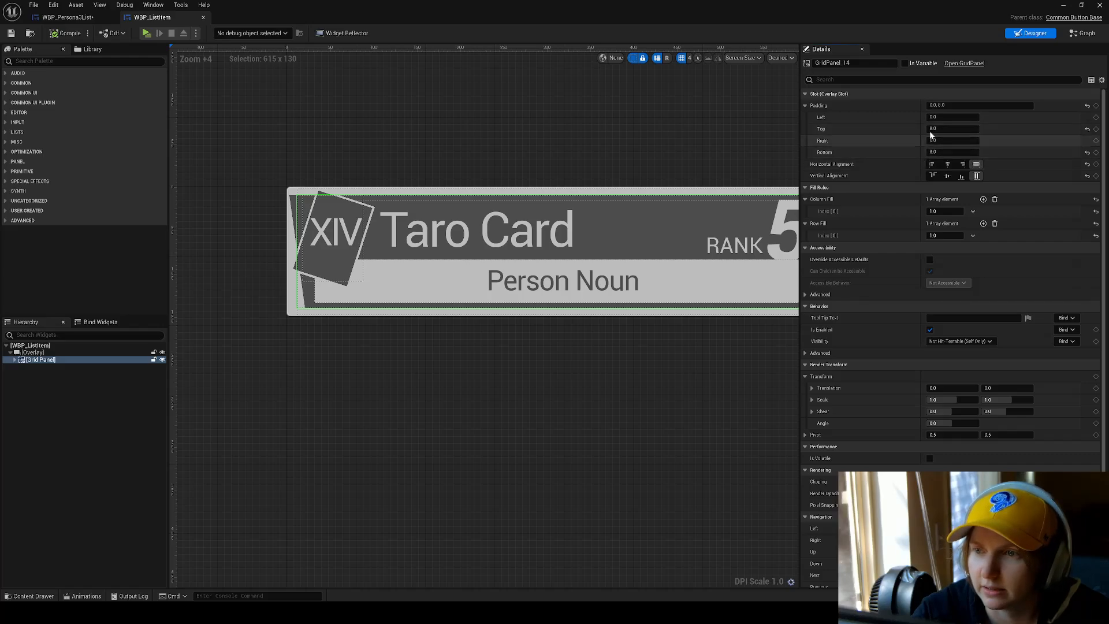
pyautogui.scroll(-1, 634, 283)
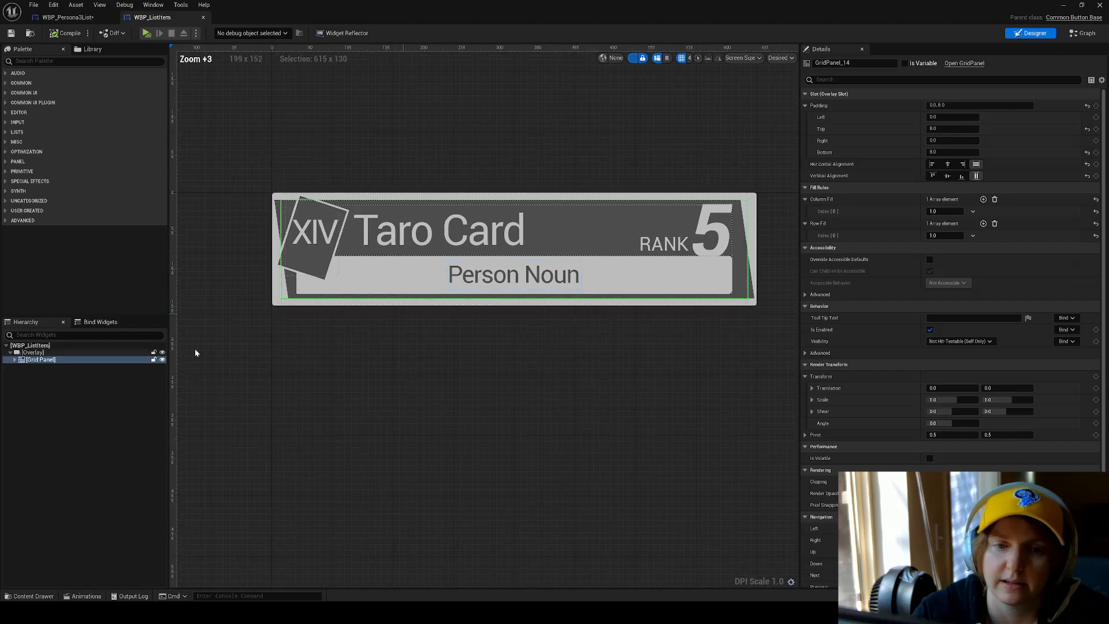
pyautogui.click(101, 352)
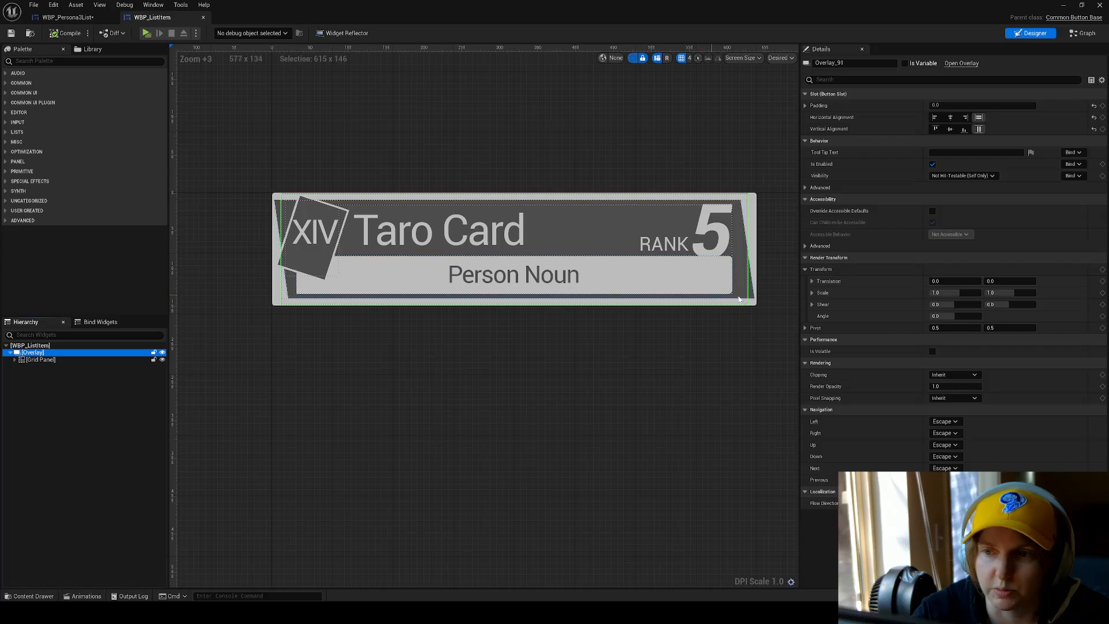
pyautogui.click(15, 360)
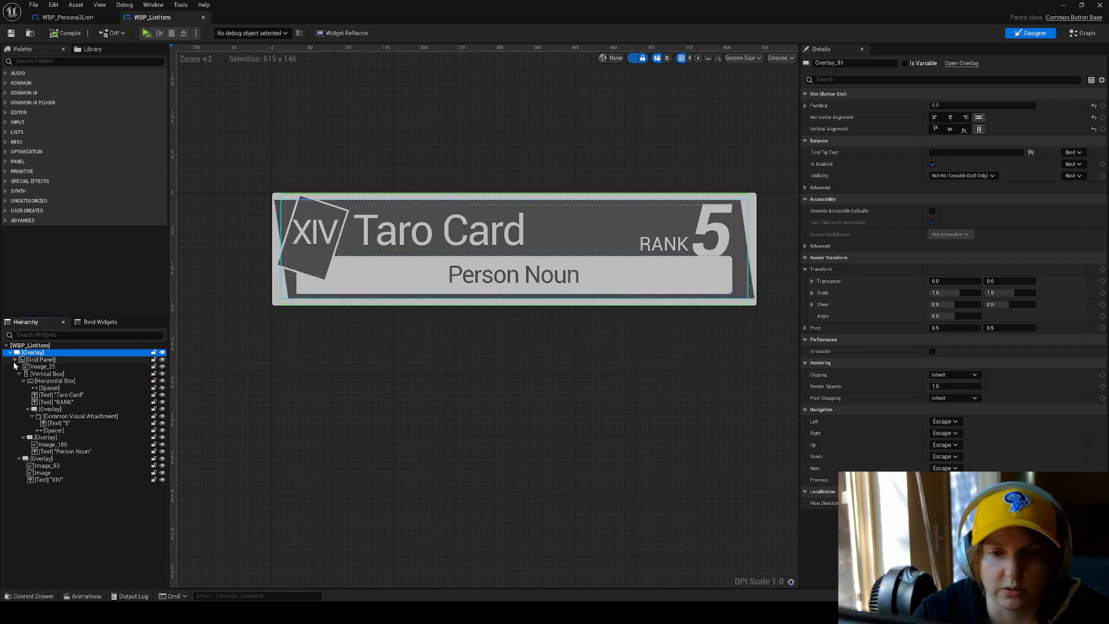
# Set the style of the WBP_ListItem root button to NewCommonButtonStyle and compile the widget.
pyautogui.click(515, 277)
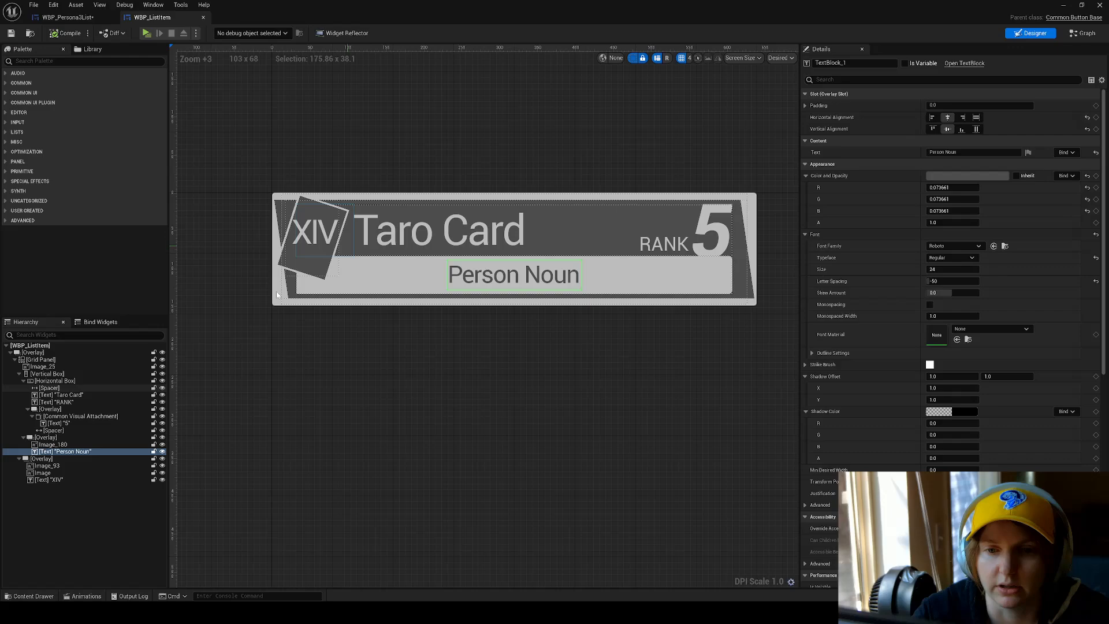
pyautogui.click(34, 345)
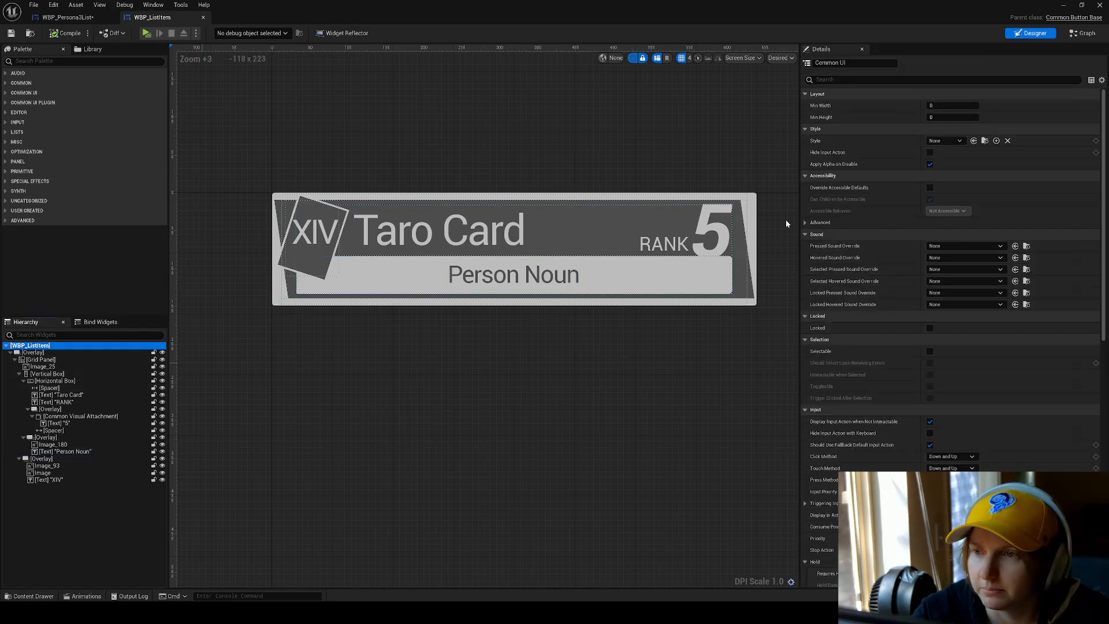
pyautogui.click(951, 141)
pyautogui.click(961, 168)
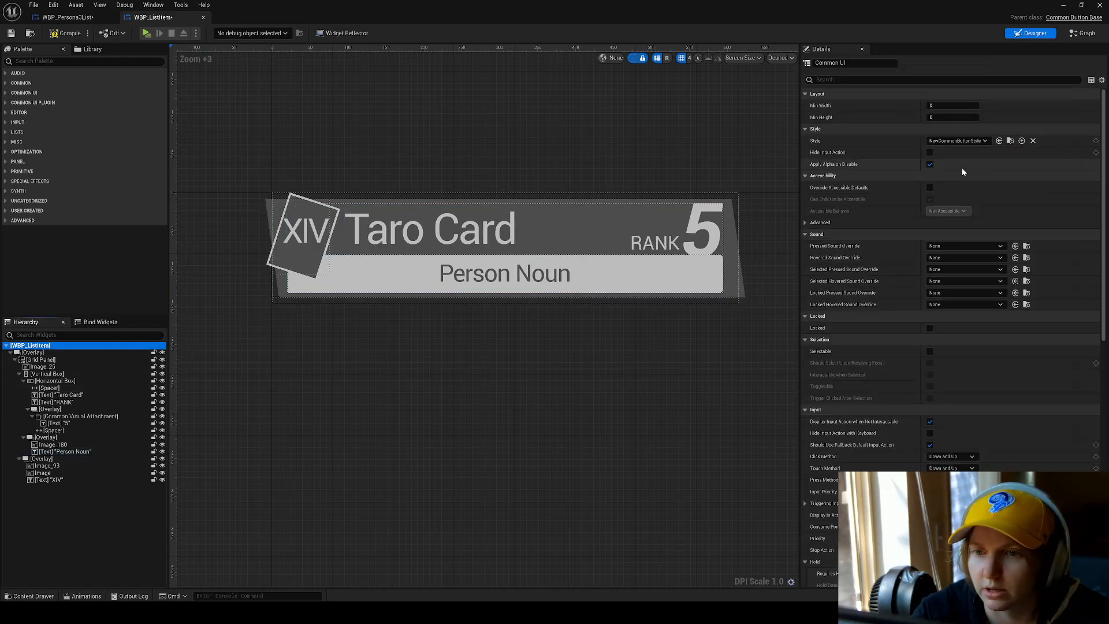
pyautogui.click(65, 32)
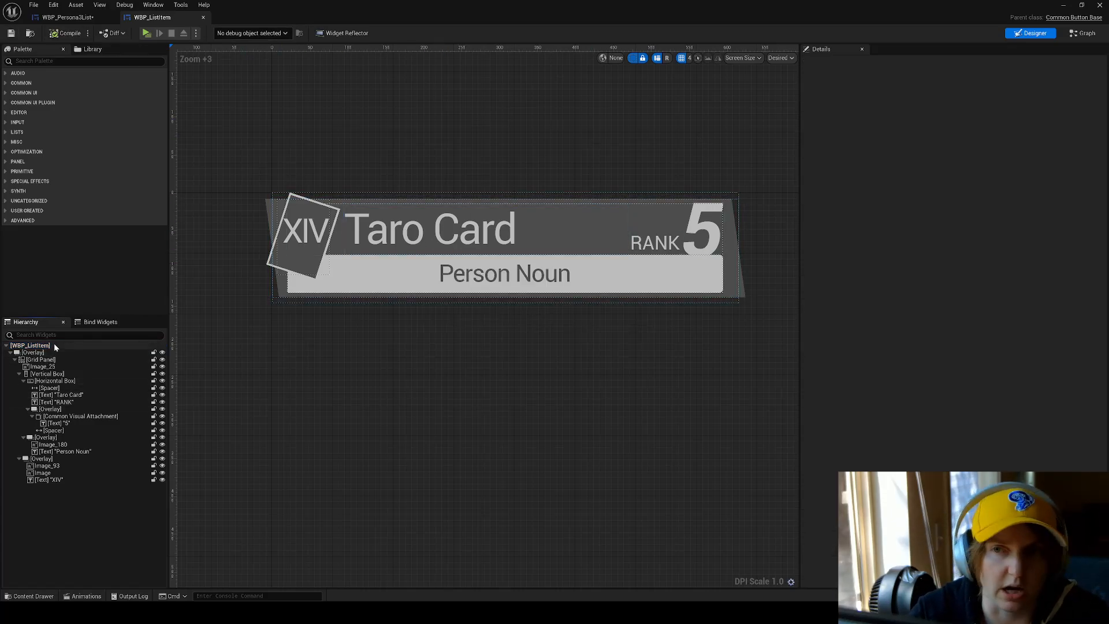
# Inspect the settings of the WBP_ListItem root, its Overlay, the Taro Card text and Image_25 in turn.
pyautogui.click(34, 345)
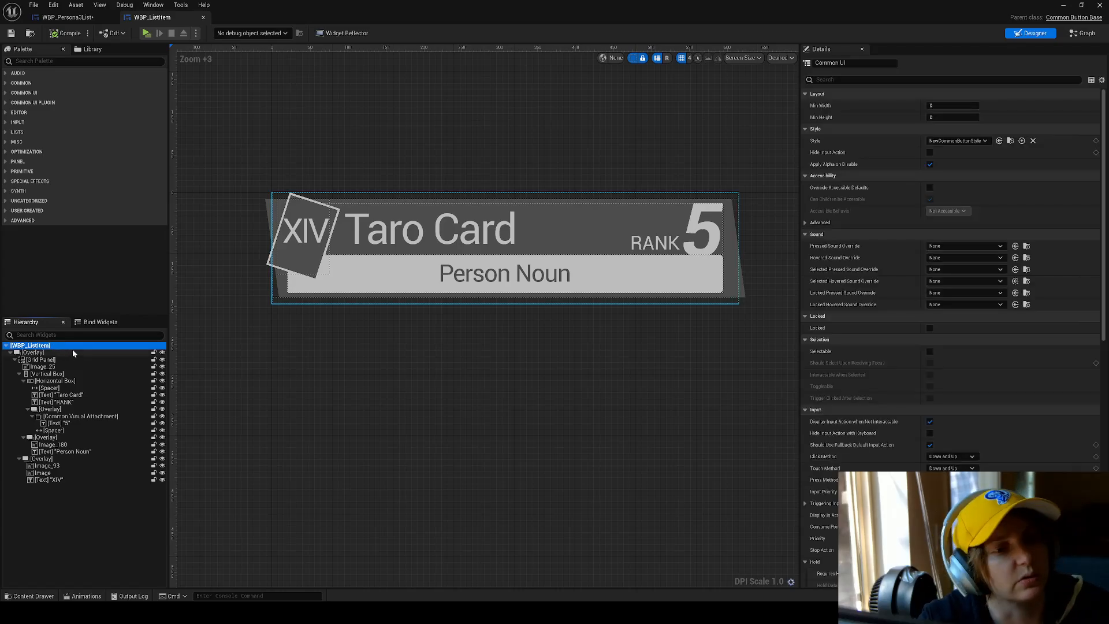
pyautogui.click(39, 353)
pyautogui.click(81, 397)
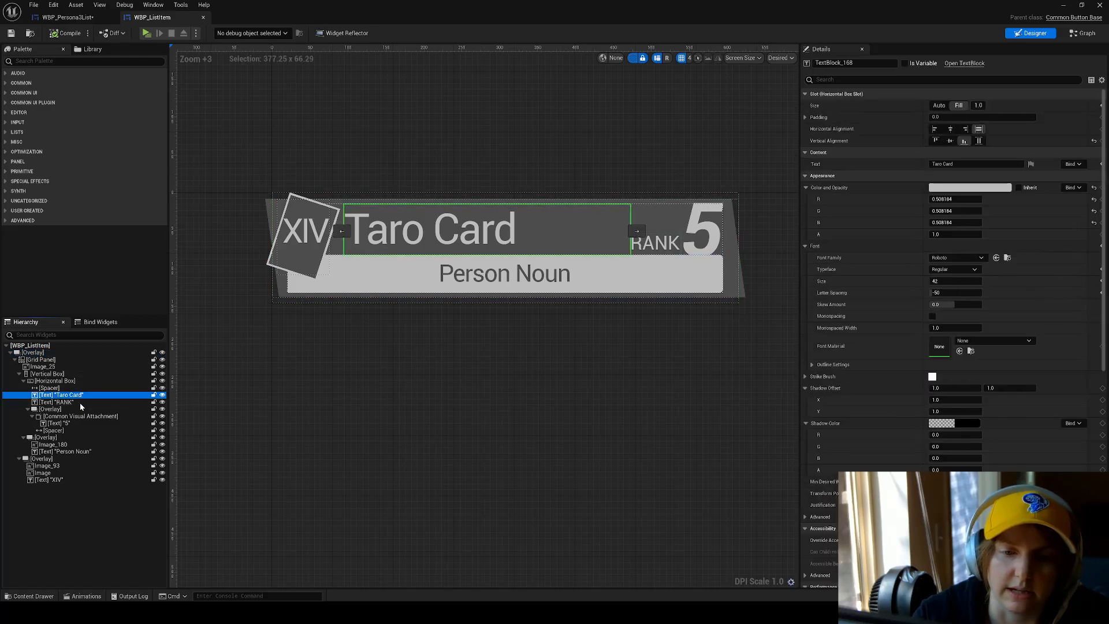
pyautogui.click(72, 359)
pyautogui.click(67, 367)
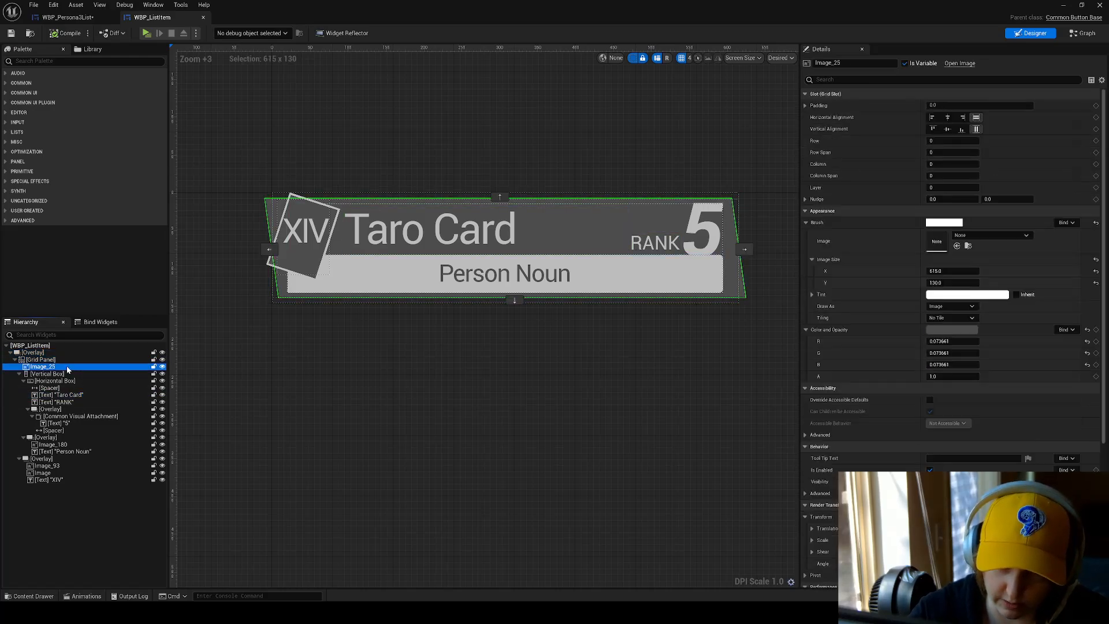
# Hide and reshow the Grid Panel, and compare its slot settings with those of the root Overlay.
pyautogui.click(99, 360)
pyautogui.click(162, 360)
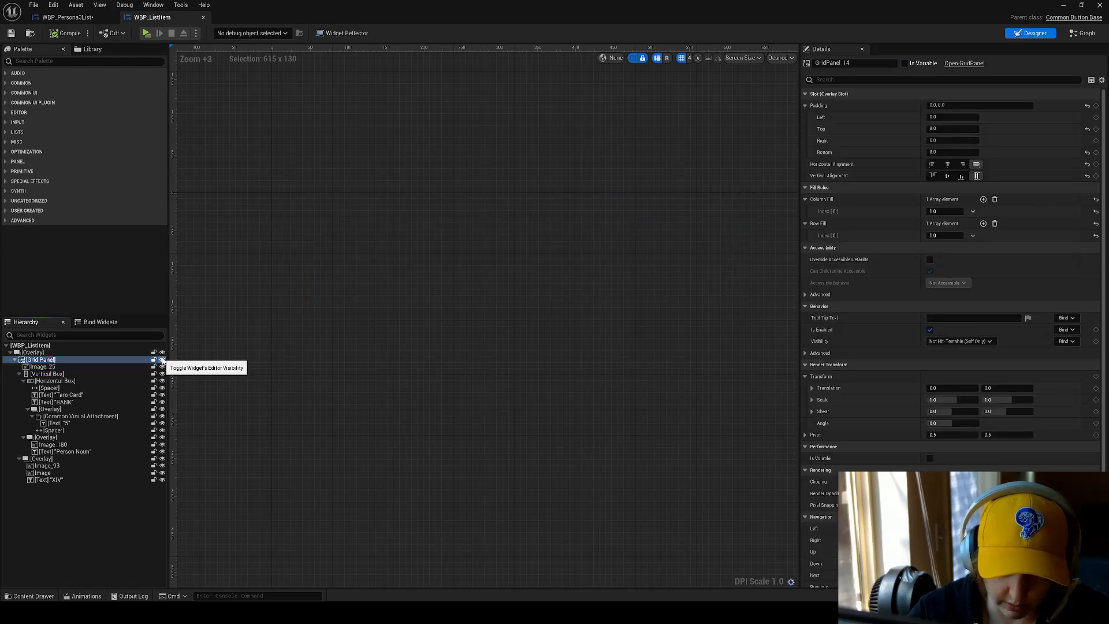
pyautogui.click(162, 360)
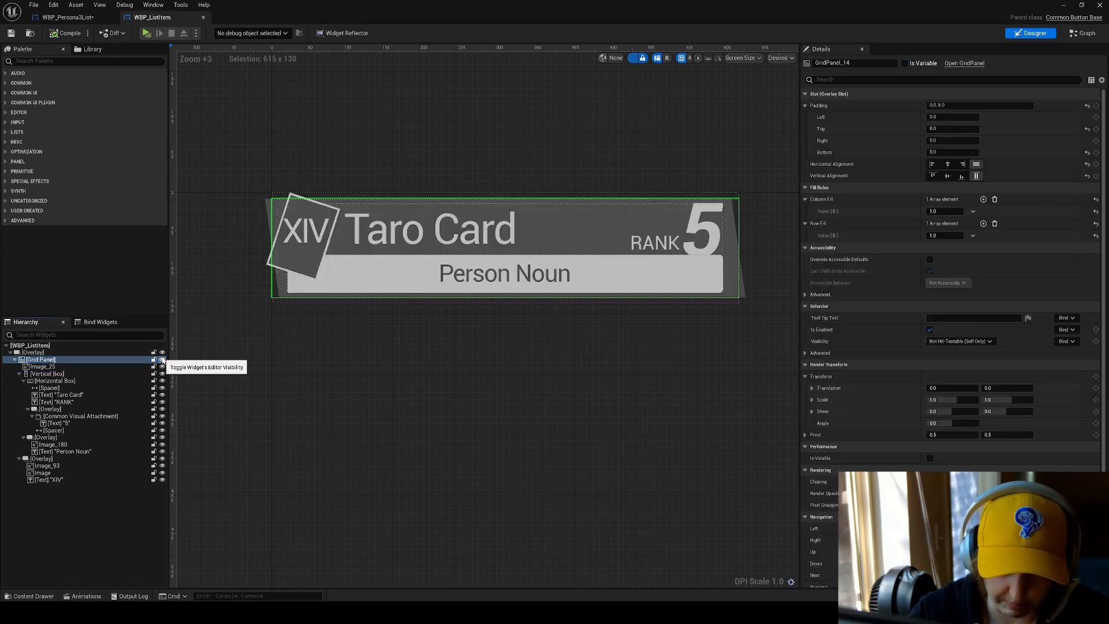
pyautogui.click(111, 352)
pyautogui.click(105, 358)
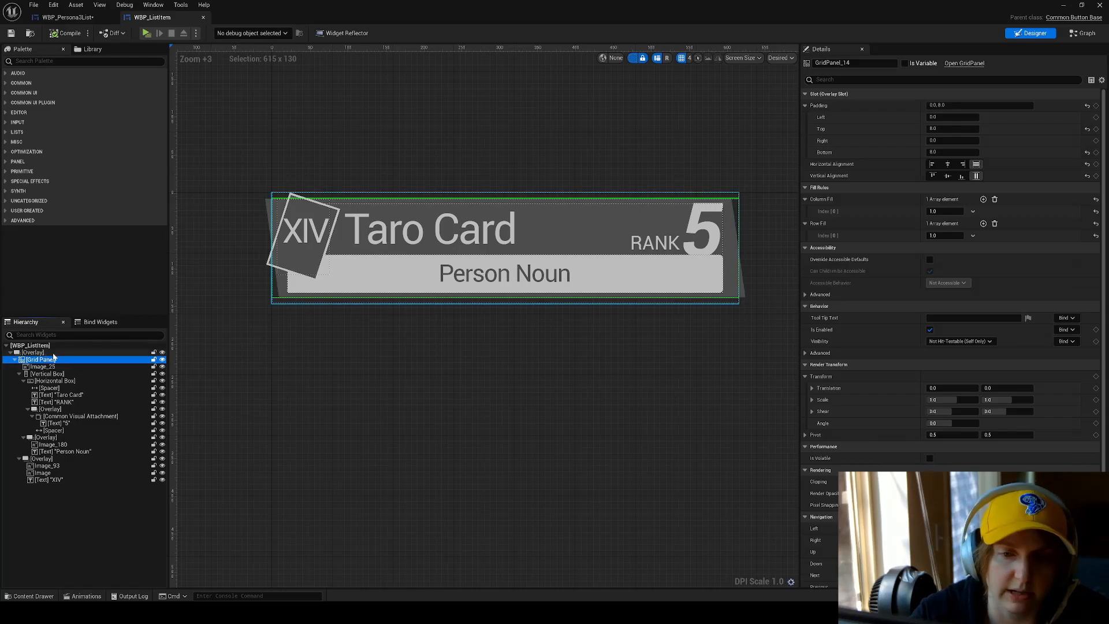
# Toggle the visibility of Image_25 to identify the card background, and review its image size, colour and transform settings.
pyautogui.click(53, 367)
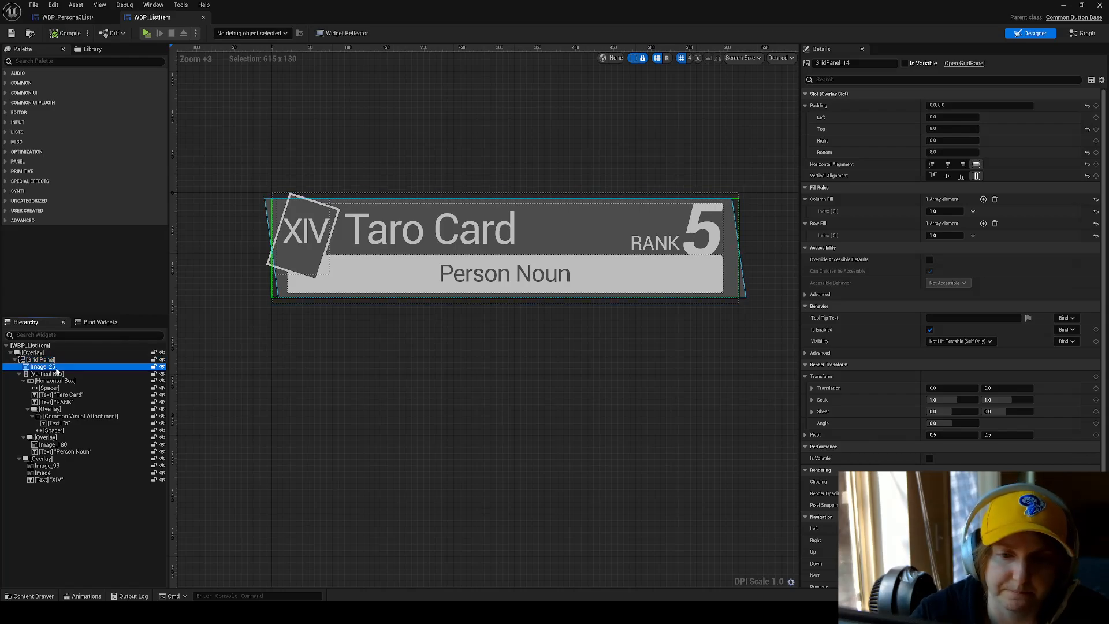
pyautogui.click(162, 368)
pyautogui.click(162, 368)
pyautogui.click(163, 367)
pyautogui.click(163, 368)
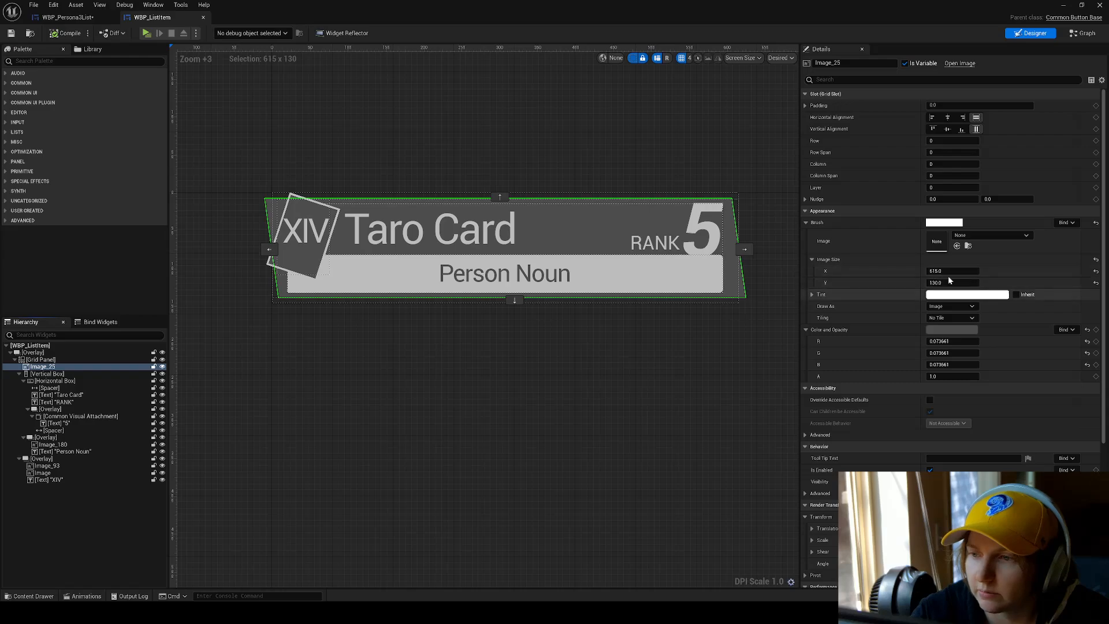
pyautogui.scroll(-3, 1018, 376)
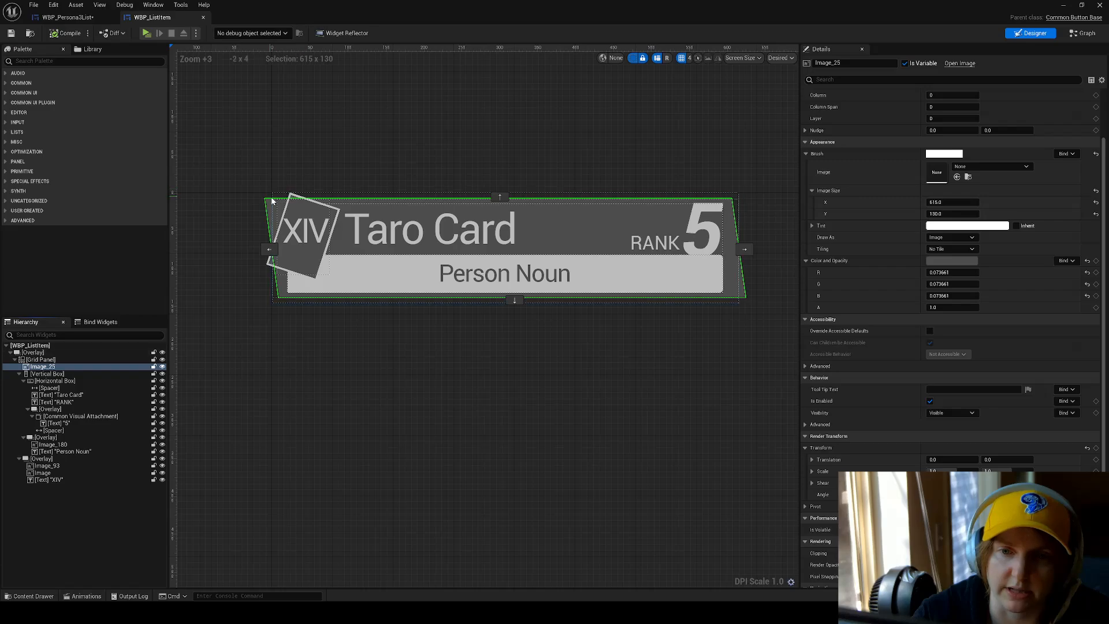
# Examine close up how the slanted background extends past the Grid Panel's bounds beside the XIV card.
pyautogui.click(41, 359)
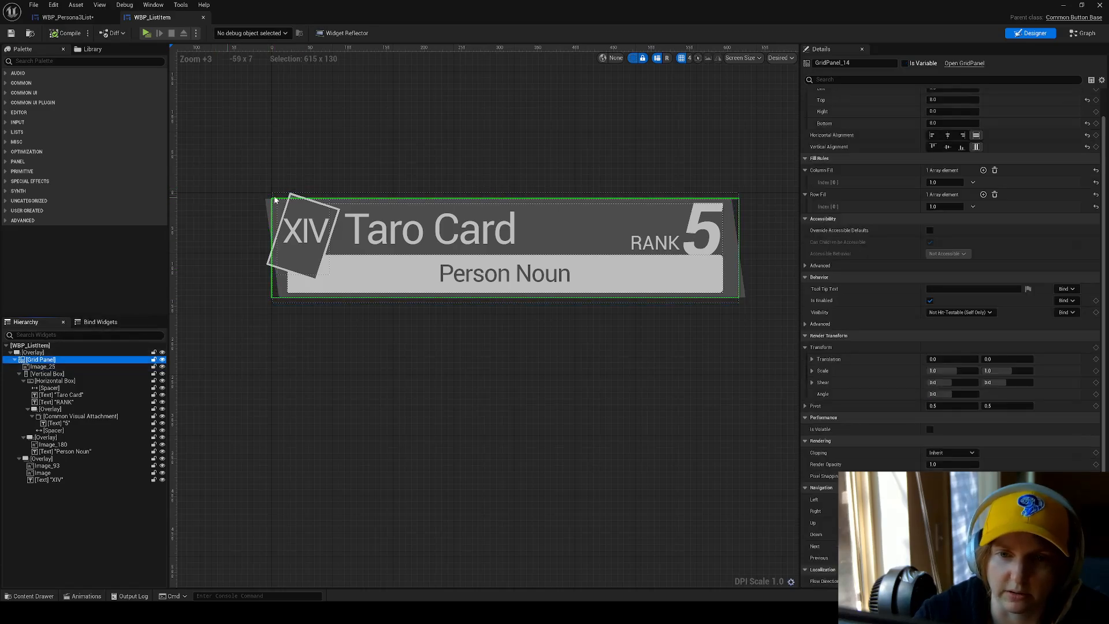
pyautogui.scroll(3, 254, 223)
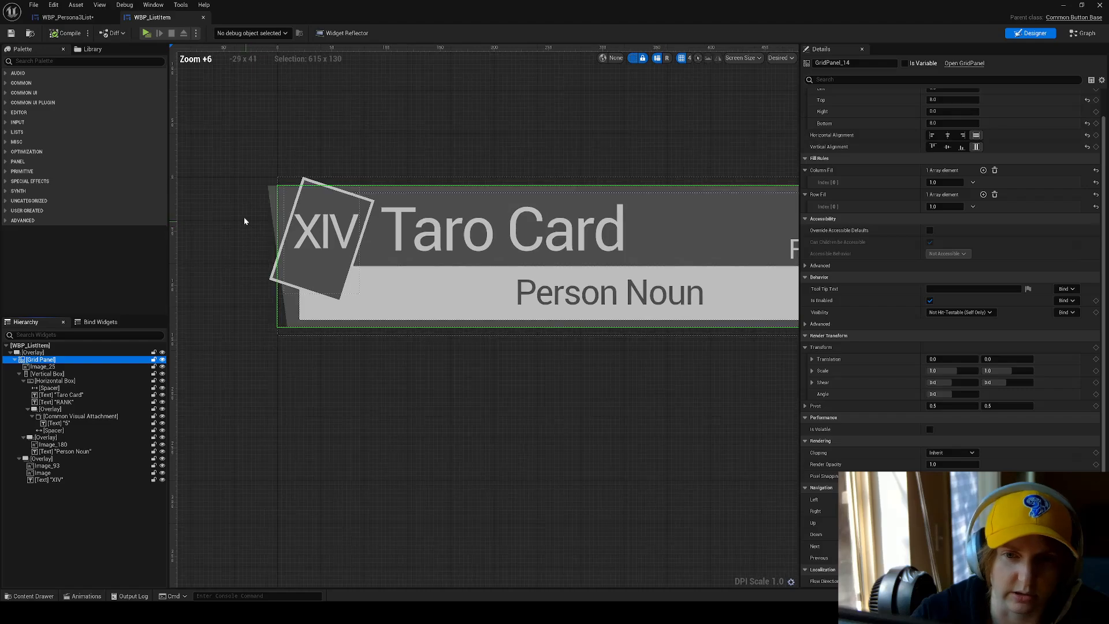
pyautogui.scroll(8, 245, 216)
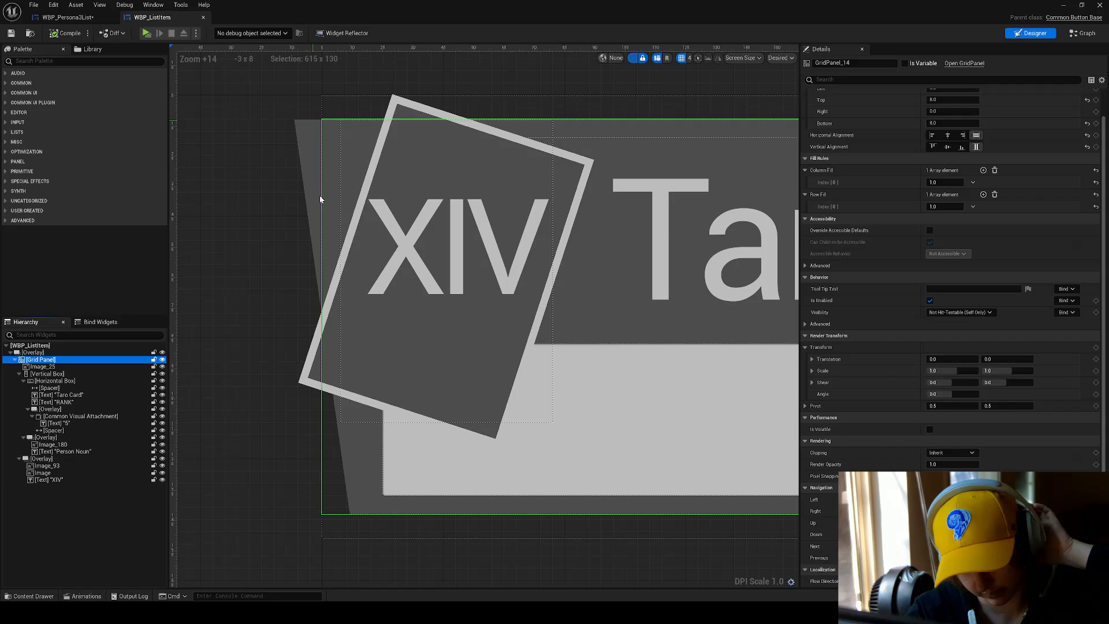
pyautogui.scroll(-7, 320, 195)
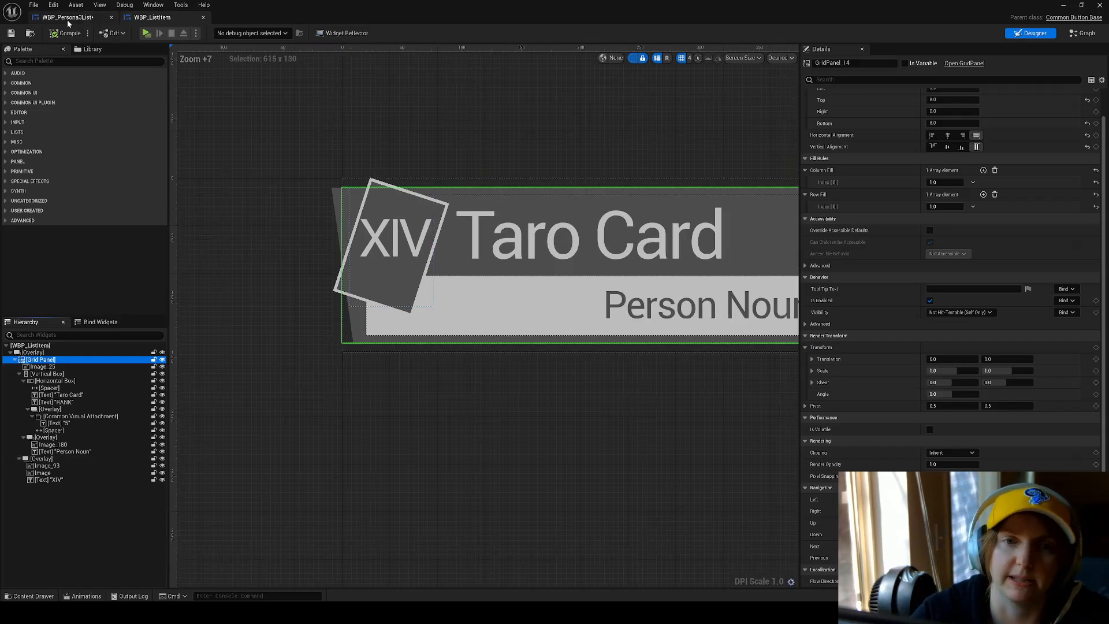
# Save the WBP_Persona3List widget, check back on WBP_ListItem, and return to the list widget.
pyautogui.click(67, 19)
pyautogui.scroll(5, 238, 216)
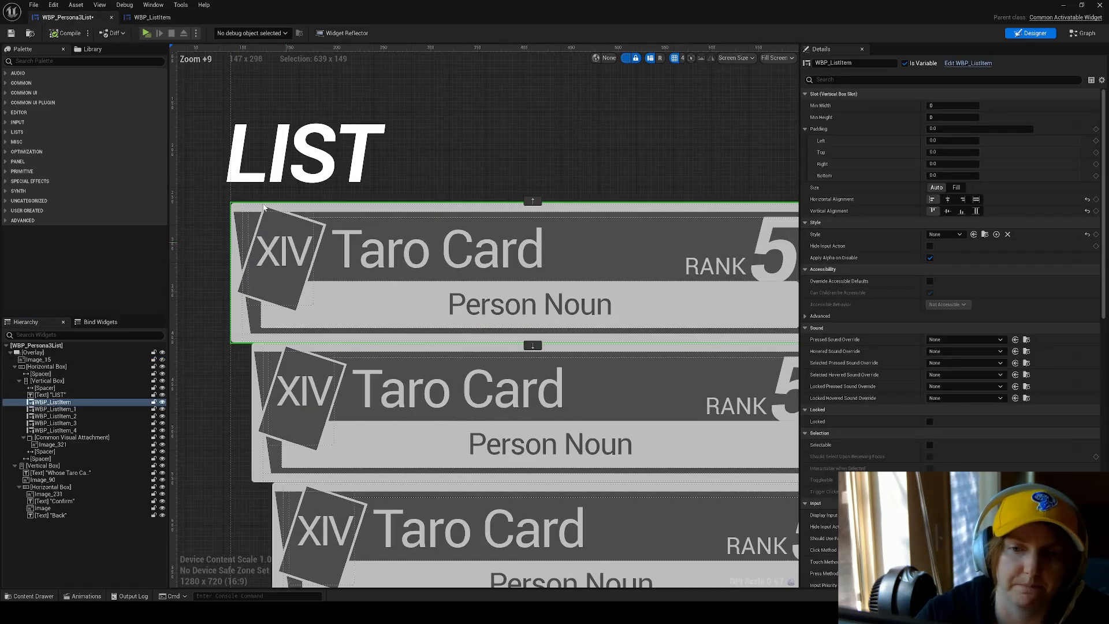
pyautogui.click(10, 33)
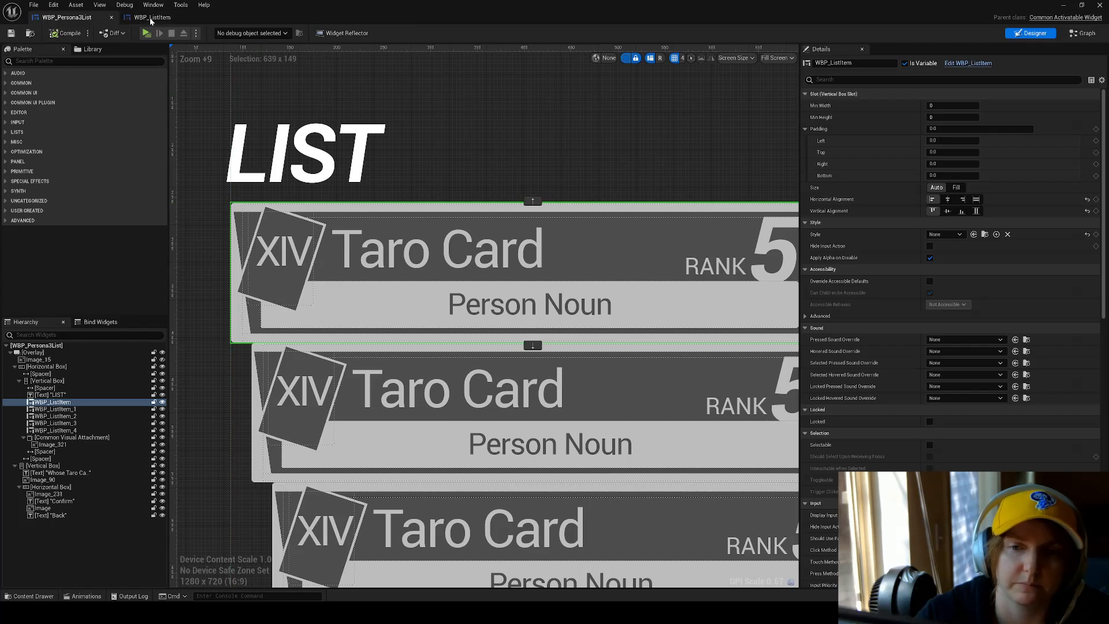
pyautogui.click(151, 19)
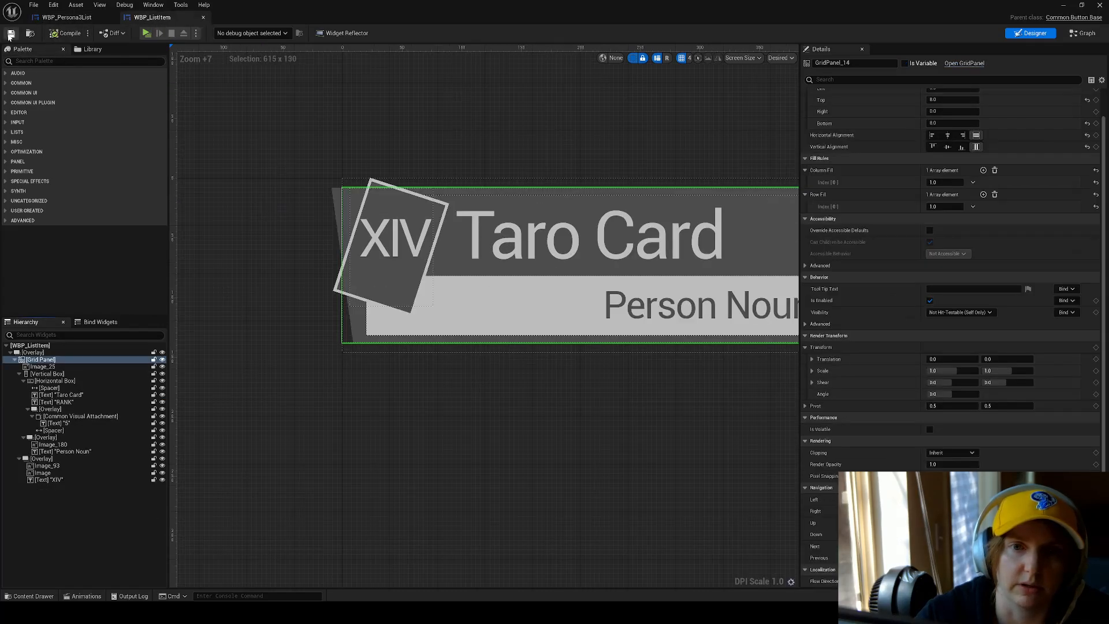
pyautogui.click(64, 18)
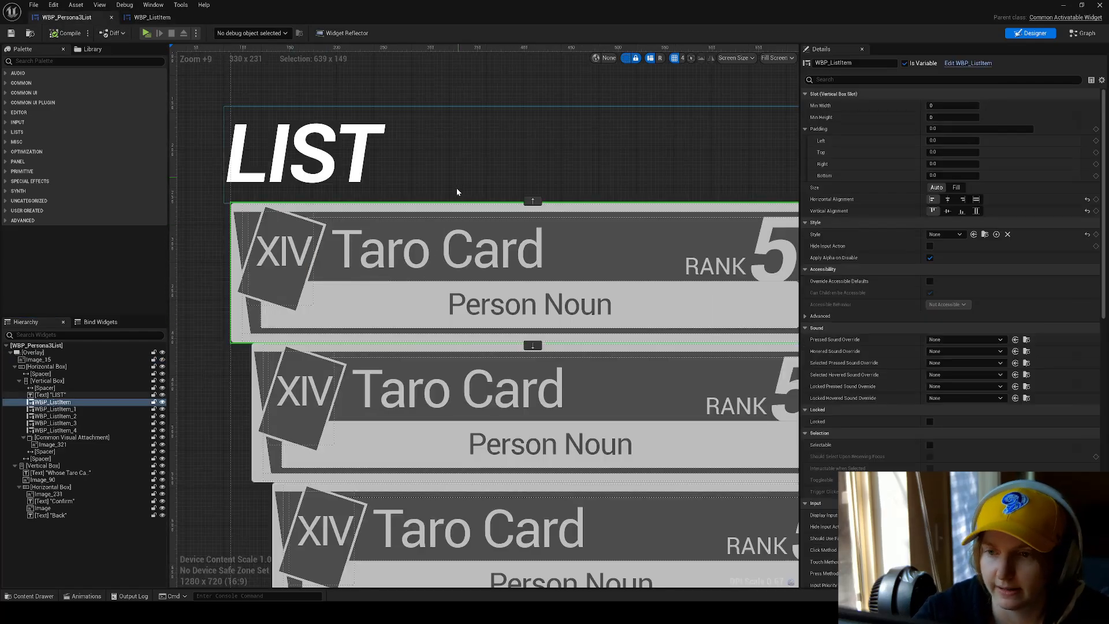
# Set the style of all five WBP_ListItem cards in the list to NewCommonButtonStyle and compile the widget.
pyautogui.scroll(-8, 448, 193)
pyautogui.keyDown('ctrl'); pyautogui.click(416, 286); pyautogui.keyUp('ctrl')
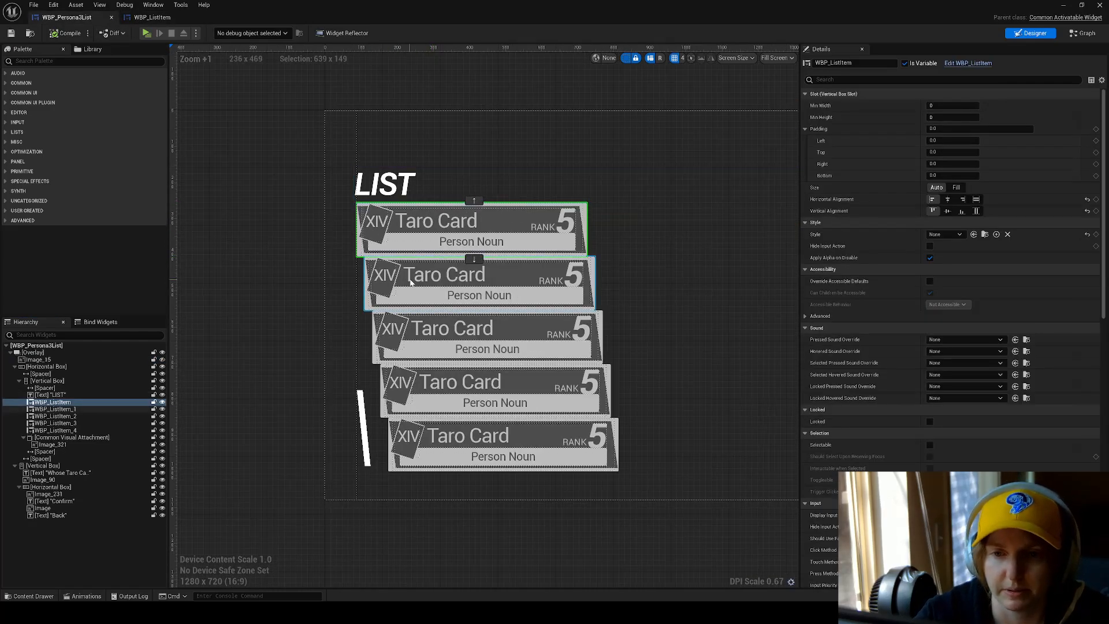
pyautogui.keyDown('ctrl'); pyautogui.click(434, 341); pyautogui.keyUp('ctrl')
pyautogui.keyDown('ctrl'); pyautogui.click(450, 393); pyautogui.keyUp('ctrl')
pyautogui.keyDown('ctrl'); pyautogui.click(467, 426); pyautogui.keyUp('ctrl')
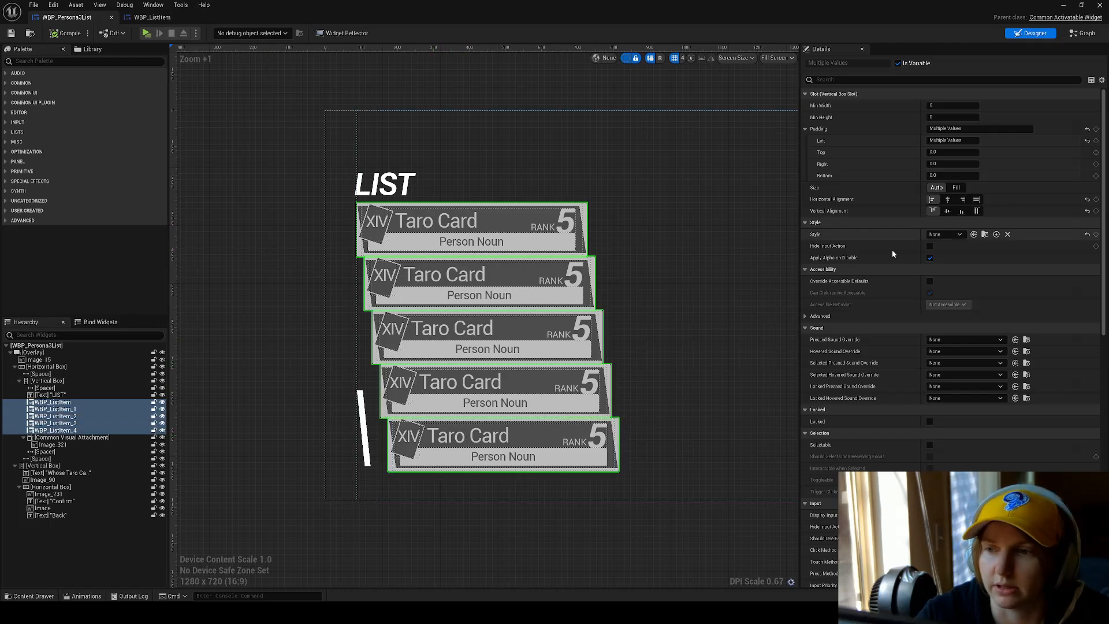
pyautogui.click(945, 234)
pyautogui.click(961, 270)
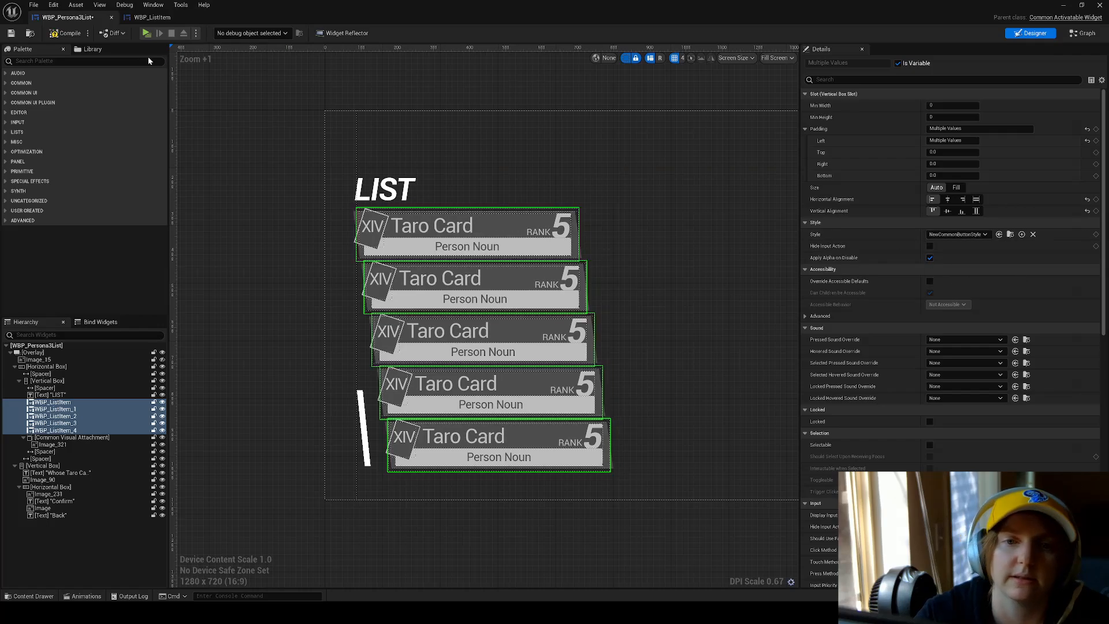
pyautogui.click(71, 34)
# Inspect the spacer above the LIST title, the Vertical Box, the first list item and the spacer beside the cards.
pyautogui.click(480, 147)
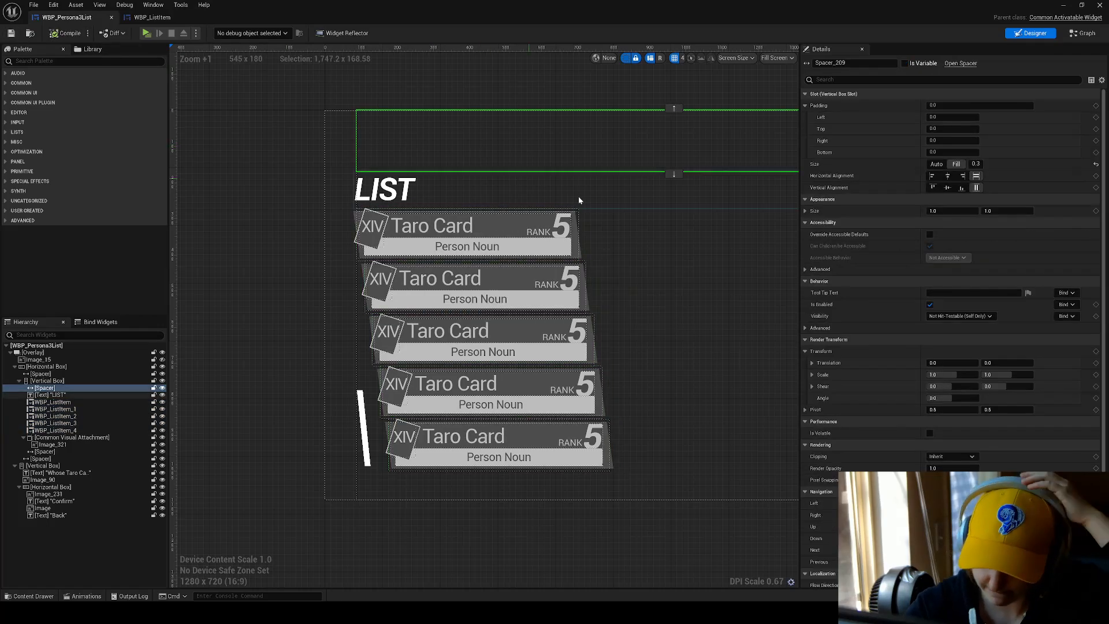
pyautogui.click(584, 219)
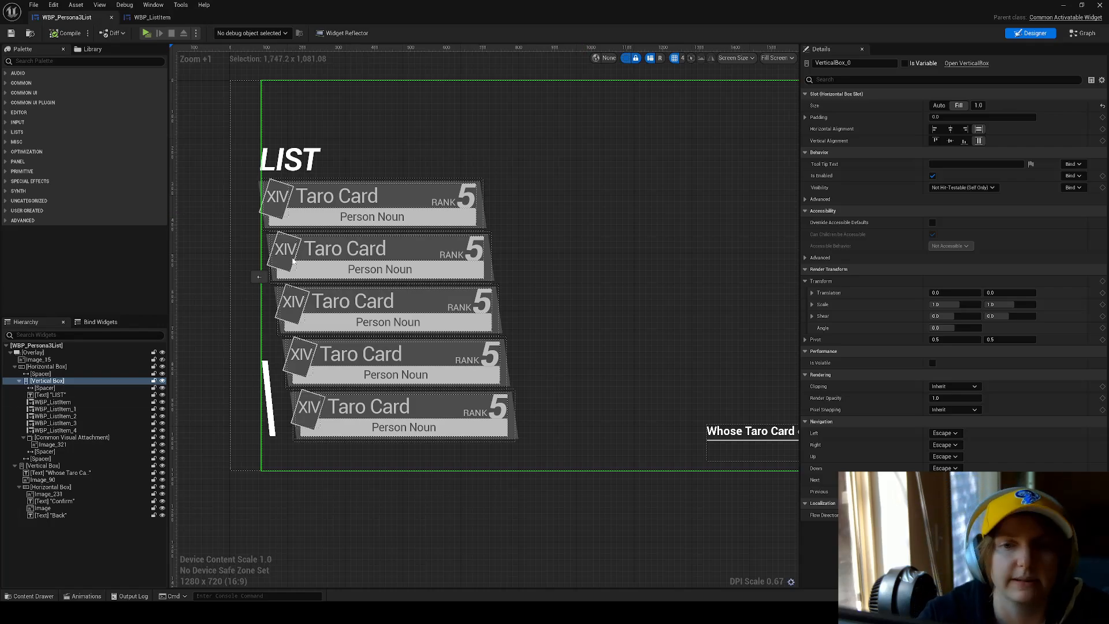
pyautogui.click(347, 208)
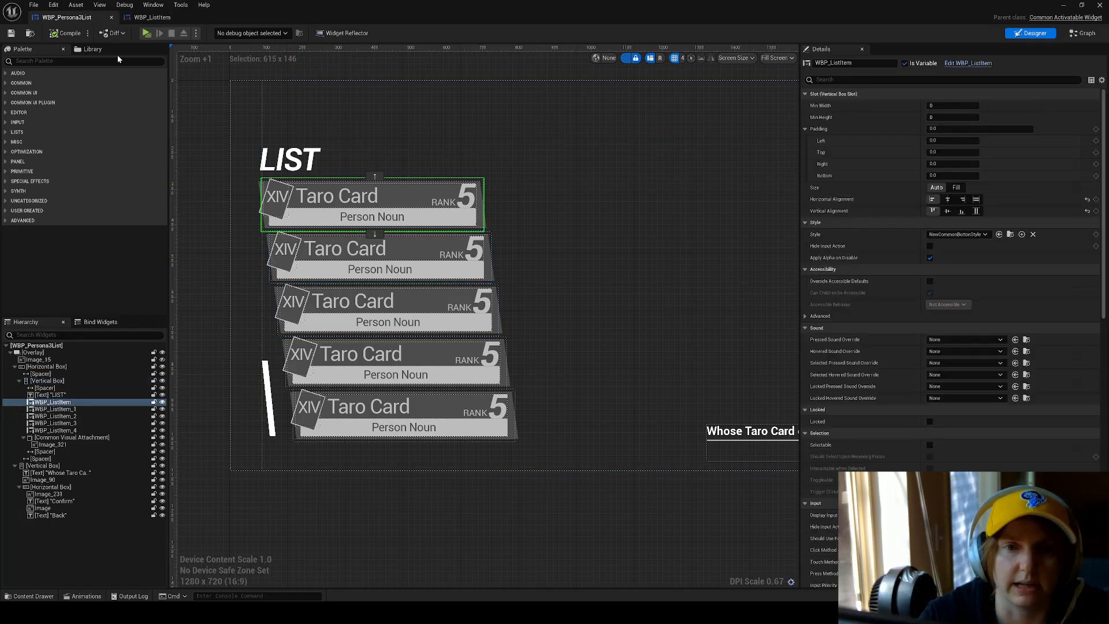
pyautogui.scroll(9, 249, 184)
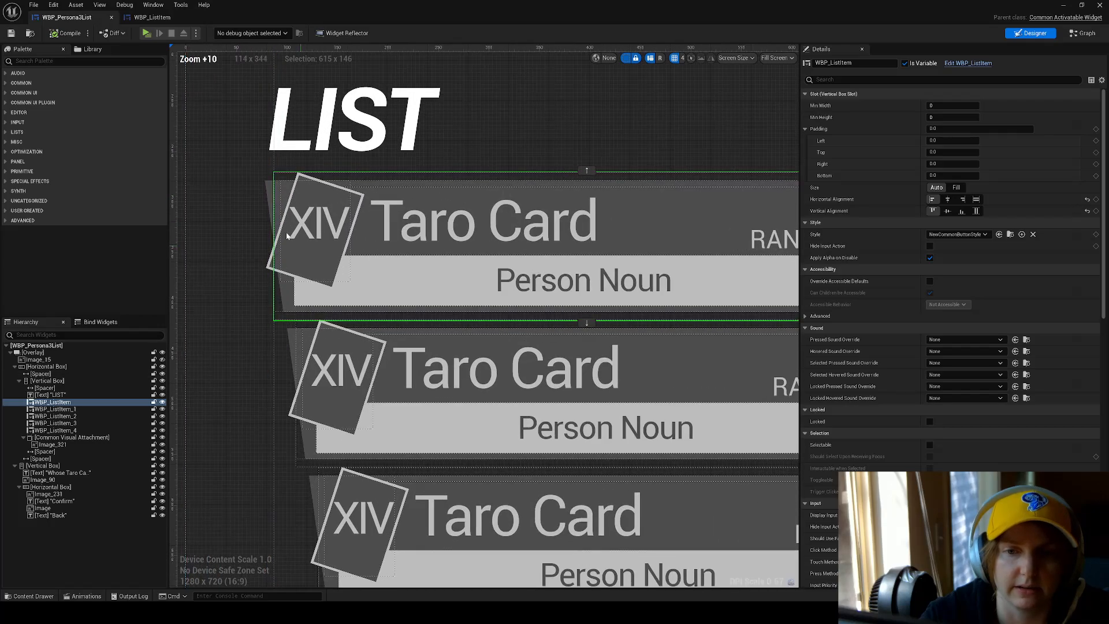
pyautogui.click(255, 123)
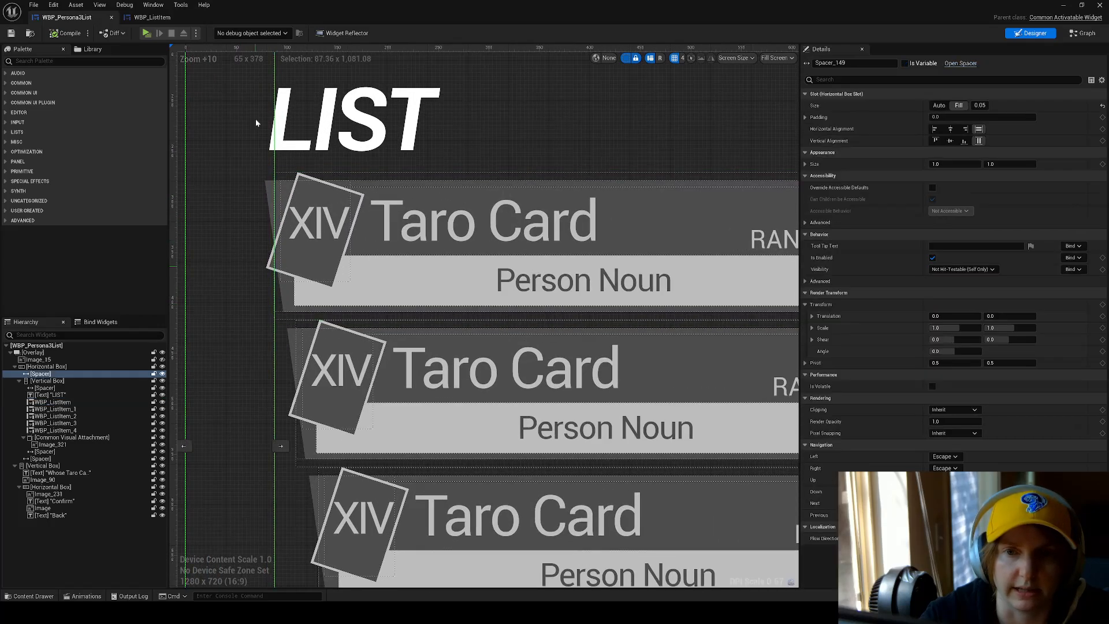
# Turn off the designer's dashed outlines and compare the first card's bounds with the spacer beside it.
pyautogui.click(625, 59)
pyautogui.click(312, 268)
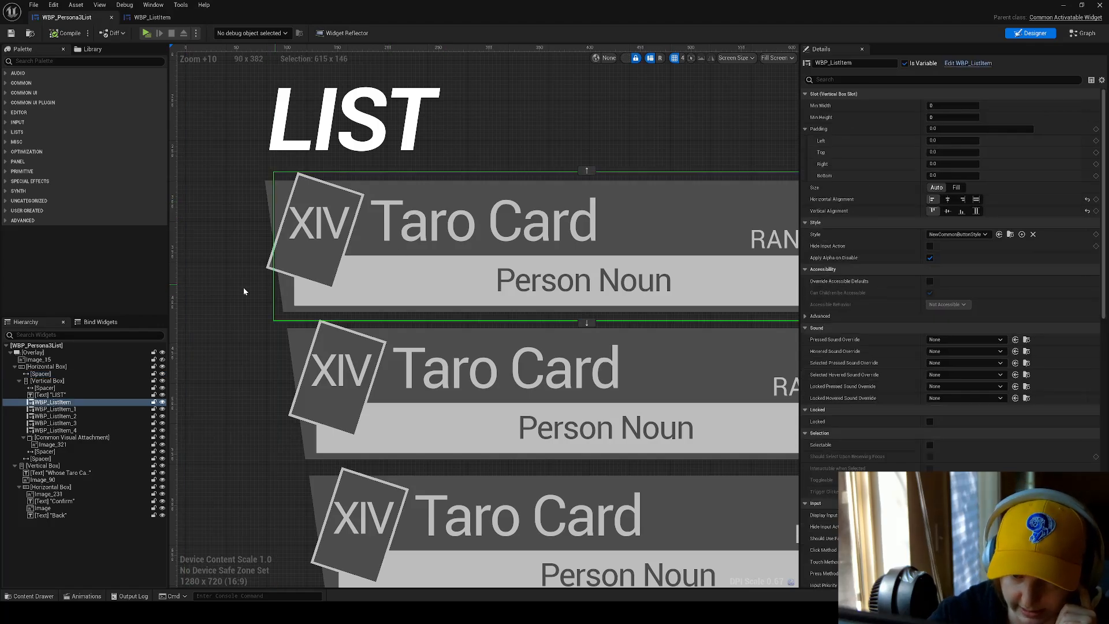
pyautogui.click(249, 220)
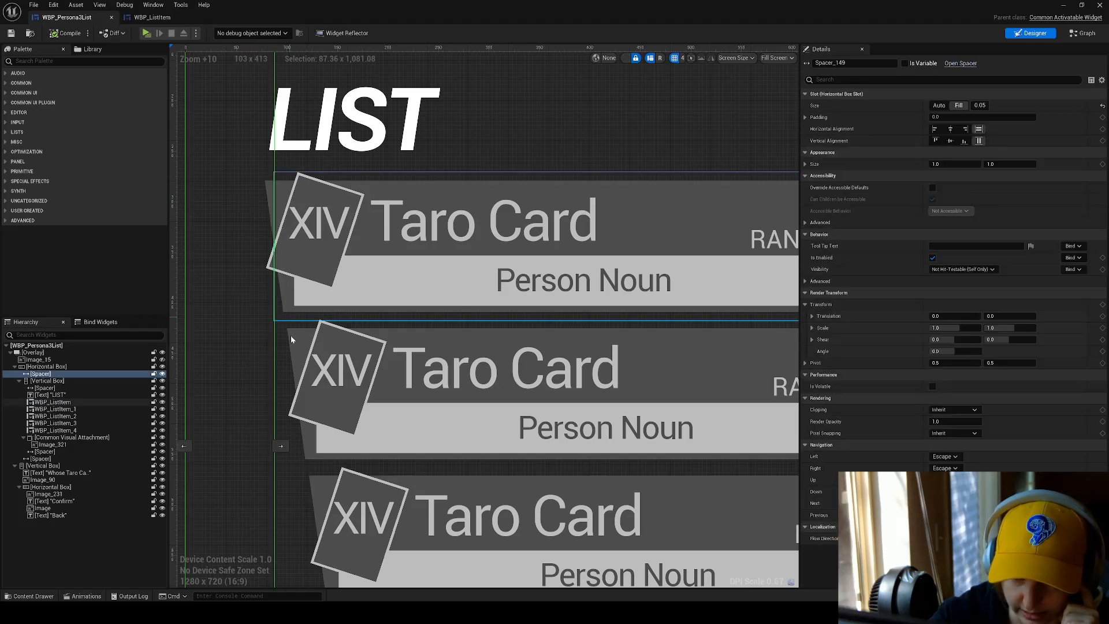
# Examine the staggered cards down the list, checking WBP_ListItem_2's padding, and clear the selection to view the layout.
pyautogui.moveTo(322, 486); pyautogui.dragTo(317, 415, button='right')
pyautogui.scroll(-10, 285, 336)
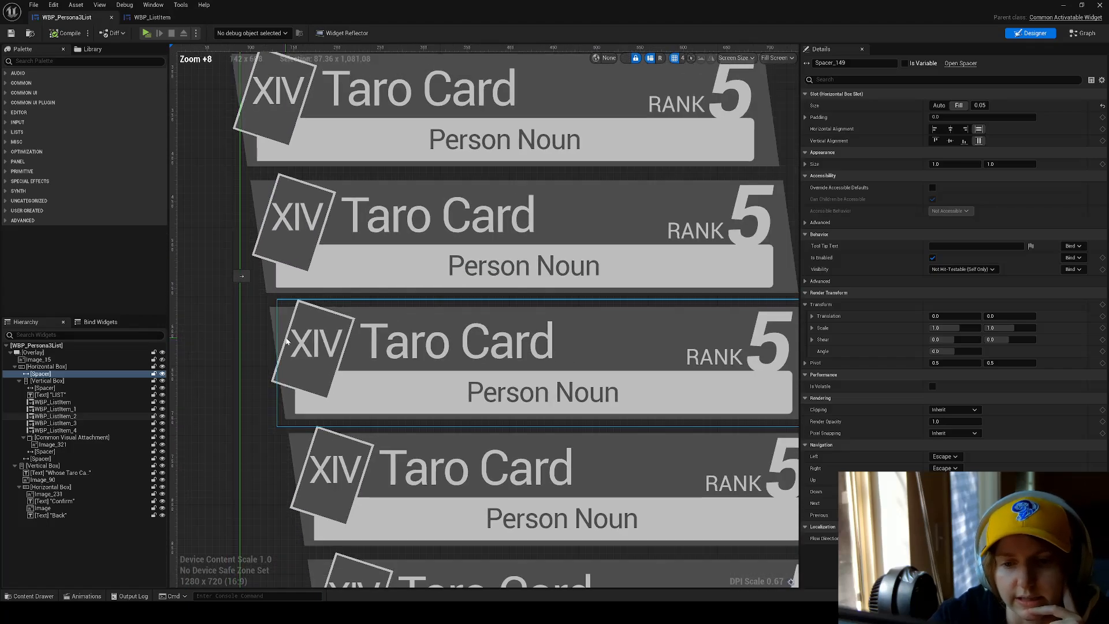
pyautogui.click(219, 326)
pyautogui.click(302, 353)
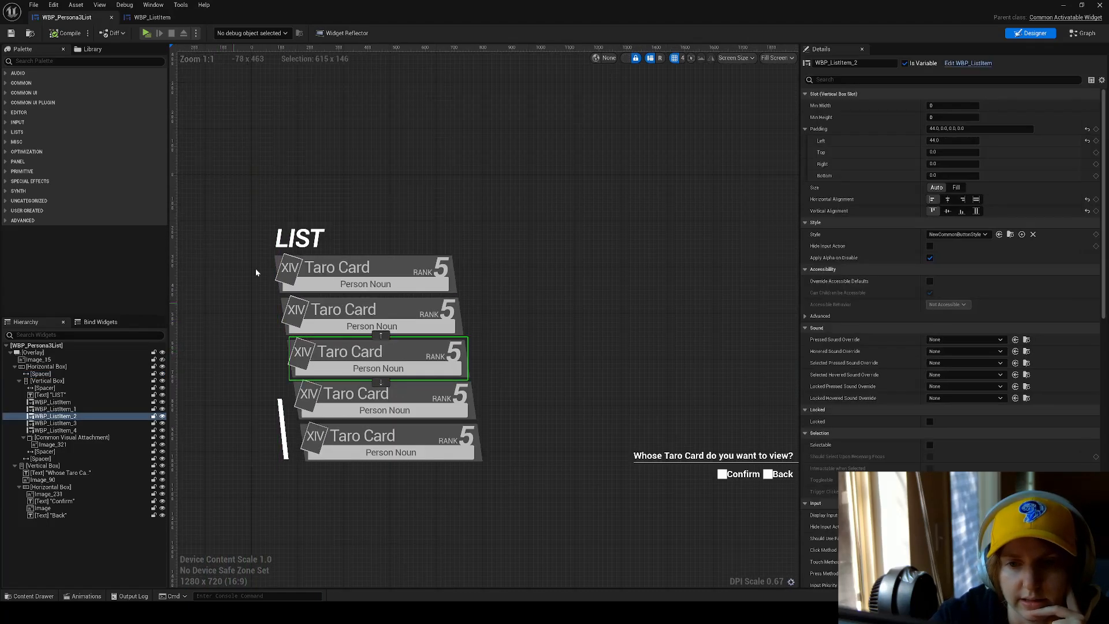
pyautogui.click(234, 276)
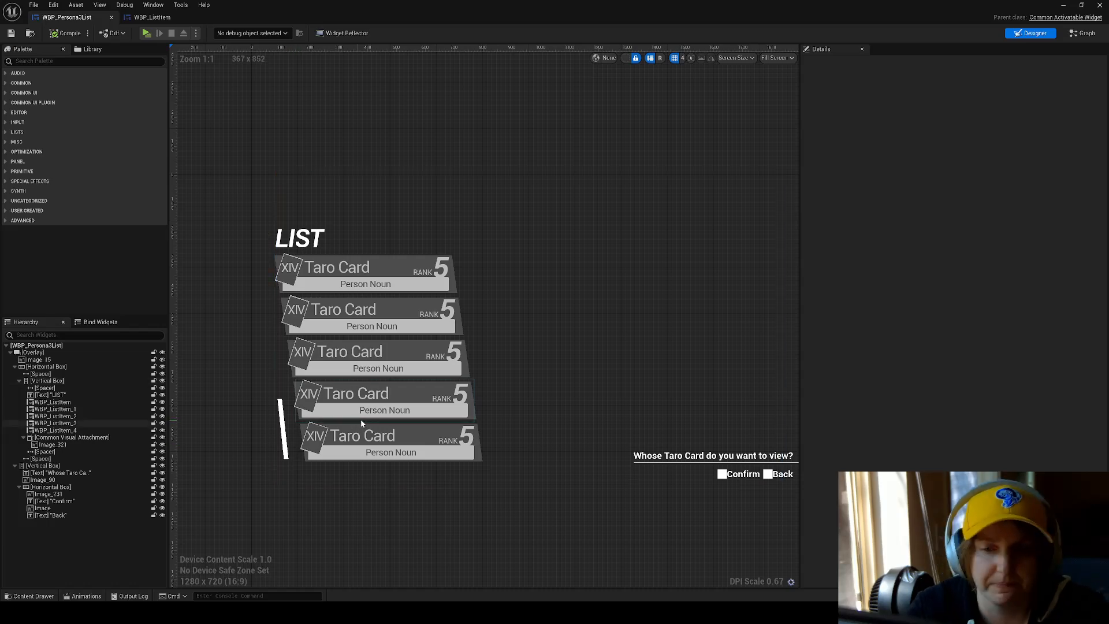
pyautogui.scroll(5, 367, 420)
pyautogui.moveTo(318, 203); pyautogui.dragTo(423, 292, button='right')
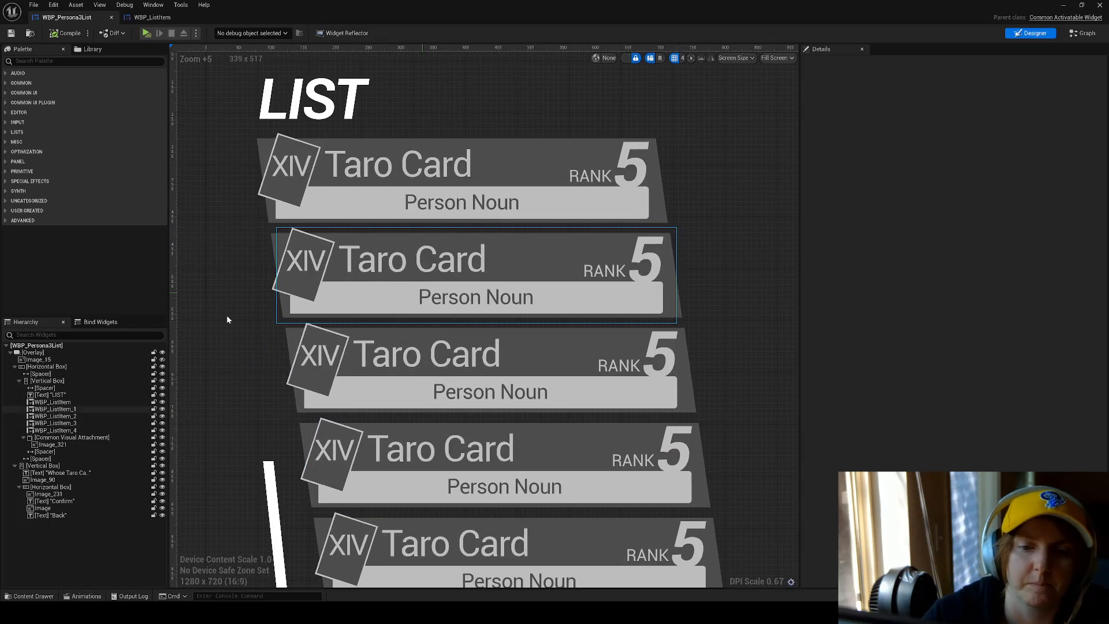
# Open the first WBP_ListItem card's widget blueprint for editing from the list.
pyautogui.click(85, 360)
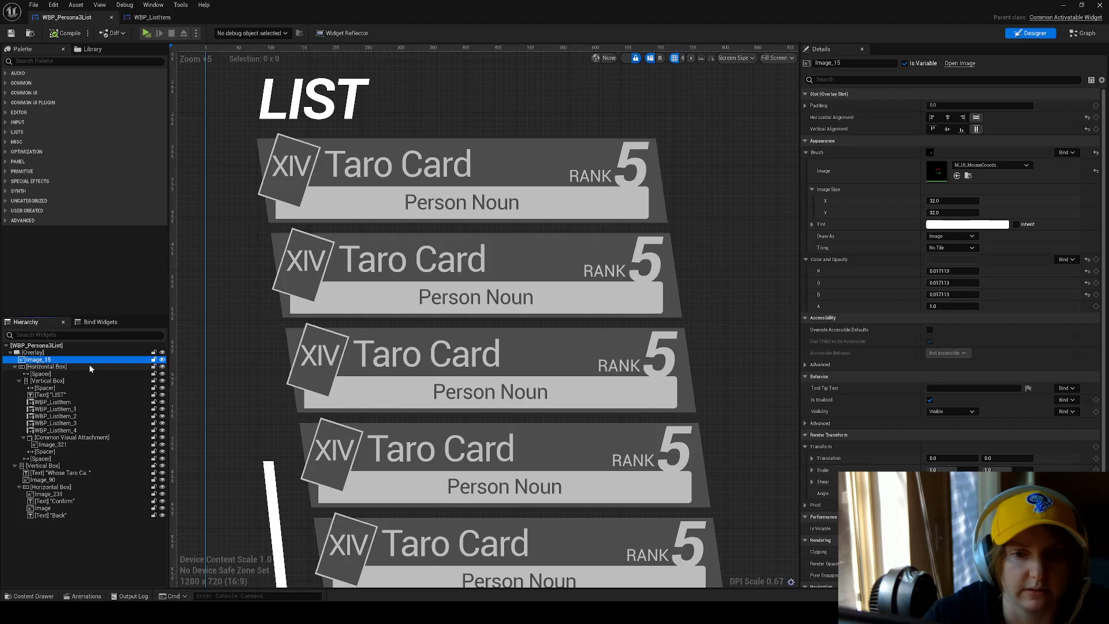
pyautogui.click(86, 402)
pyautogui.rightClick(355, 188)
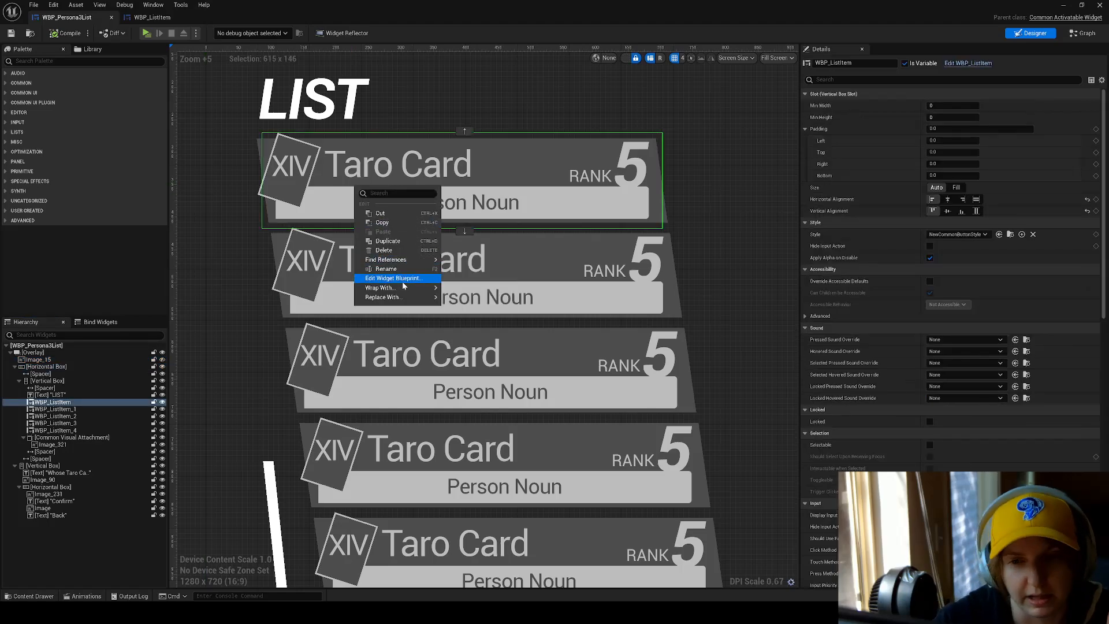
pyautogui.click(398, 279)
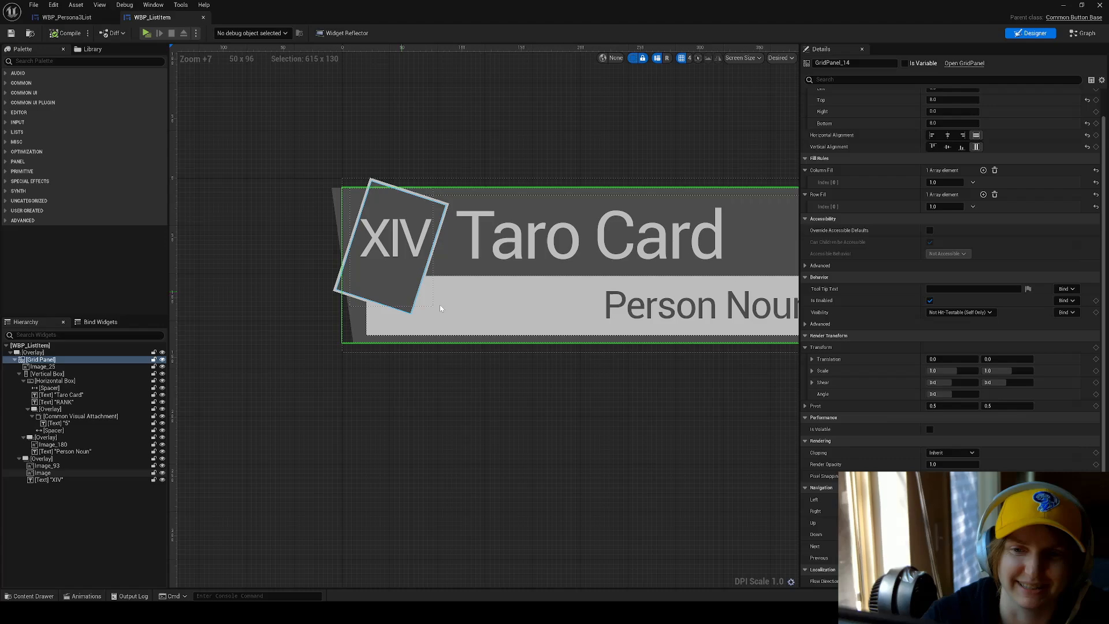
# Inspect the XIV text and the tilted frame image Image_93 on the card.
pyautogui.click(248, 173)
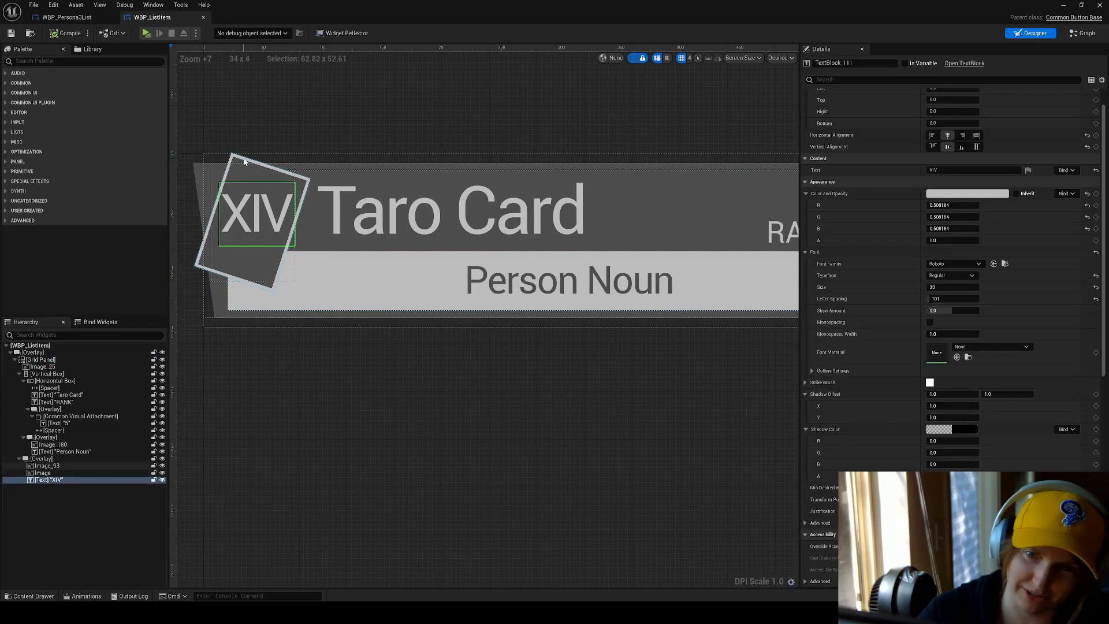
pyautogui.click(244, 170)
pyautogui.rightClick(246, 160)
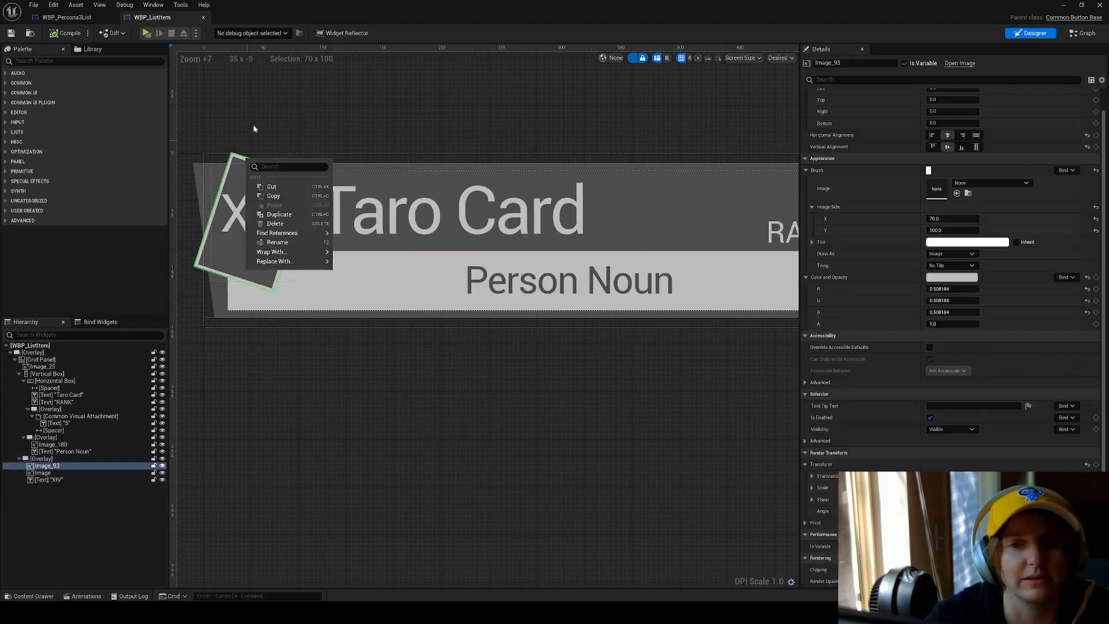
pyautogui.click(253, 122)
pyautogui.click(222, 172)
pyautogui.click(192, 175)
pyautogui.click(192, 175)
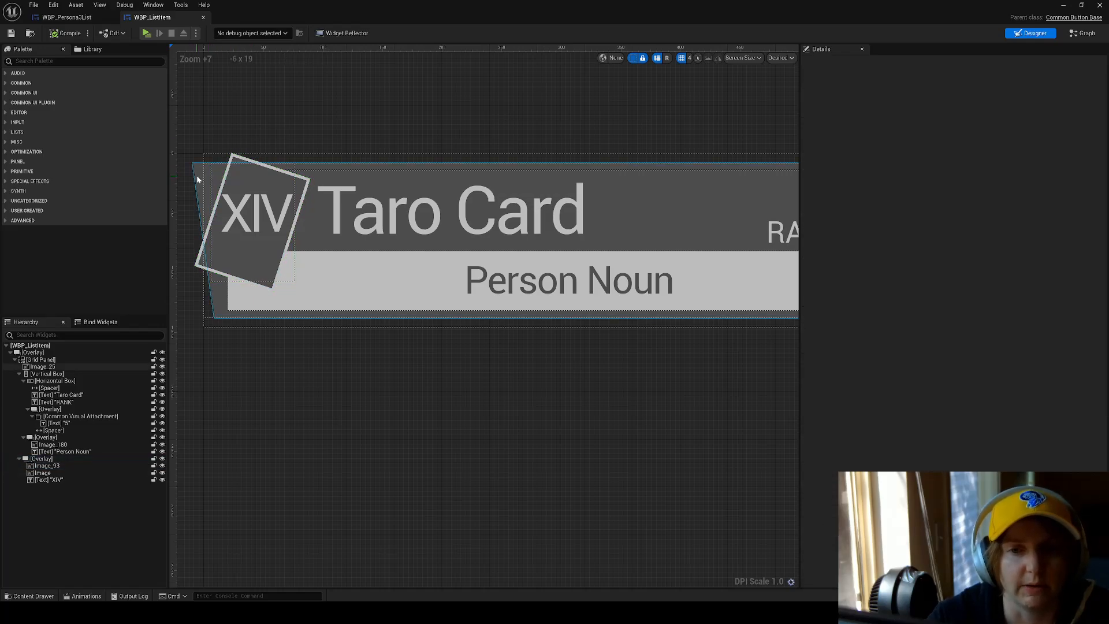
# Hide and reshow the slanted background Image_25, then check the Persona list reference in Figma and return to the widget designer.
pyautogui.click(162, 367)
pyautogui.click(162, 366)
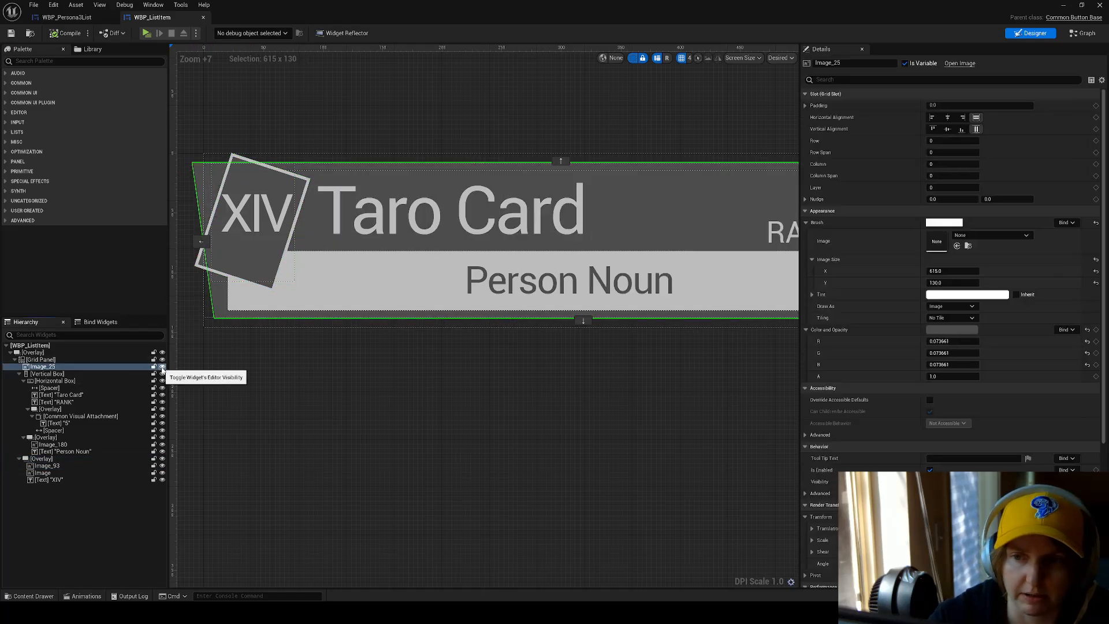
pyautogui.click(162, 366)
pyautogui.click(162, 366)
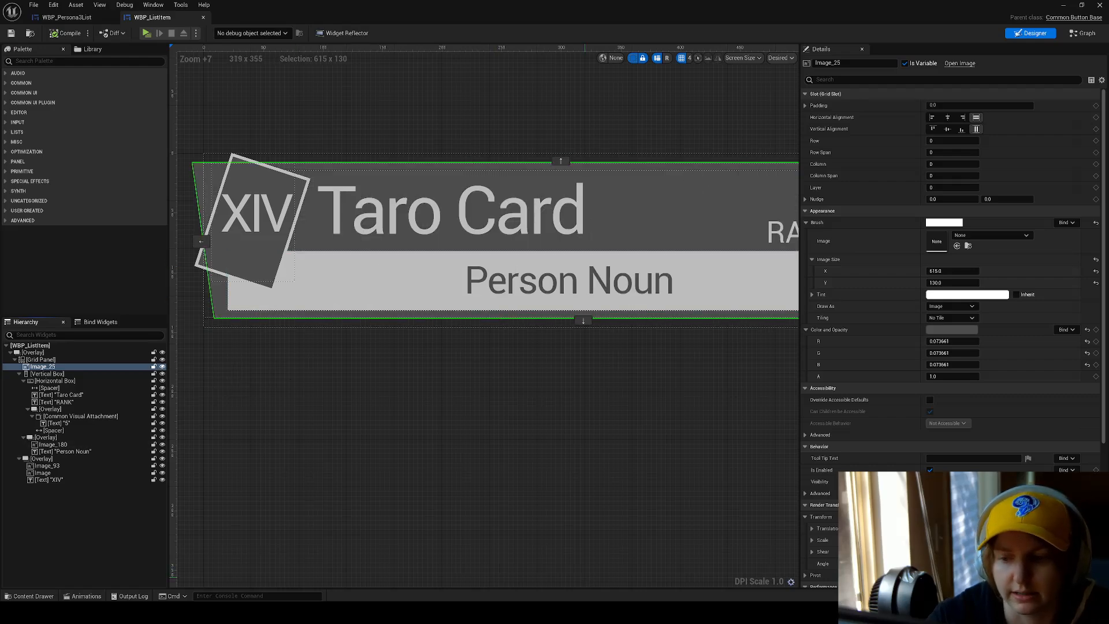
pyautogui.hotkey('alt', 'Tab')
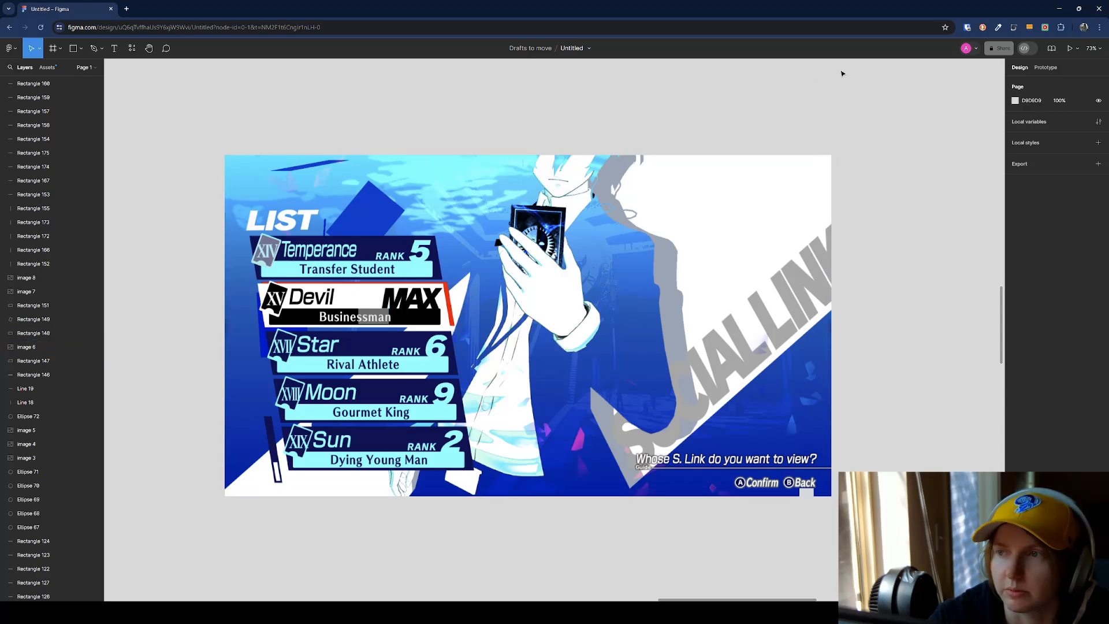
pyautogui.click(1059, 8)
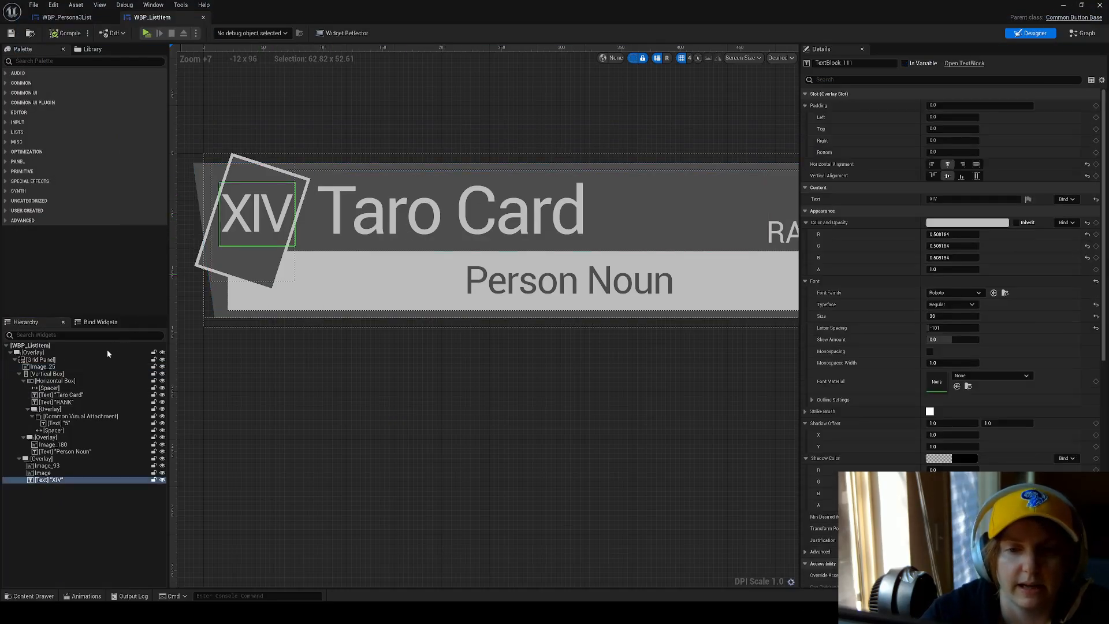
# Select the card's Vertical Box and collapse its Horizontal Box, its Overlay and the XIV Overlay in the hierarchy.
pyautogui.click(101, 374)
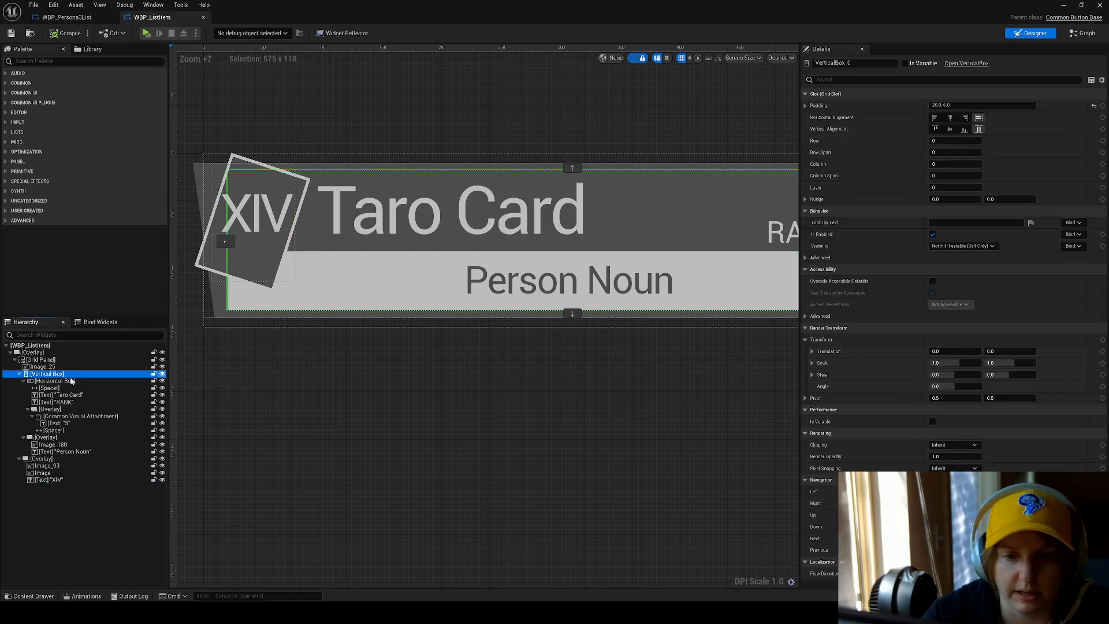
pyautogui.click(23, 380)
pyautogui.click(23, 388)
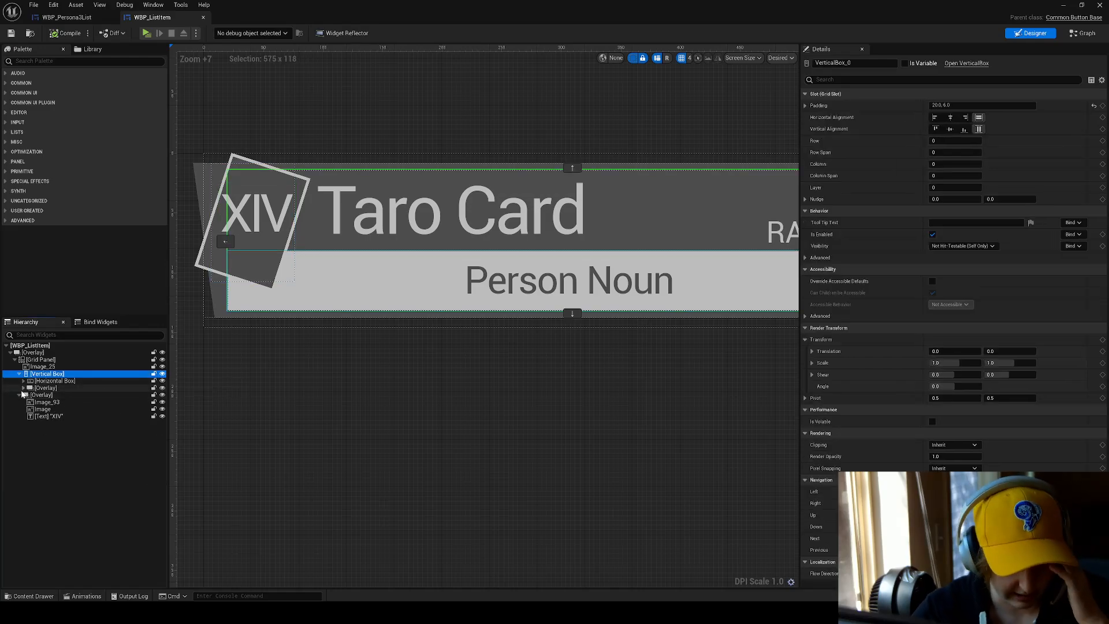
pyautogui.click(19, 395)
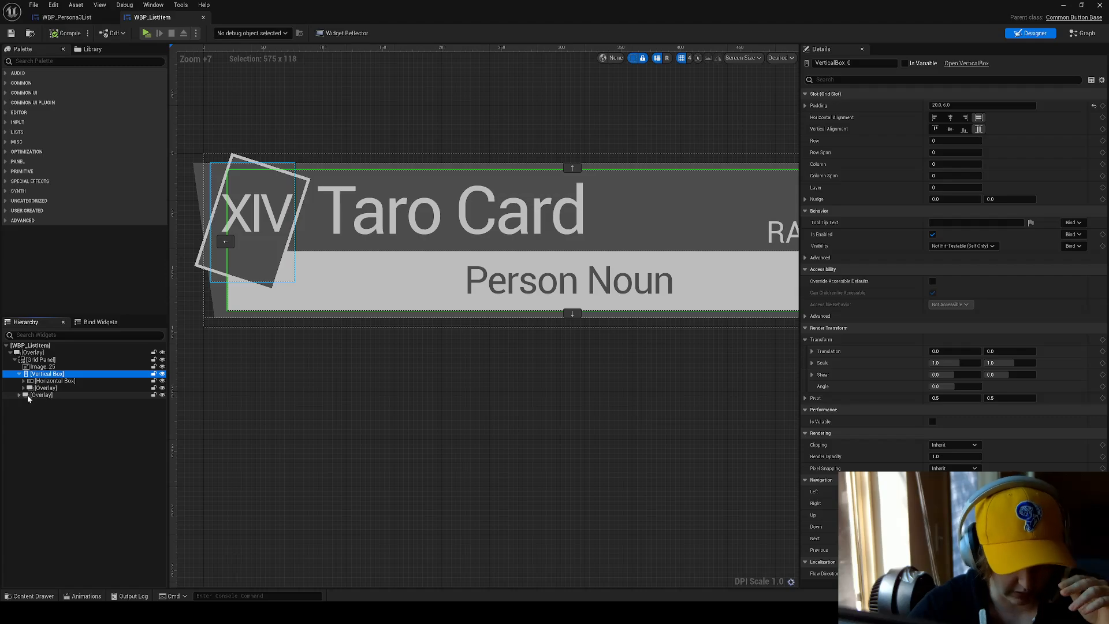
# Hide and reshow the Horizontal Box holding the Taro Card title and rank to examine what it contributes to the layout.
pyautogui.click(99, 380)
pyautogui.click(162, 385)
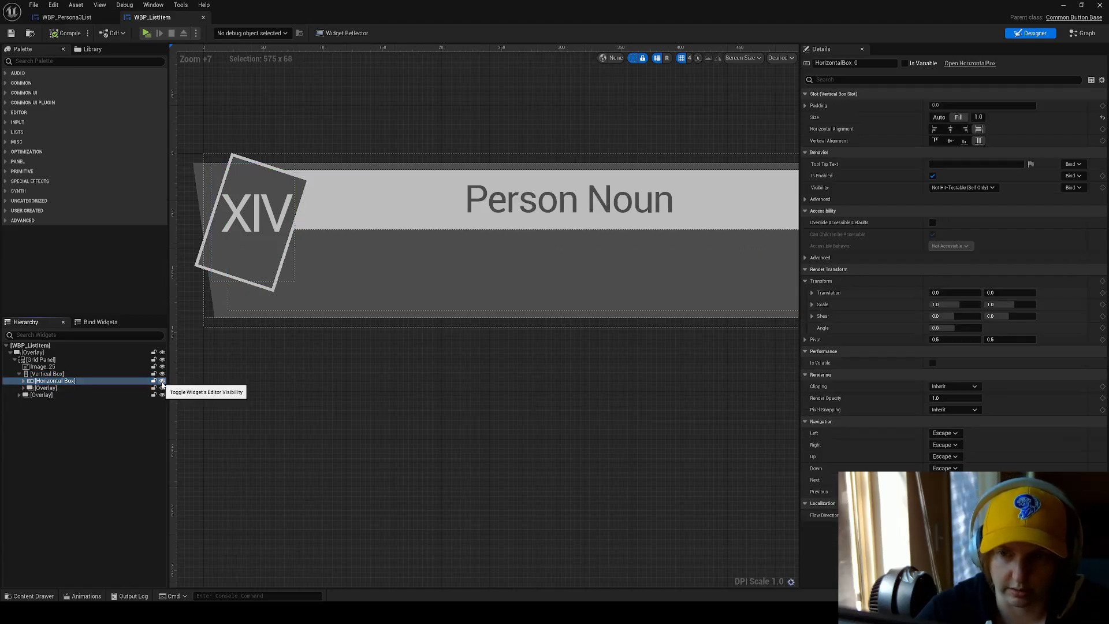
pyautogui.scroll(-3, 314, 354)
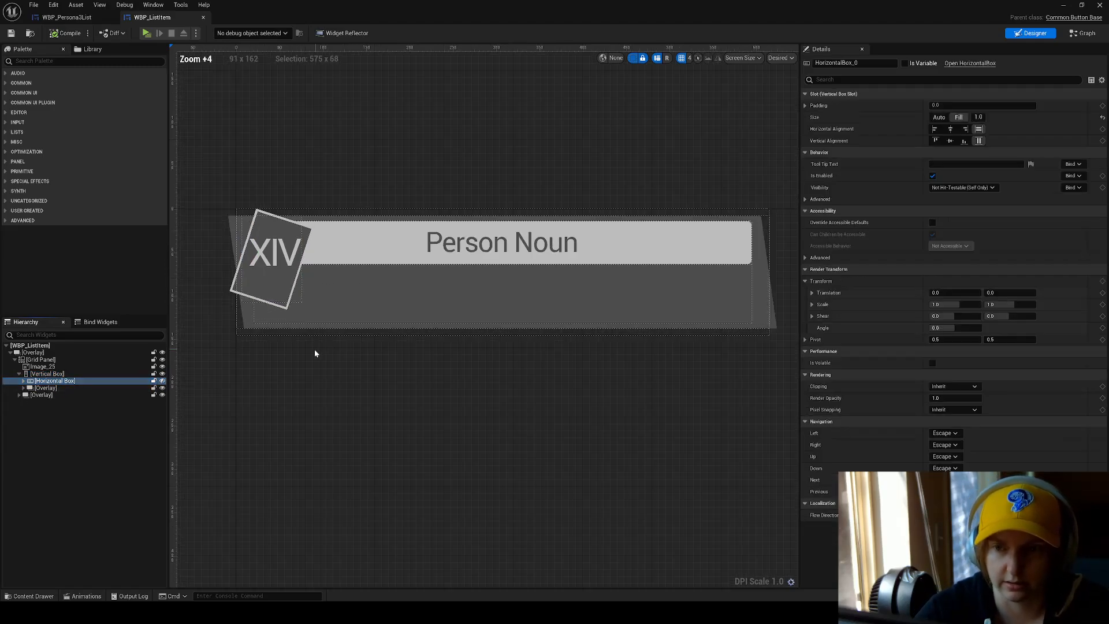
pyautogui.click(163, 380)
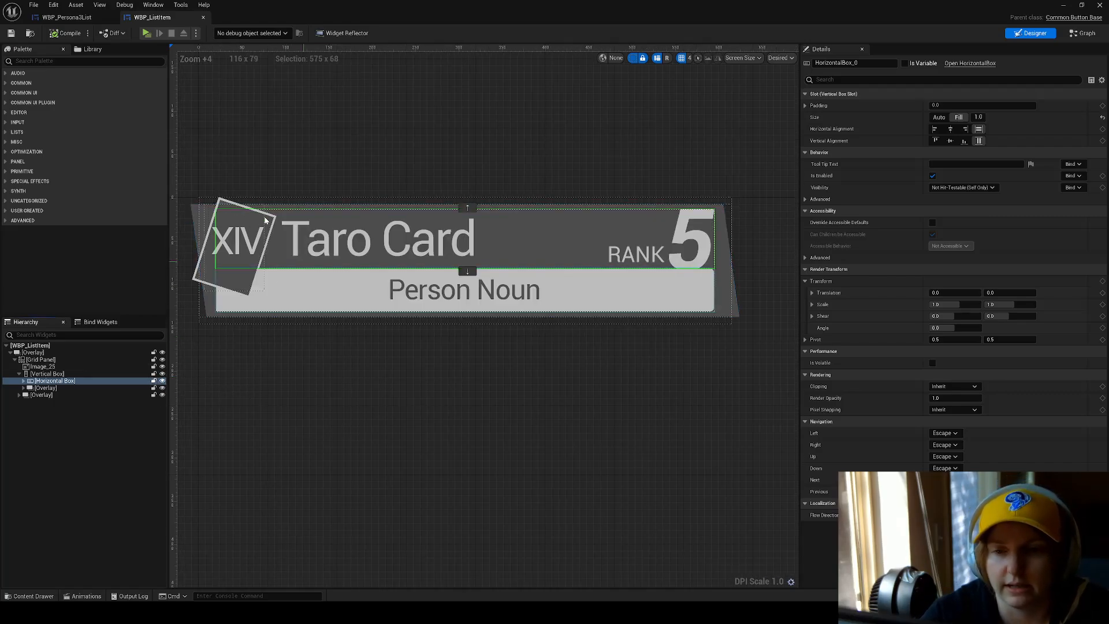
pyautogui.click(162, 381)
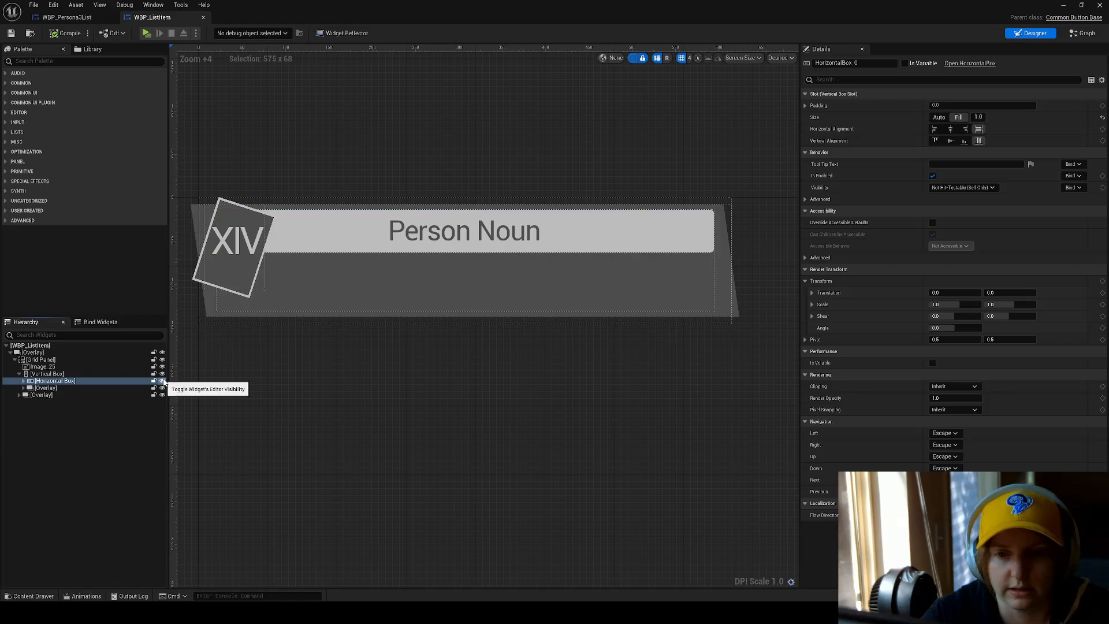
pyautogui.click(162, 381)
# Hide and reshow the Person Noun Overlay repeatedly, then inspect the Vertical Box that contains it.
pyautogui.click(158, 388)
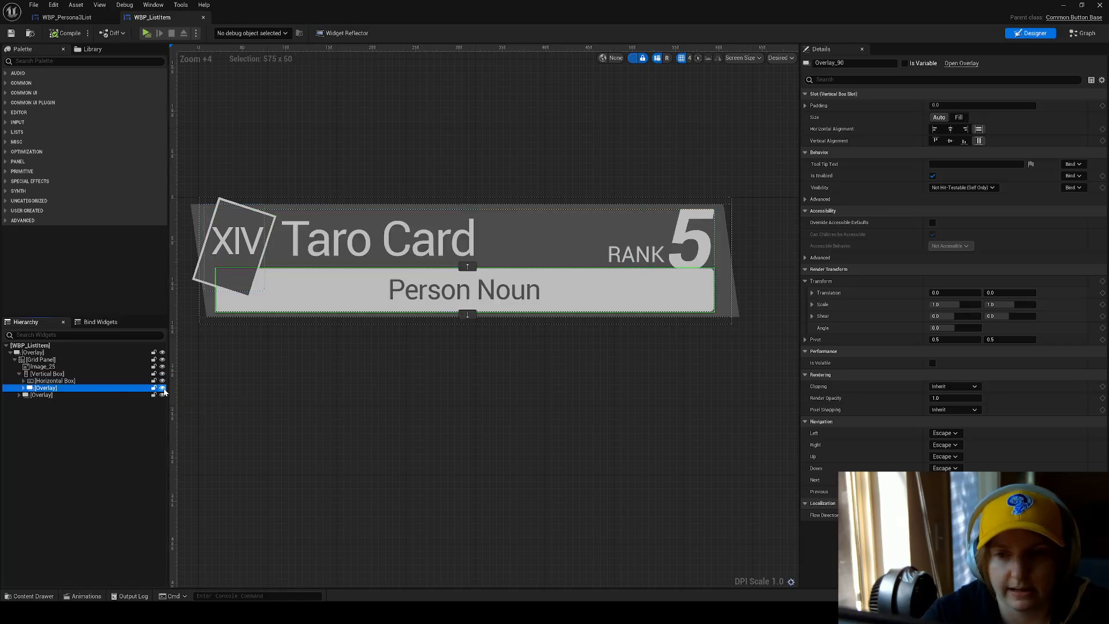
pyautogui.click(163, 387)
pyautogui.click(163, 387)
pyautogui.click(162, 388)
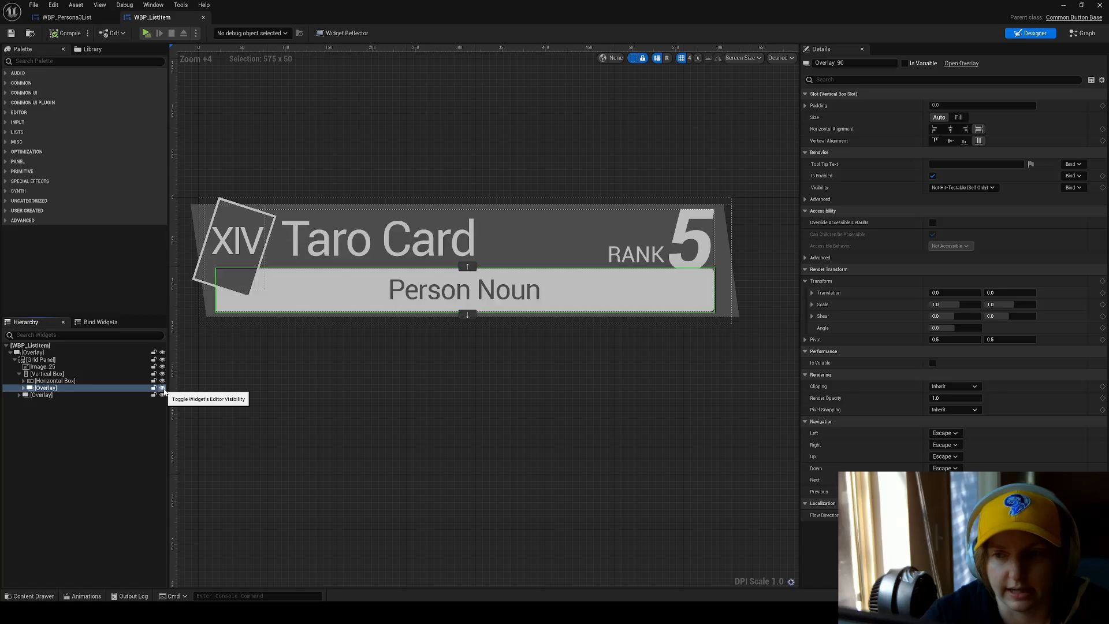
pyautogui.click(162, 388)
pyautogui.click(162, 388)
pyautogui.click(162, 388)
pyautogui.click(162, 388)
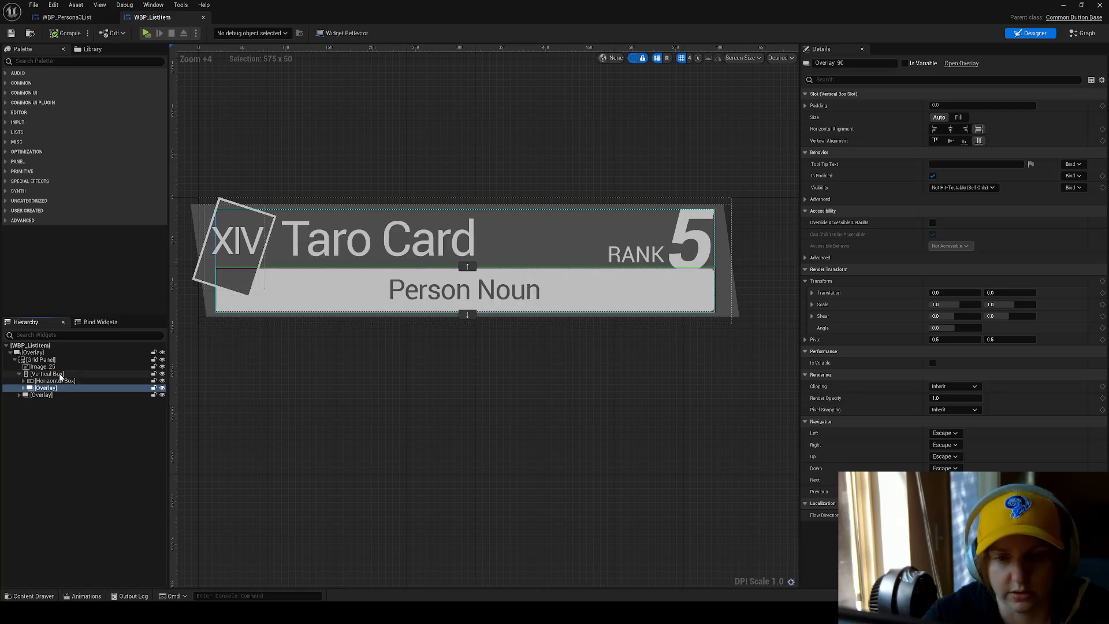
pyautogui.click(48, 374)
pyautogui.click(55, 381)
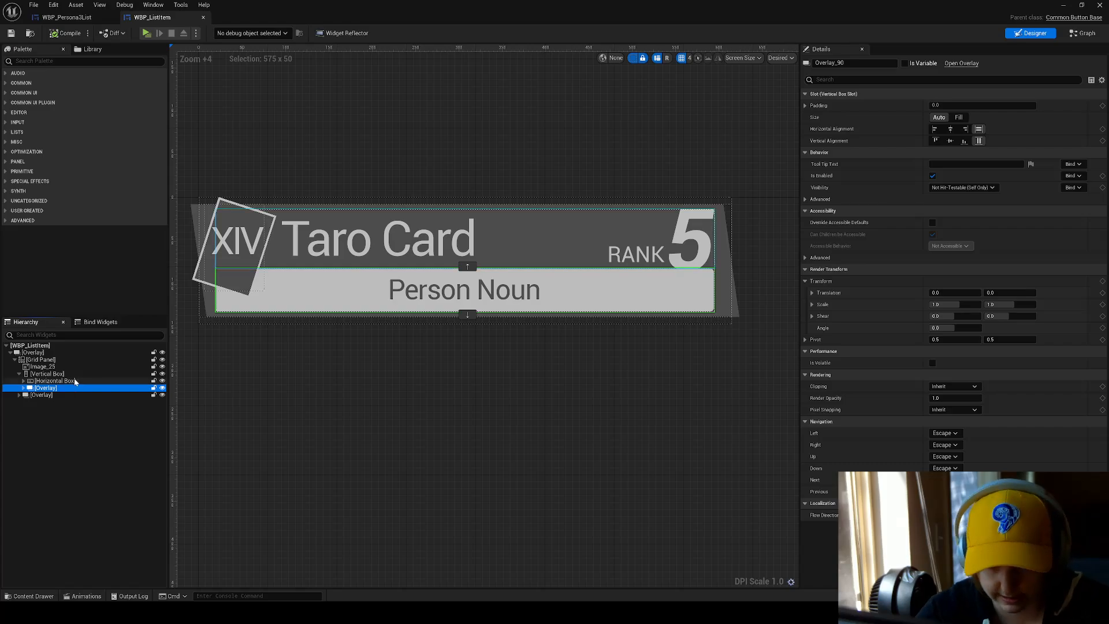
pyautogui.click(75, 373)
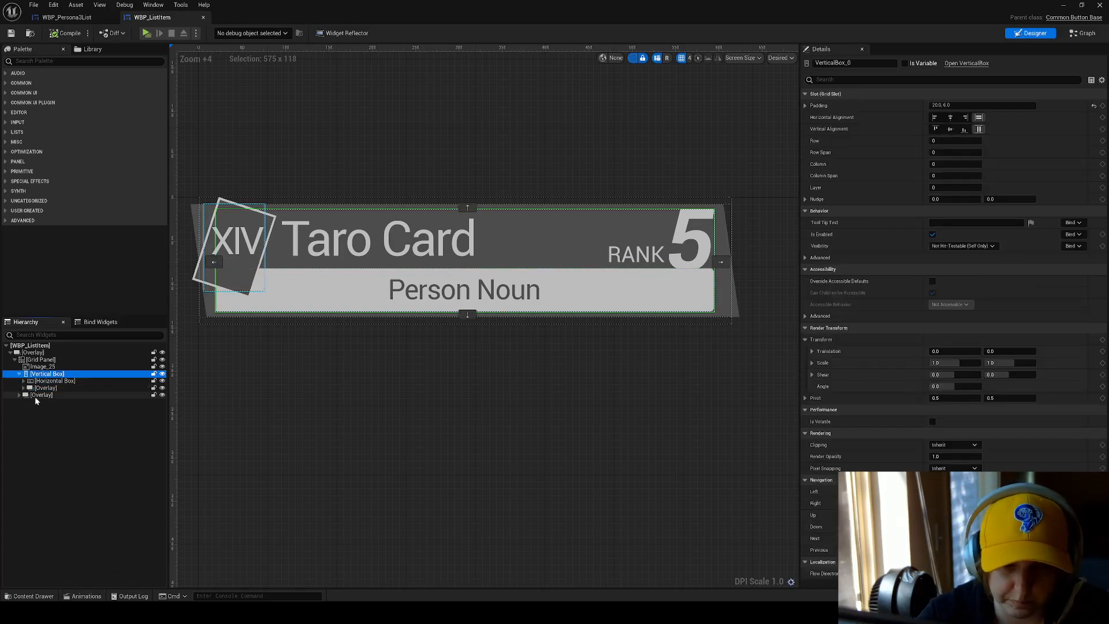
# Expand the XIV Overlay and toggle its designer visibility to examine the tilted card emblem against the rest of the item.
pyautogui.click(69, 395)
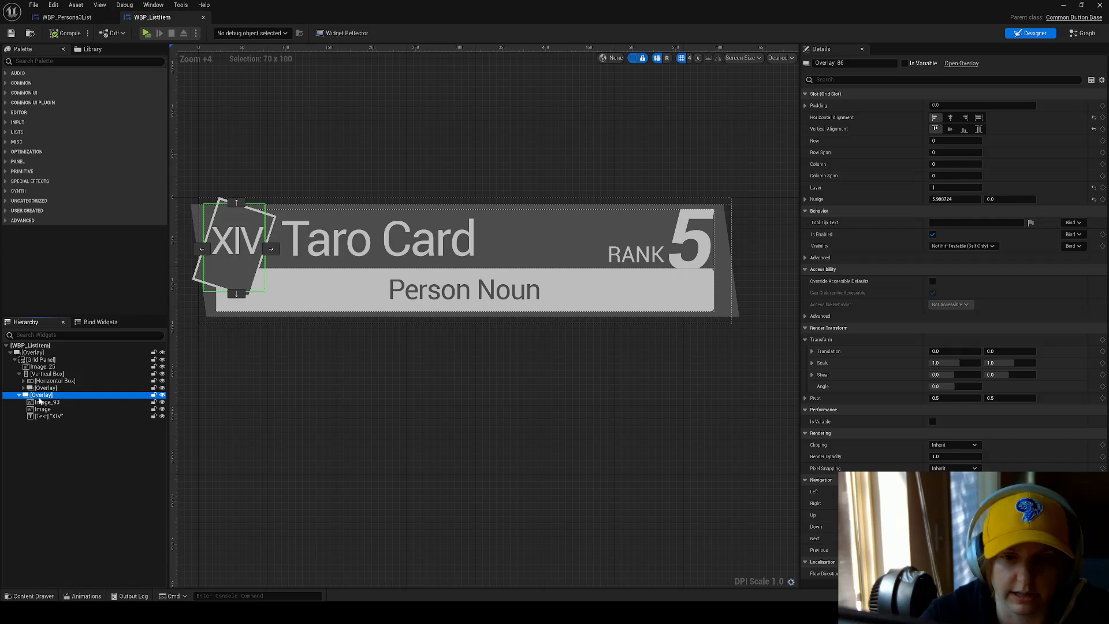
pyautogui.click(162, 395)
pyautogui.click(162, 395)
pyautogui.click(163, 395)
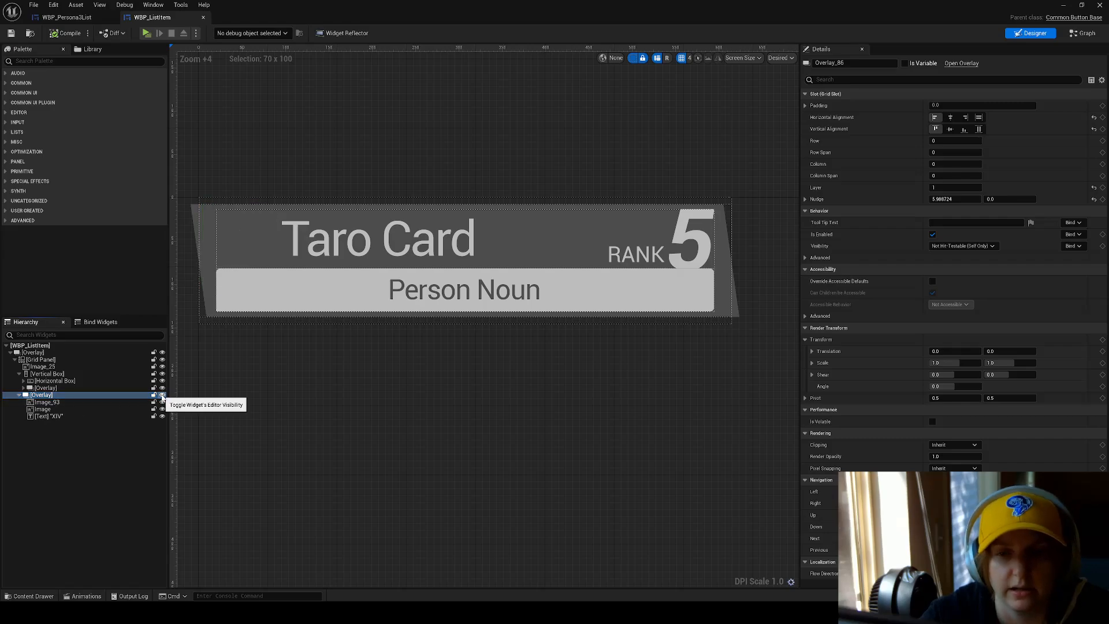
pyautogui.click(163, 395)
pyautogui.click(224, 220)
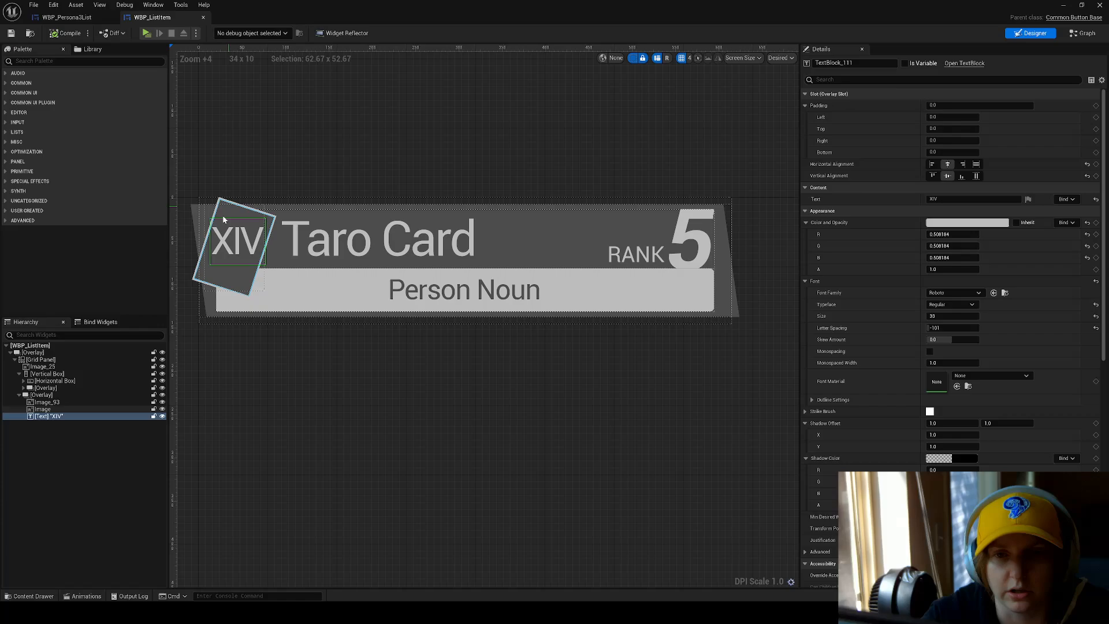
pyautogui.click(163, 395)
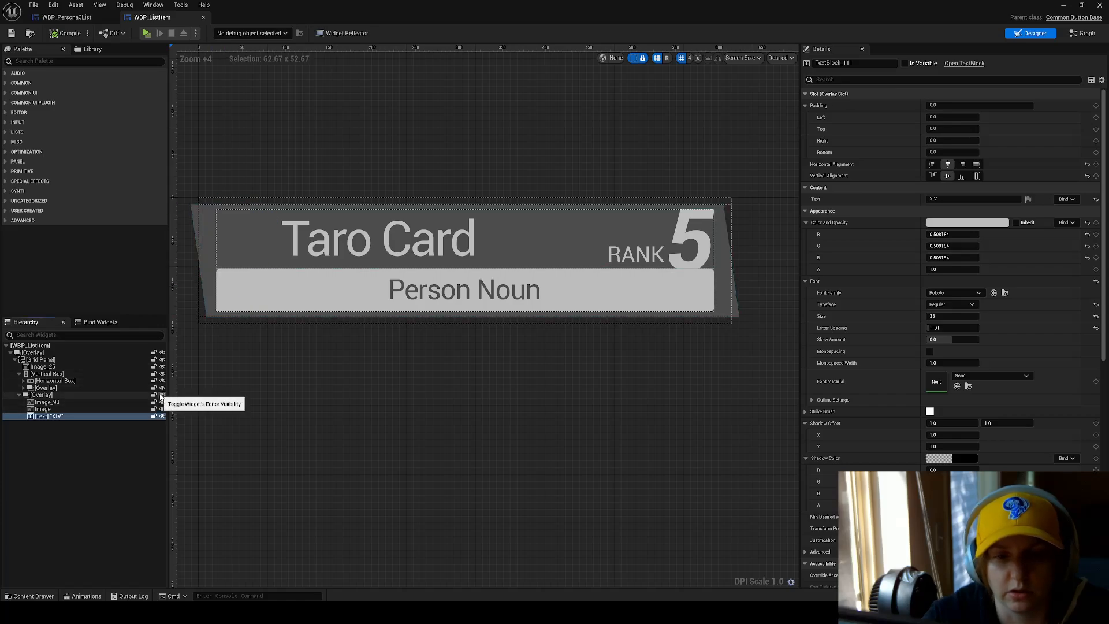
pyautogui.click(162, 395)
pyautogui.click(127, 394)
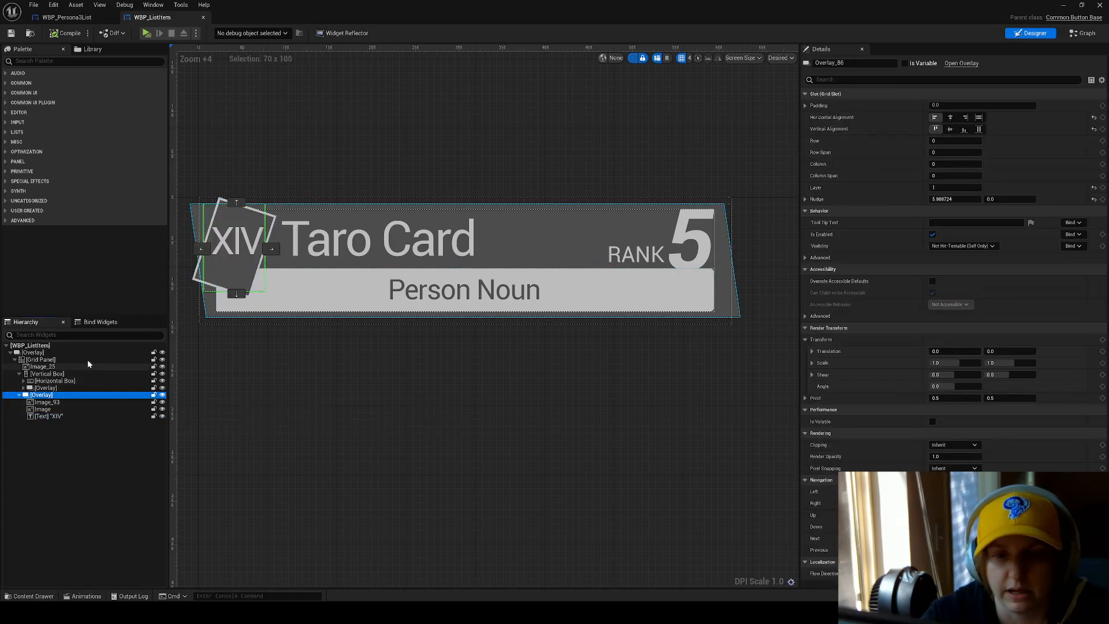
# Inspect the Grid Panel, then try resetting the XIV Overlay's grid Layer and set it back to 1.
pyautogui.click(113, 359)
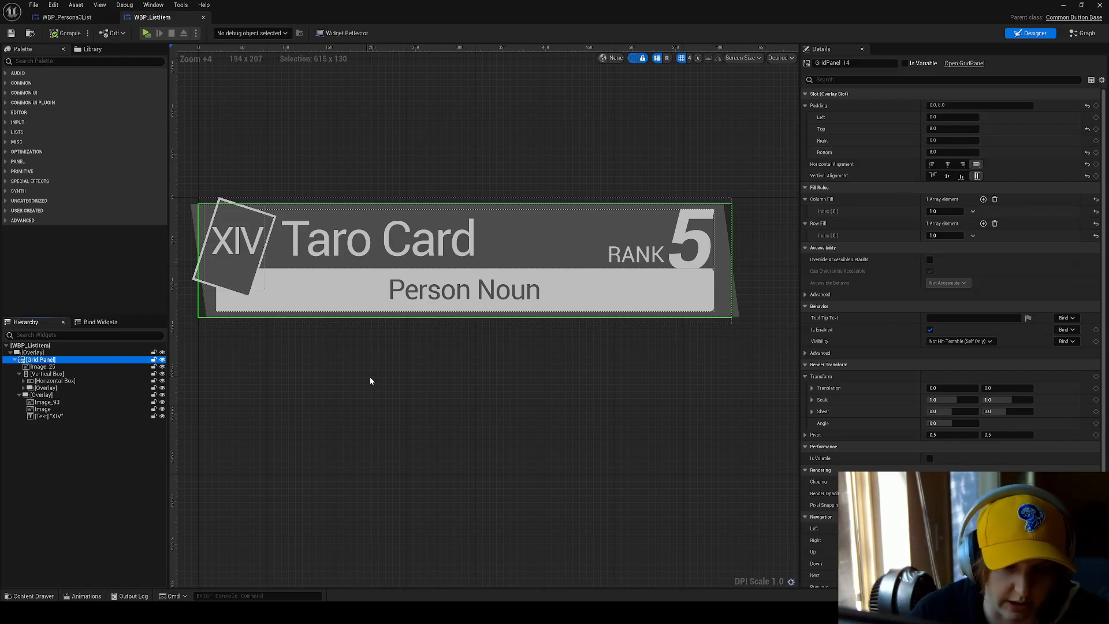
pyautogui.click(59, 395)
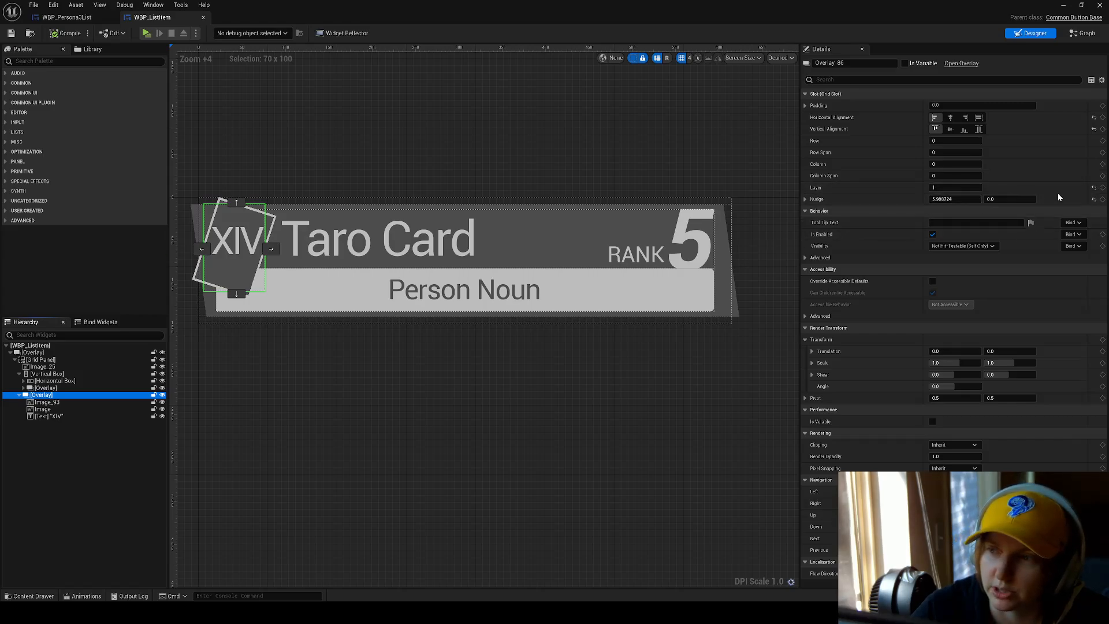
pyautogui.click(1093, 189)
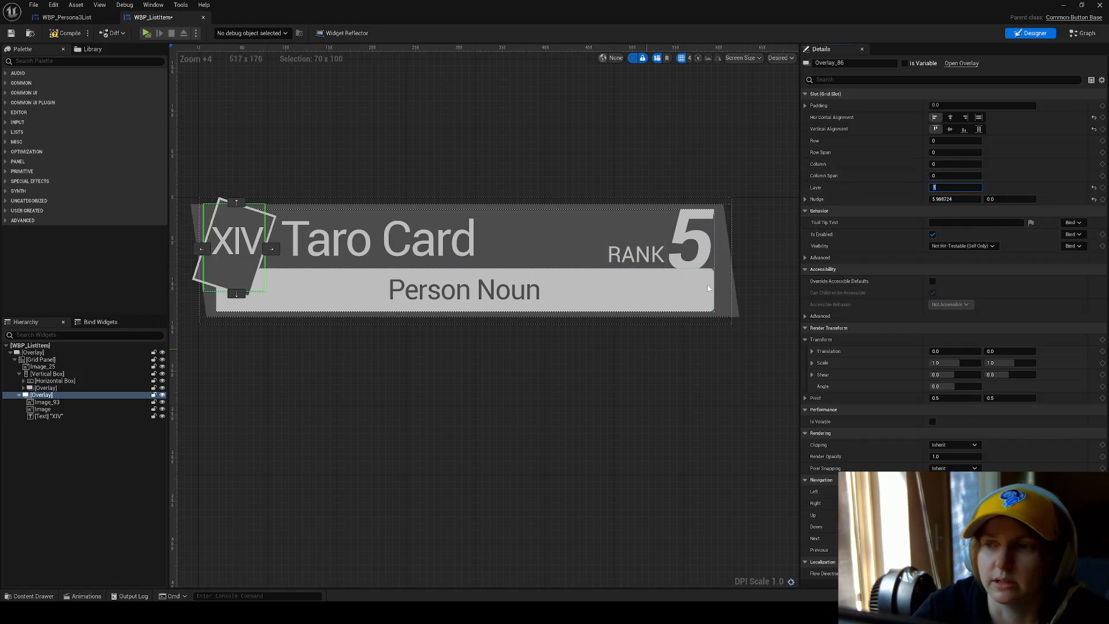
pyautogui.click(569, 389)
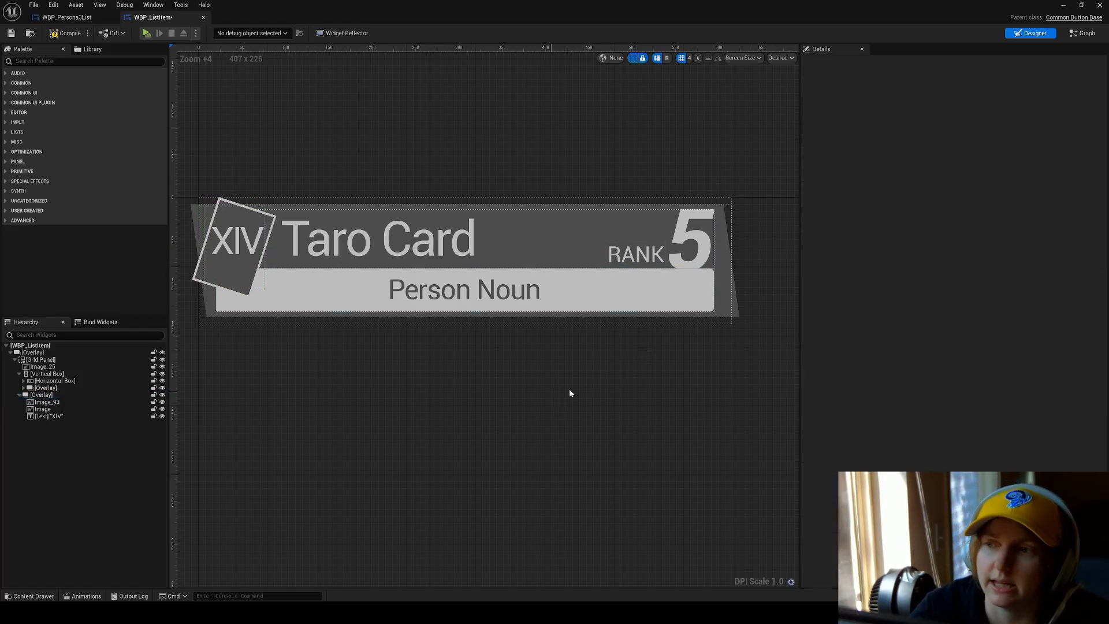
# Examine the XIV text, Grid Panel, XIV Overlay and Image_93, then the Horizontal Box behind the card's title row.
pyautogui.click(247, 240)
pyautogui.click(41, 395)
pyautogui.click(52, 361)
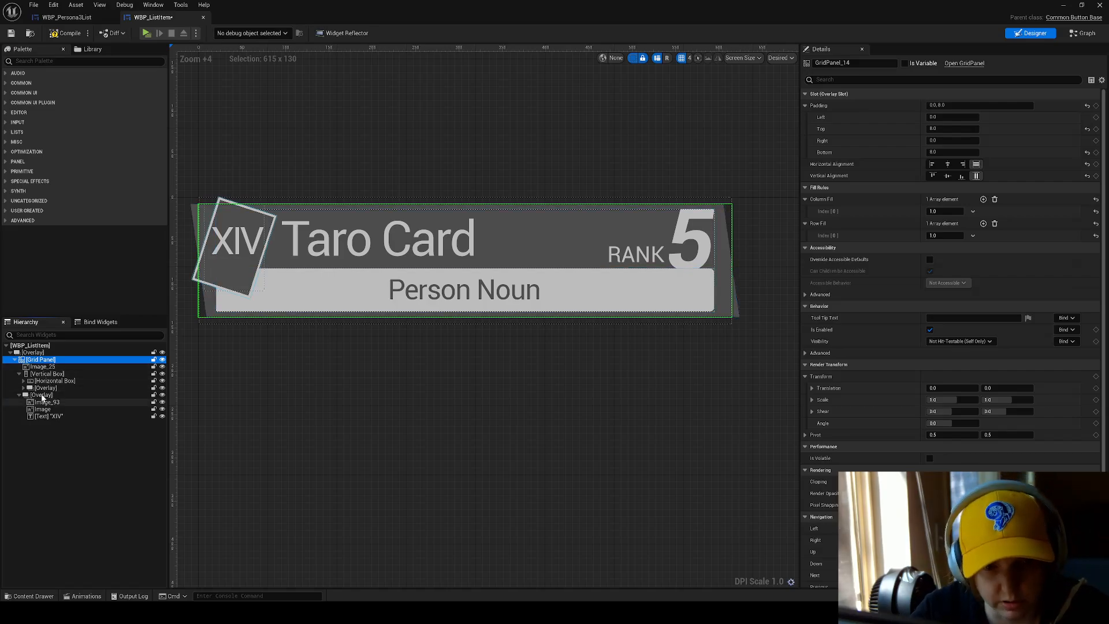
pyautogui.click(41, 395)
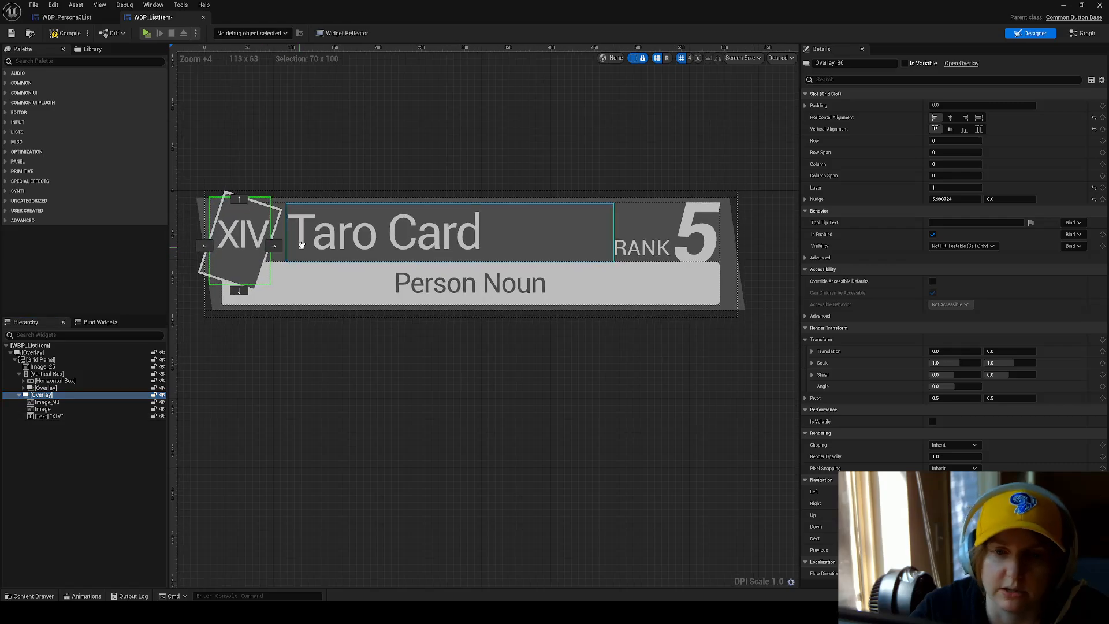
pyautogui.click(56, 402)
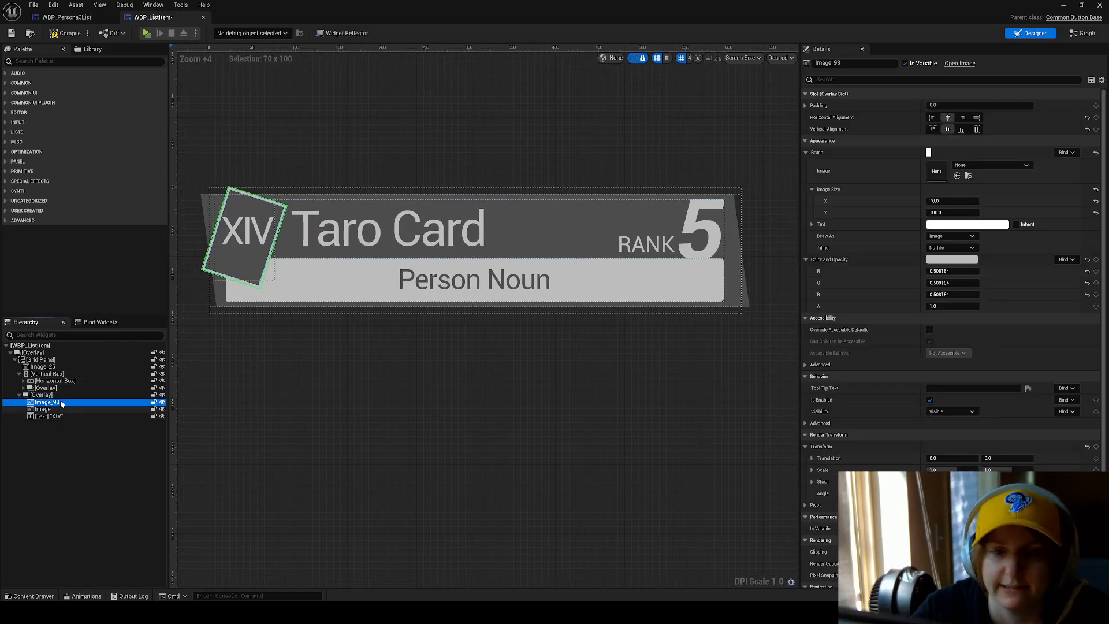
pyautogui.click(40, 381)
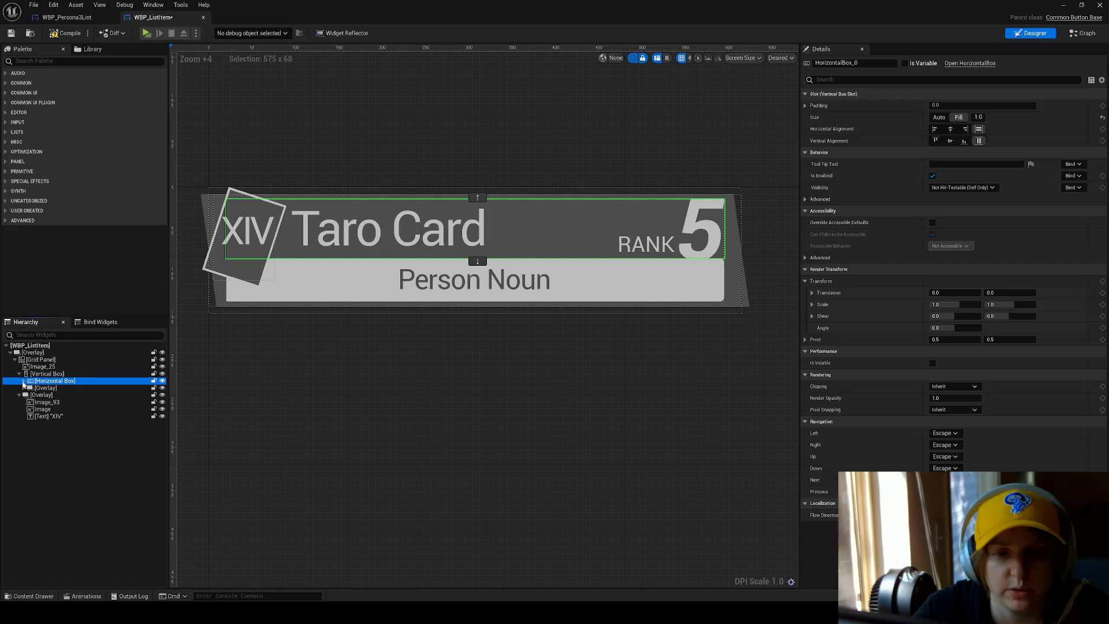
# Expand the title row's Horizontal Box and toggle its first Spacer's designer visibility to examine how it offsets the Taro Card text.
pyautogui.click(23, 381)
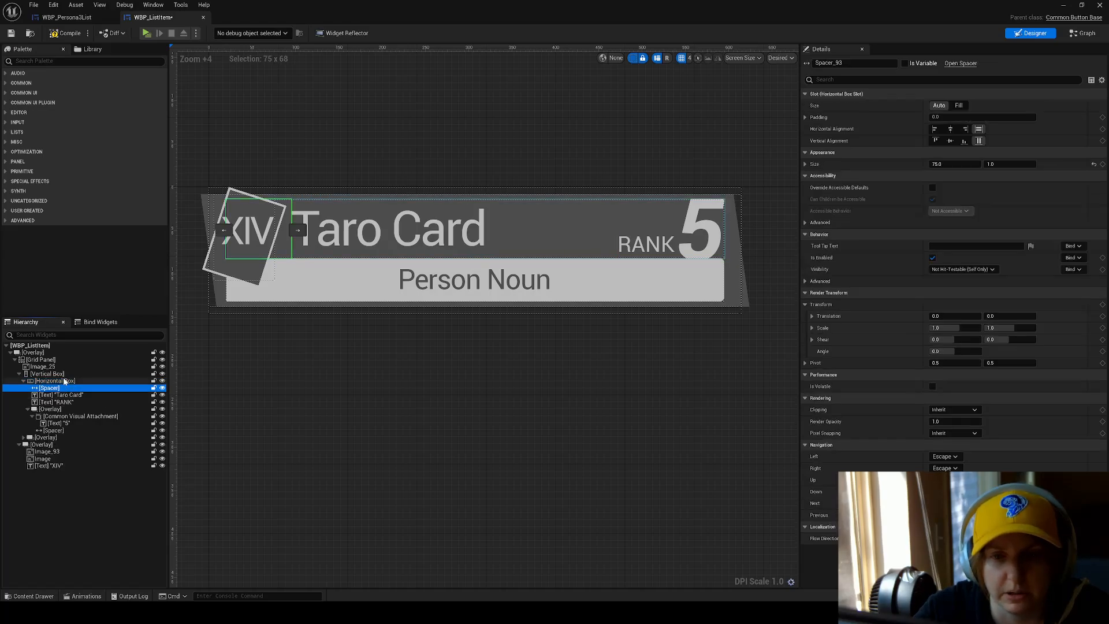
pyautogui.click(57, 388)
pyautogui.scroll(6, 235, 228)
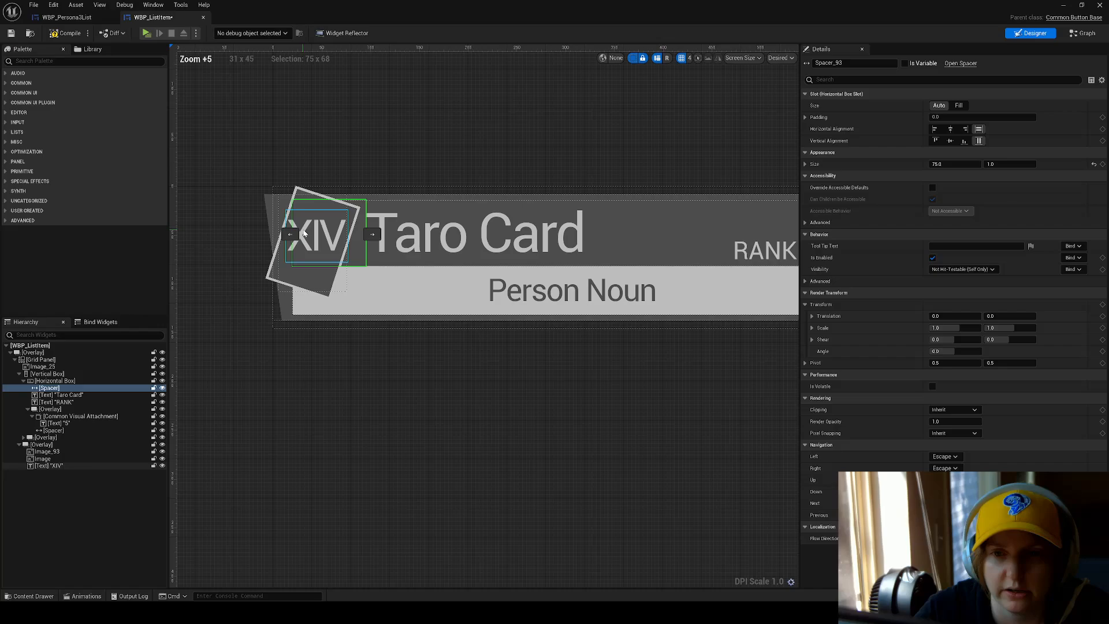
pyautogui.scroll(-1, 423, 238)
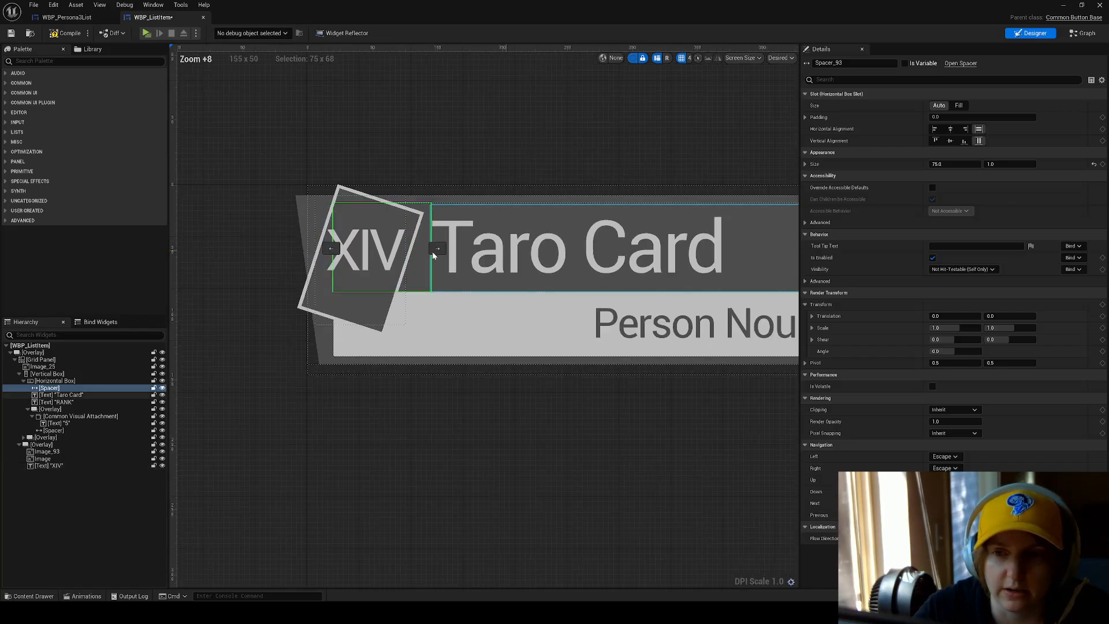
pyautogui.scroll(-1, 315, 228)
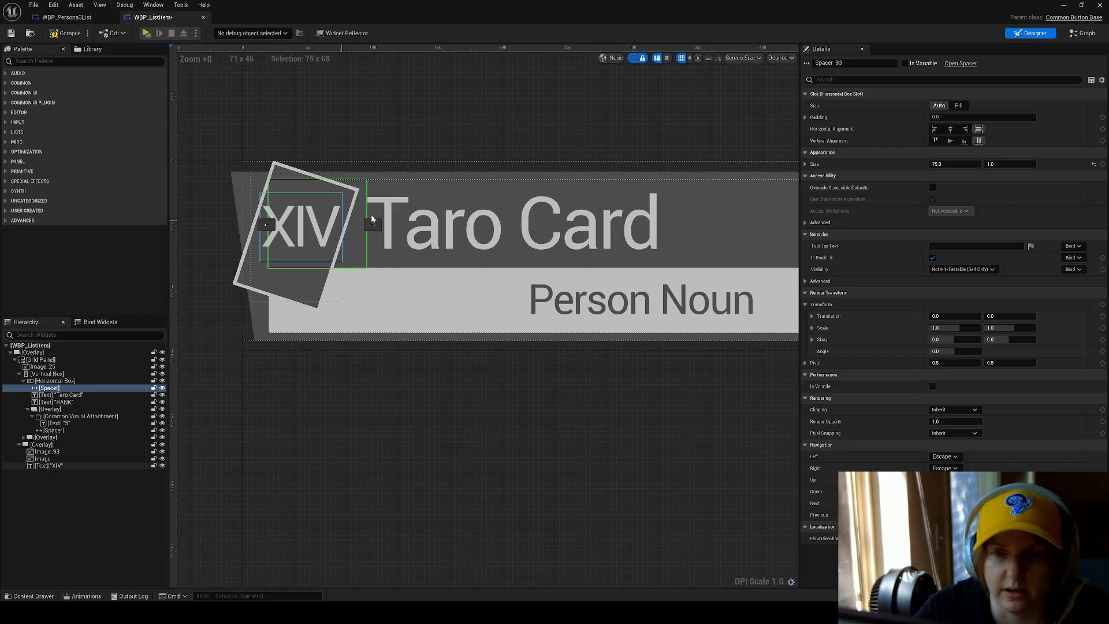
pyautogui.click(162, 388)
pyautogui.click(161, 388)
pyautogui.click(162, 388)
pyautogui.click(162, 388)
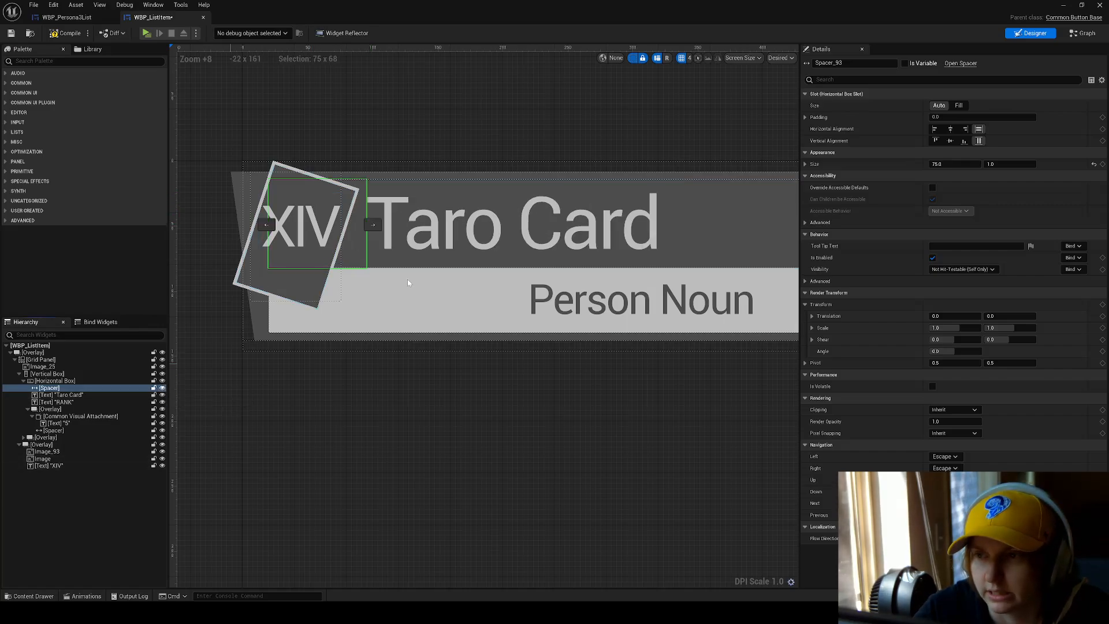
pyautogui.scroll(-4, 407, 279)
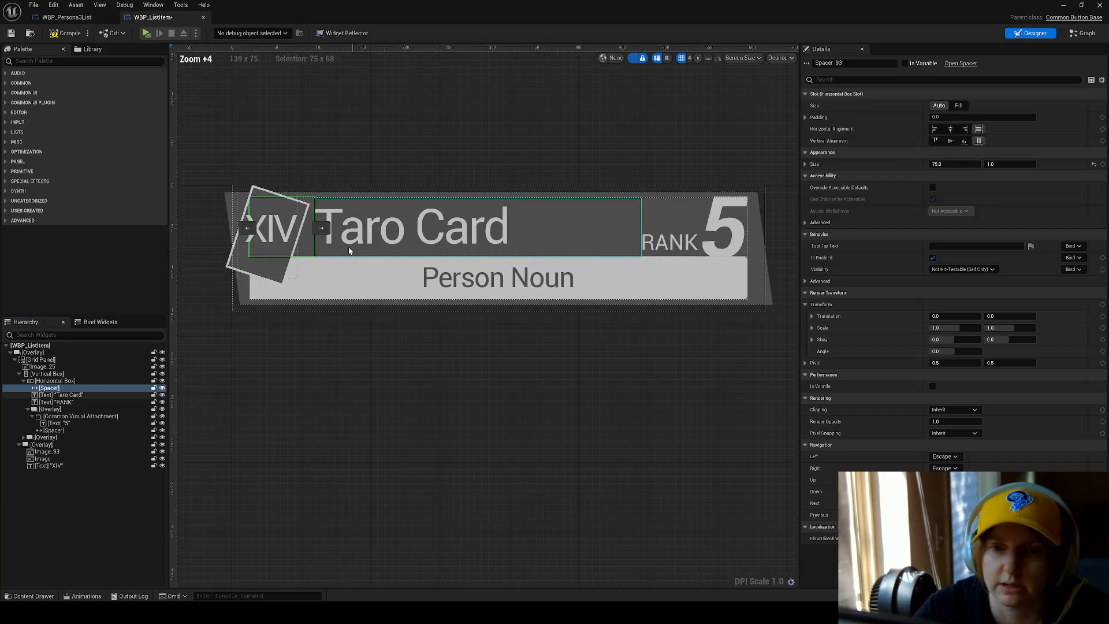
# Inspect the Taro Card, RANK and 5 text blocks in the title row, plus the Common Visual Attachment wrapping the number.
pyautogui.click(378, 233)
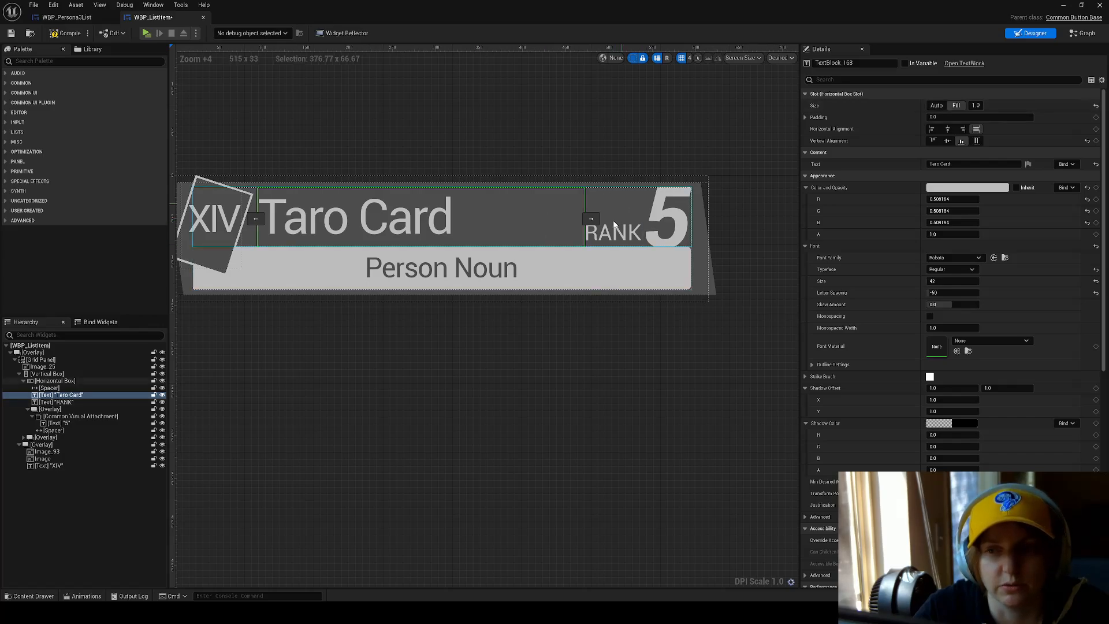
pyautogui.click(75, 400)
pyautogui.moveTo(604, 235); pyautogui.dragTo(517, 226, button='right')
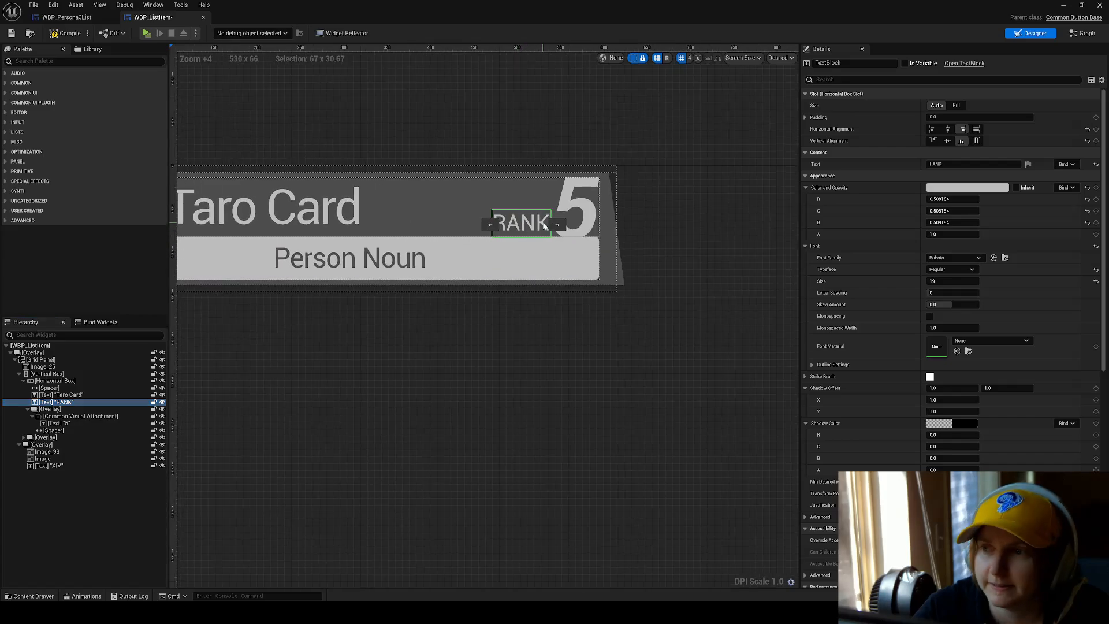
pyautogui.click(582, 212)
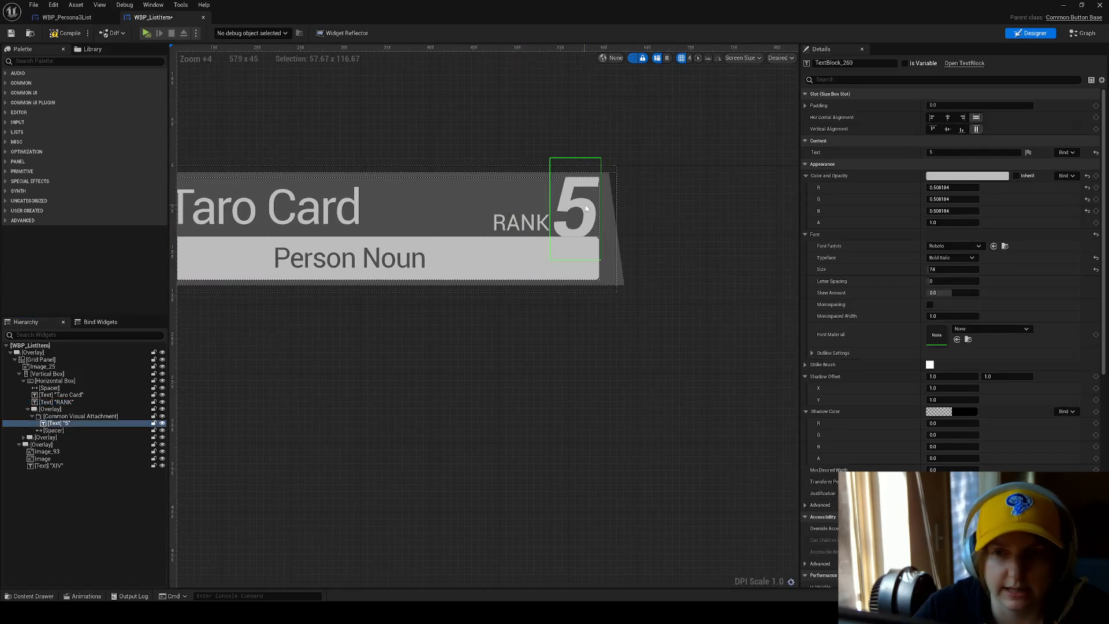
pyautogui.click(81, 416)
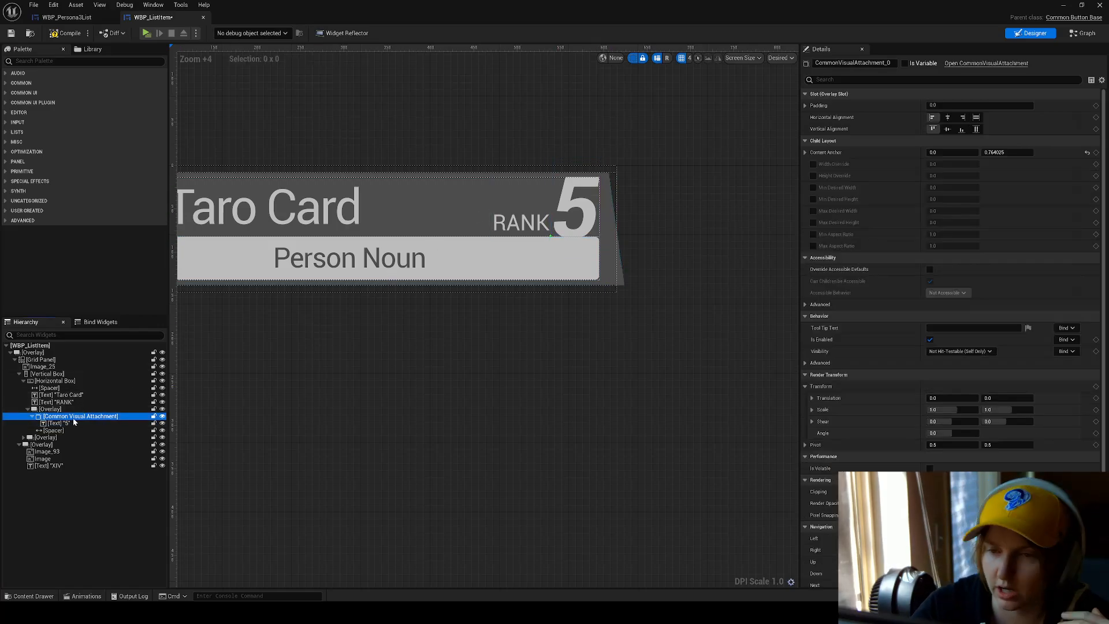
pyautogui.click(558, 230)
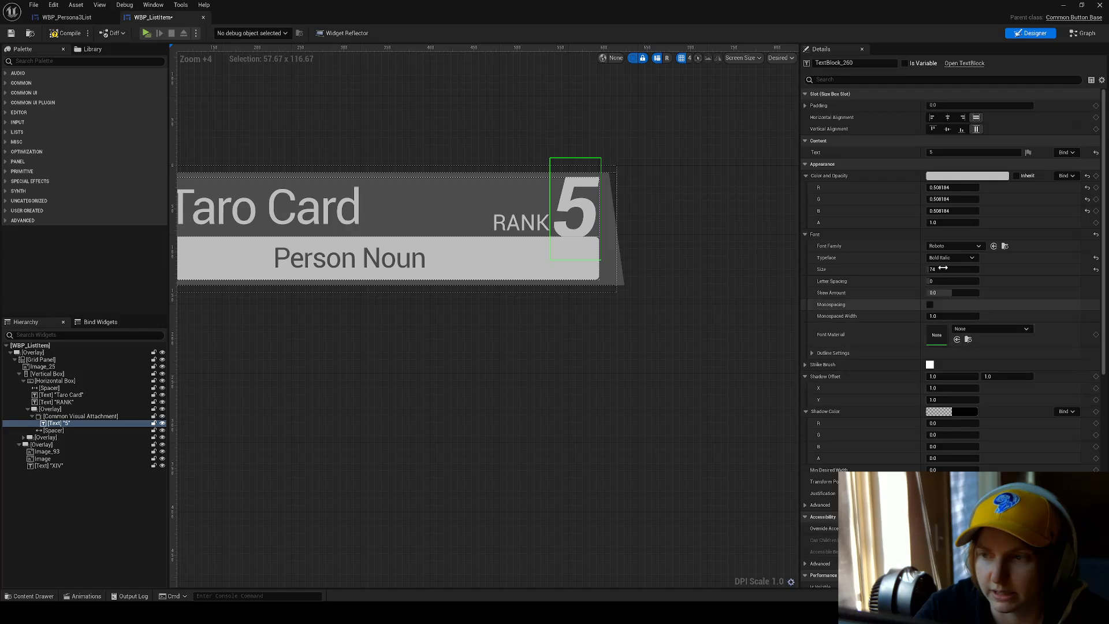
# Try the 5 text directly inside the title row's Horizontal Box, and put it back inside the Common Visual Attachment.
pyautogui.moveTo(58, 425); pyautogui.dragTo(61, 406)
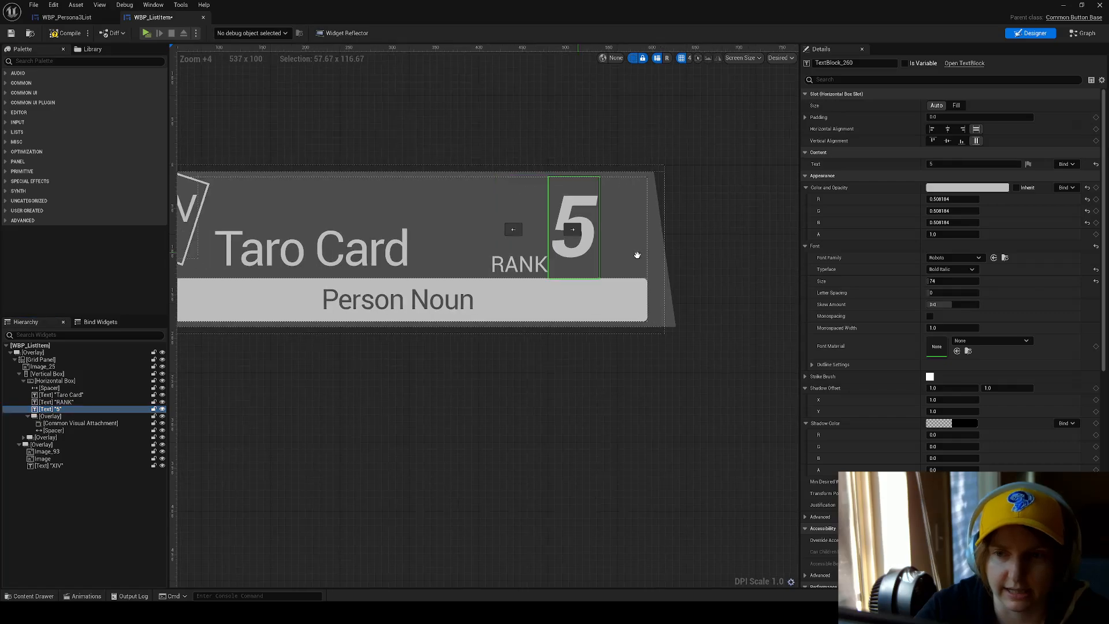
pyautogui.moveTo(637, 254); pyautogui.dragTo(721, 259, button='right')
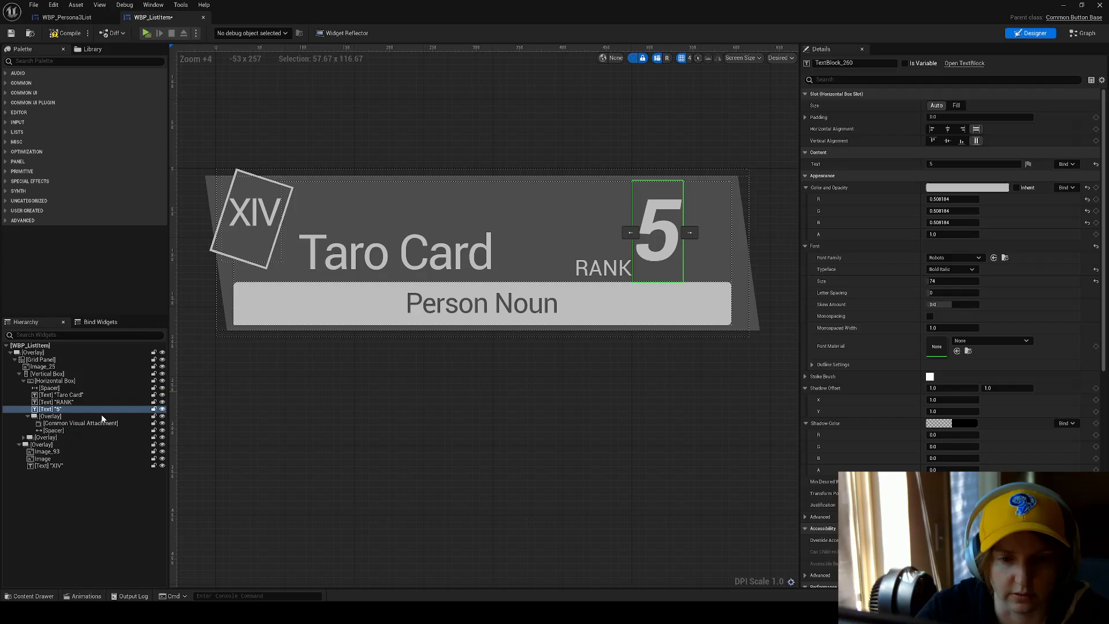
pyautogui.moveTo(51, 409)
pyautogui.mouseDown()
pyautogui.moveTo(56, 422)
pyautogui.moveTo(68, 416)
pyautogui.mouseUp()
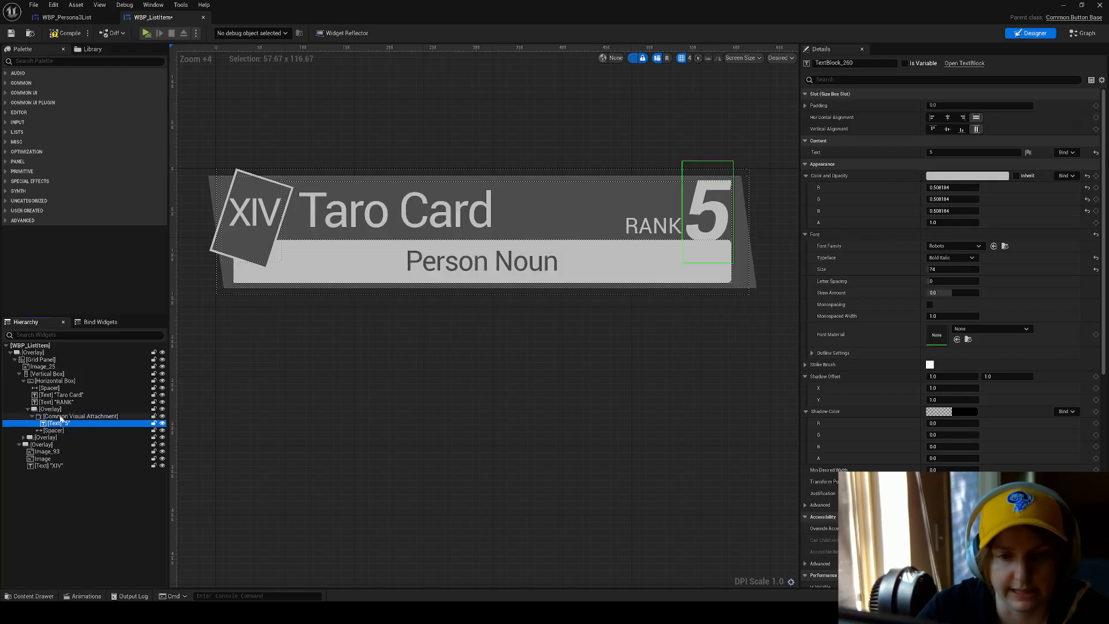
pyautogui.moveTo(525, 298); pyautogui.dragTo(410, 309, button='right')
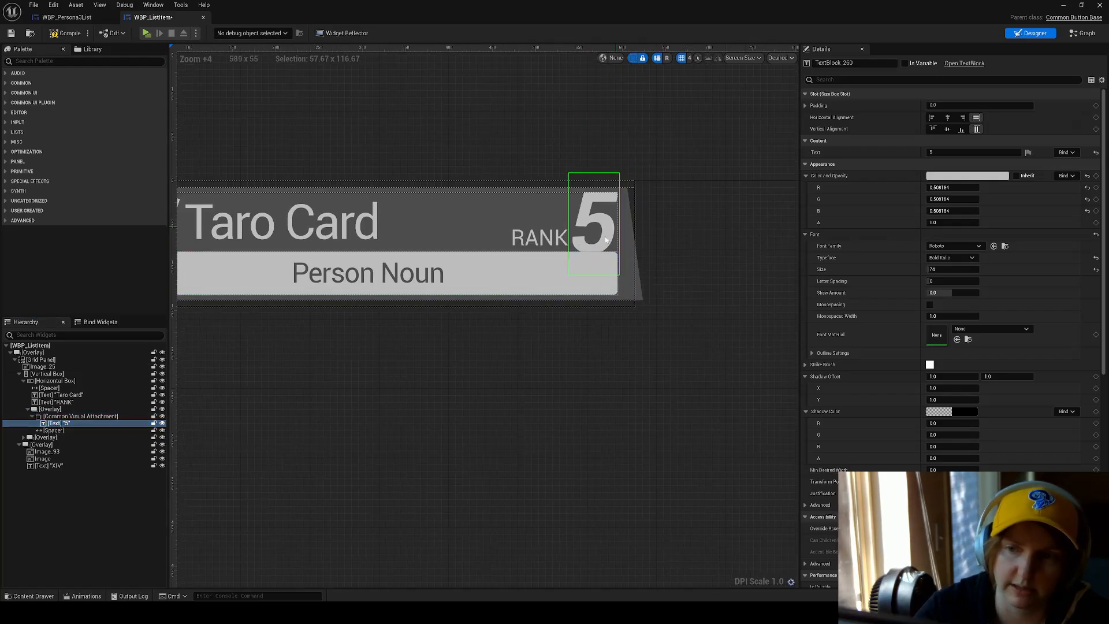
# Examine the rank number's Overlay, its Common Visual Attachment and the 5 text's bounds and font settings.
pyautogui.click(51, 409)
pyautogui.click(81, 416)
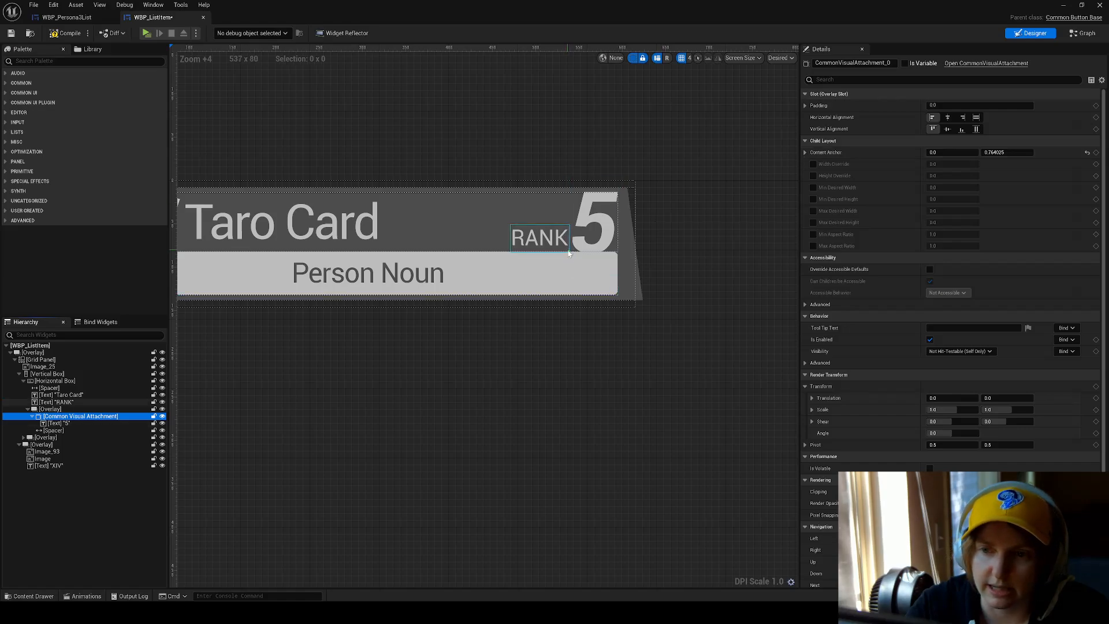
pyautogui.click(595, 231)
pyautogui.scroll(11, 607, 228)
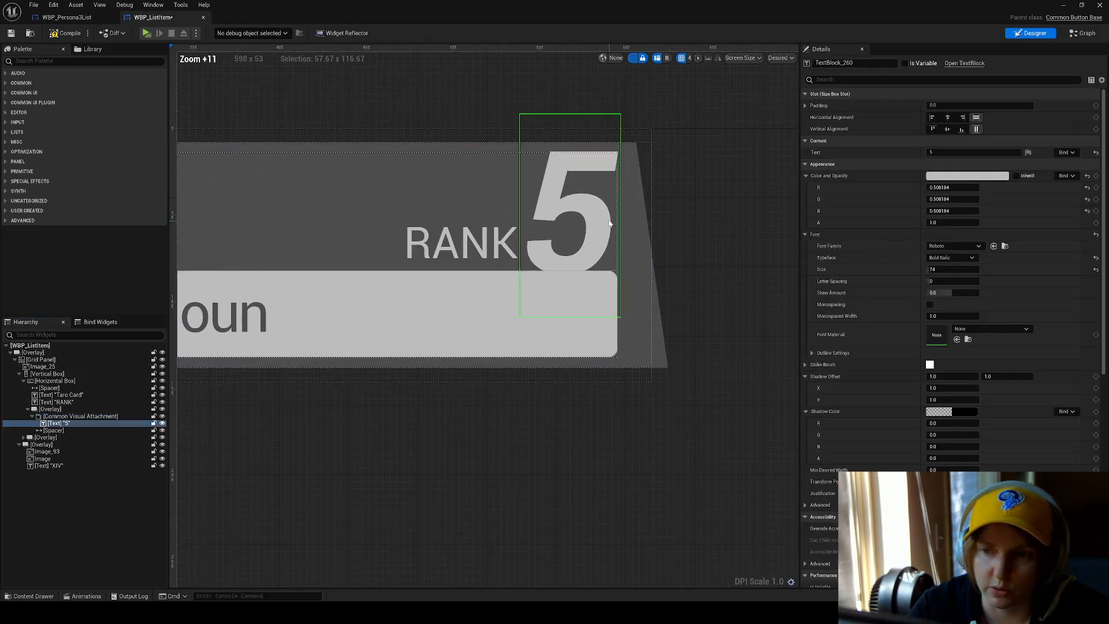
pyautogui.scroll(-9, 555, 161)
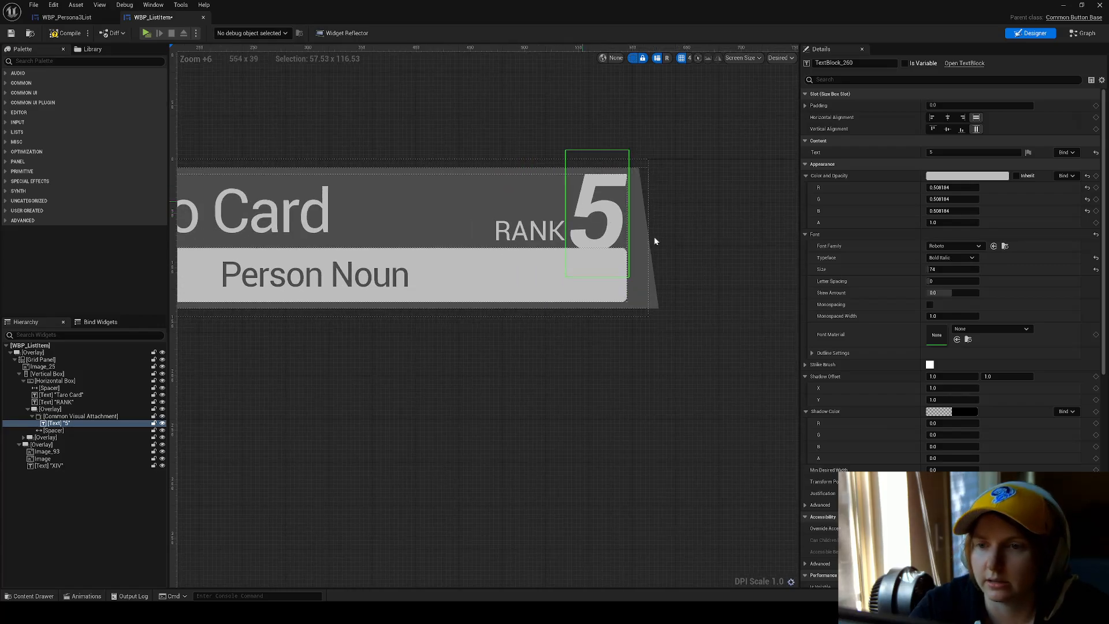
pyautogui.scroll(-2, 959, 358)
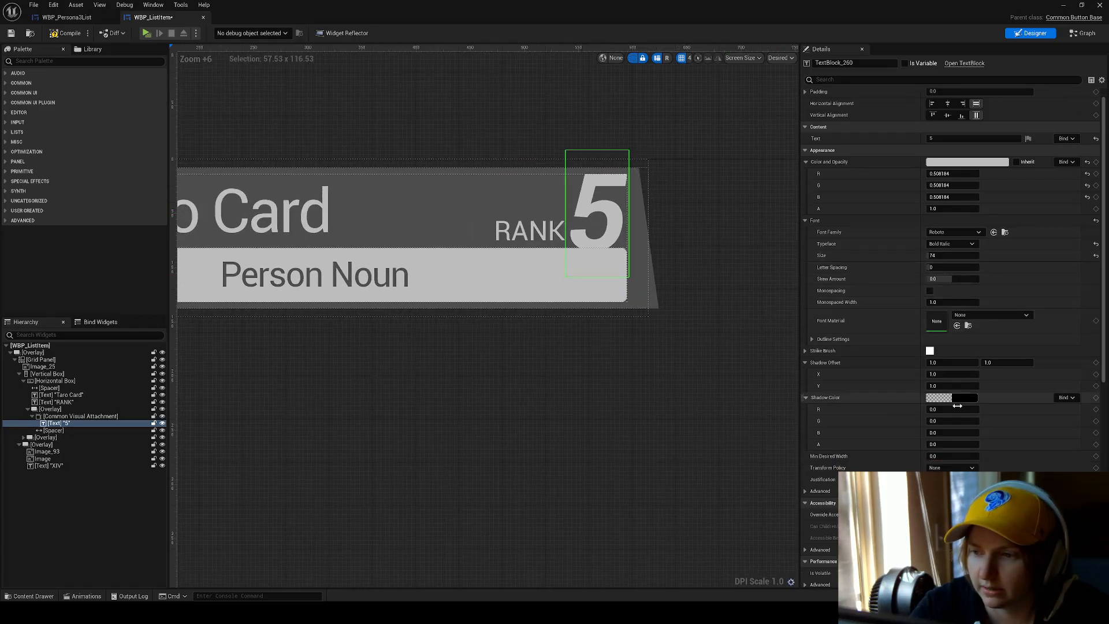
pyautogui.scroll(2, 956, 411)
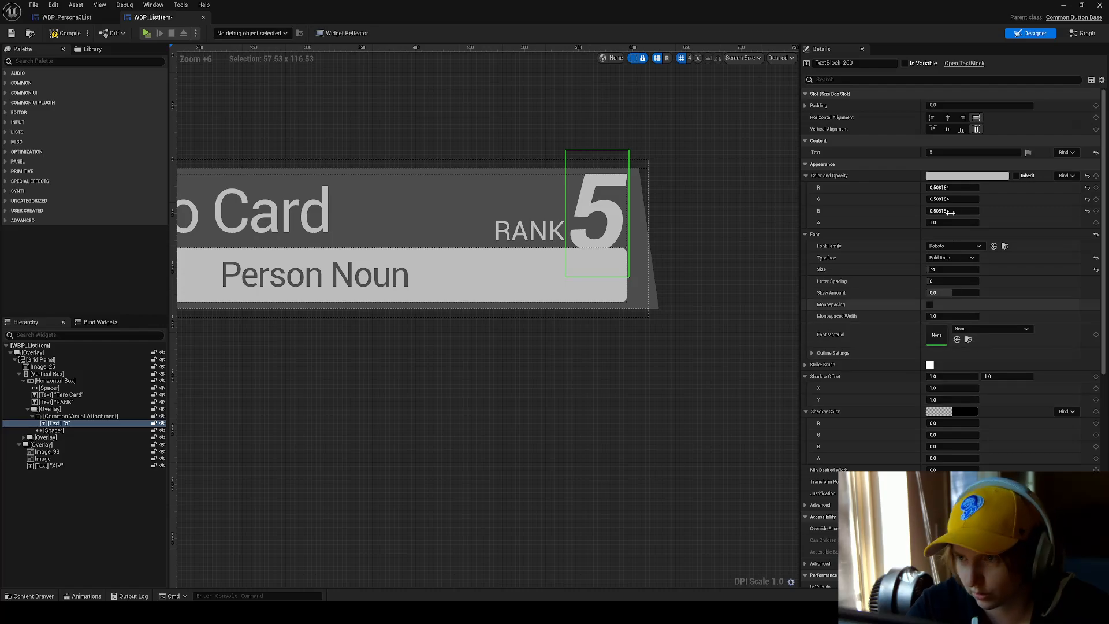
# Test the rank number's text with 9 and 95, and restore it to 5.
pyautogui.click(949, 152)
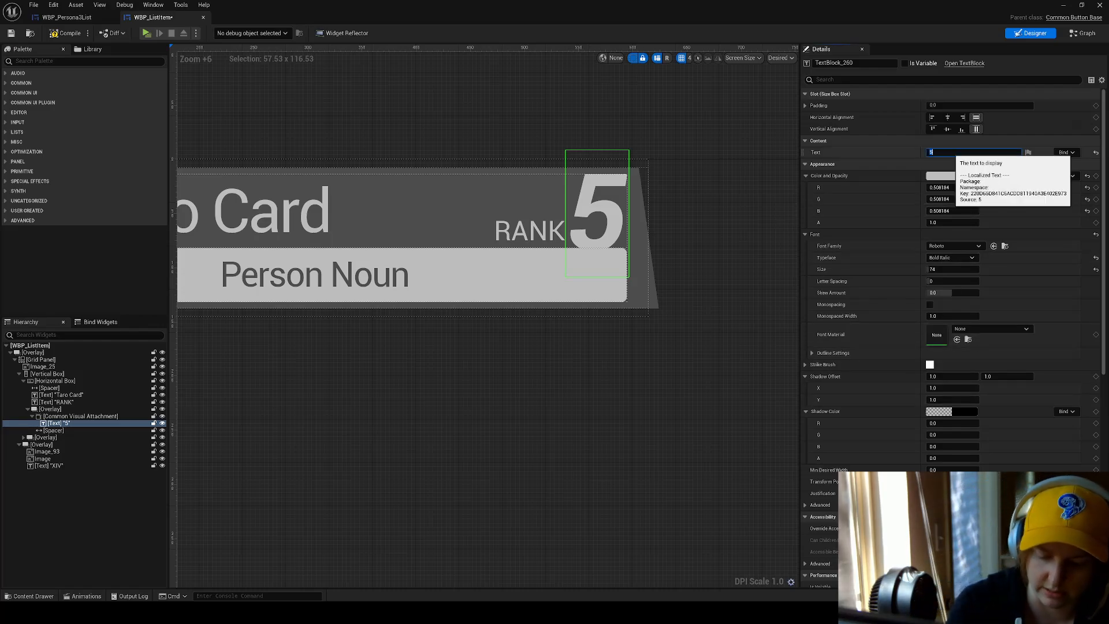
pyautogui.write('9')
pyautogui.press('Return')
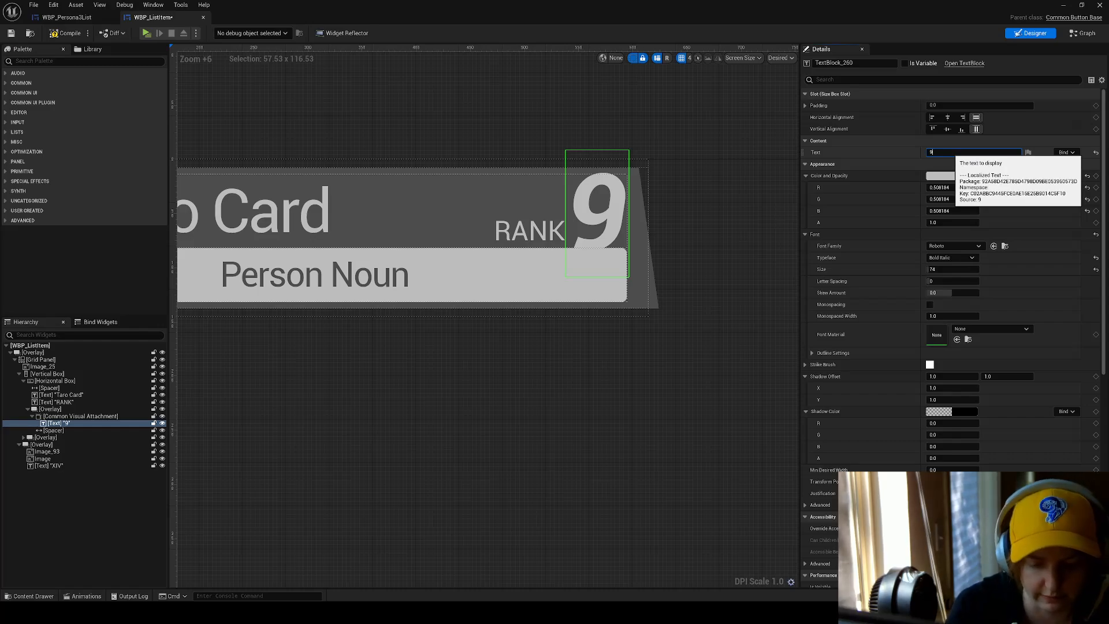
pyautogui.write('5')
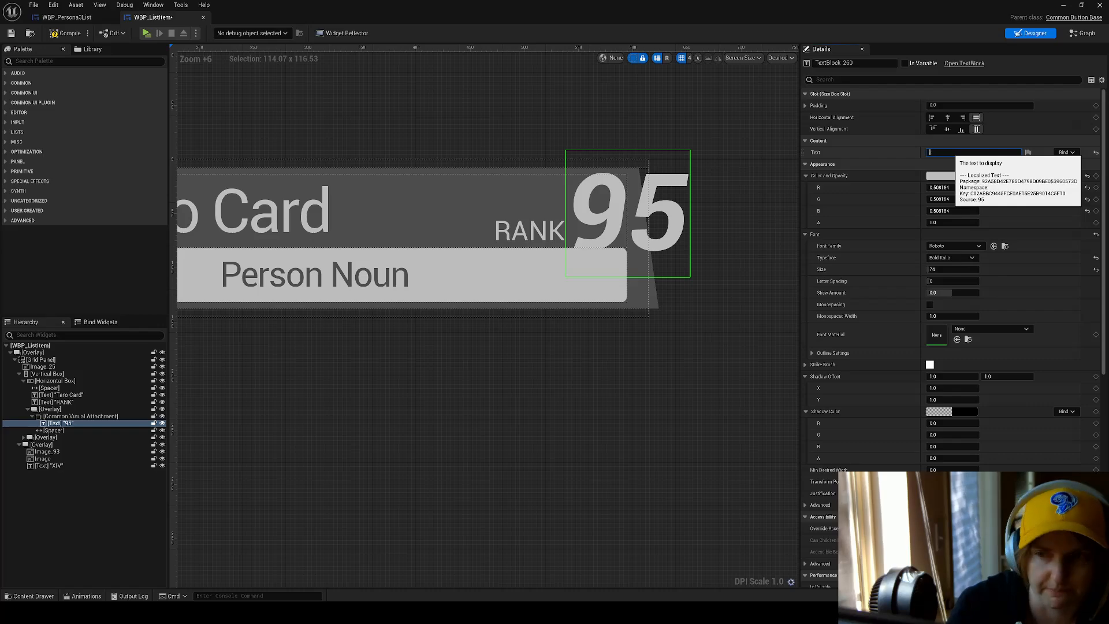
pyautogui.write('5')
pyautogui.press('Return')
# Inspect Image_180 behind the Person Noun text and its extent across the card.
pyautogui.click(646, 285)
pyautogui.moveTo(692, 293); pyautogui.dragTo(776, 308, button='right')
pyautogui.moveTo(358, 289); pyautogui.dragTo(514, 284, button='right')
pyautogui.click(406, 277)
pyautogui.moveTo(398, 271); pyautogui.dragTo(342, 258, button='right')
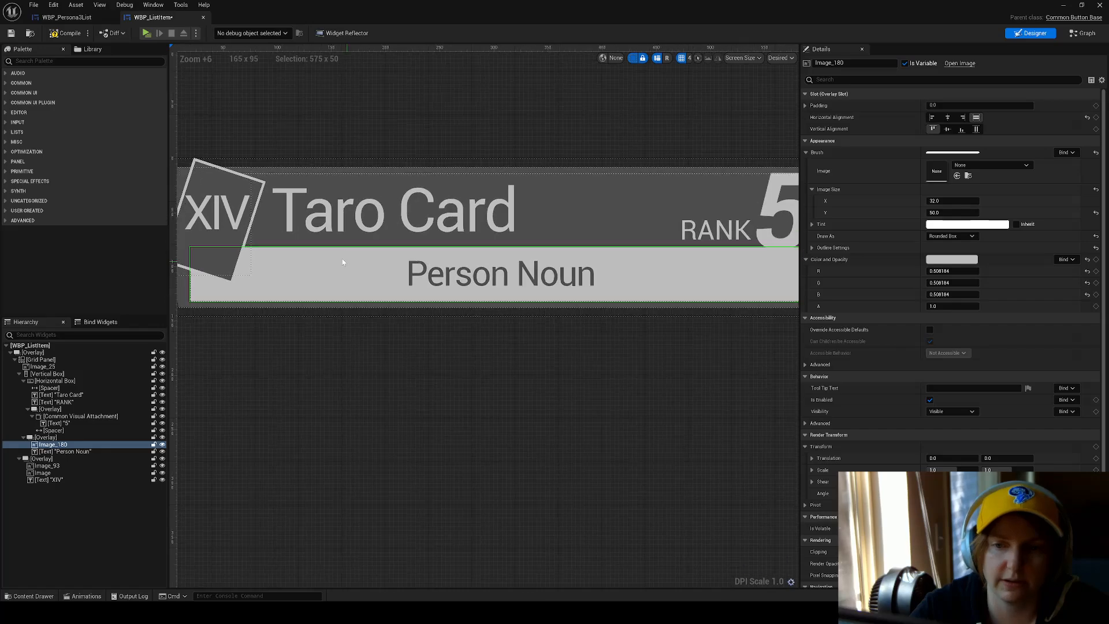
pyautogui.scroll(-1, 342, 258)
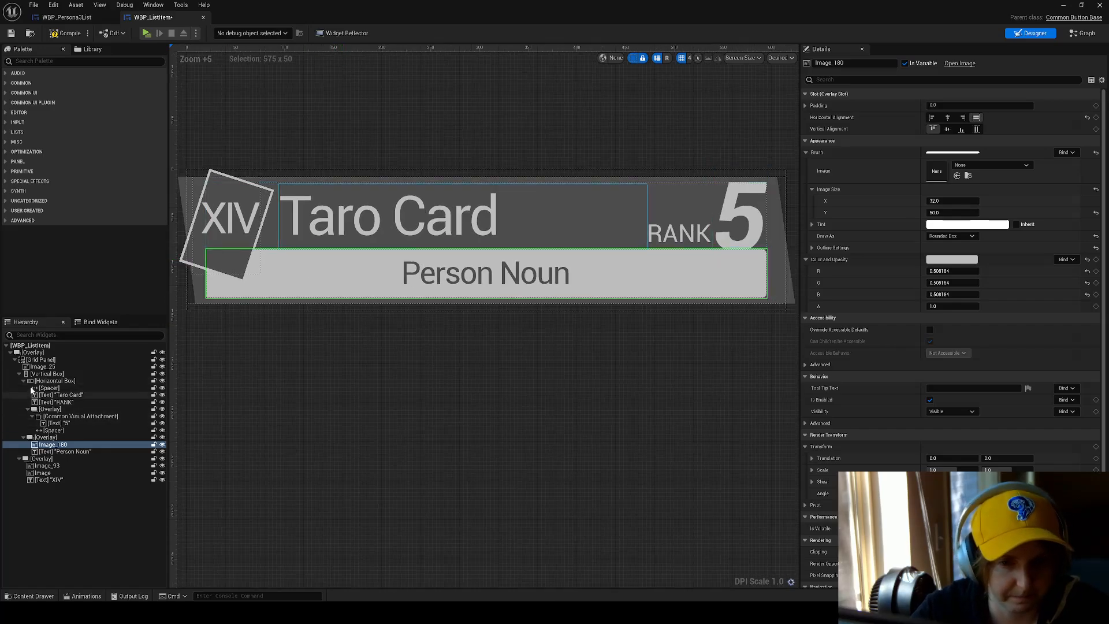
# Review the title row's Horizontal Box, the RANK text and the Overlay that holds the rank number.
pyautogui.click(55, 381)
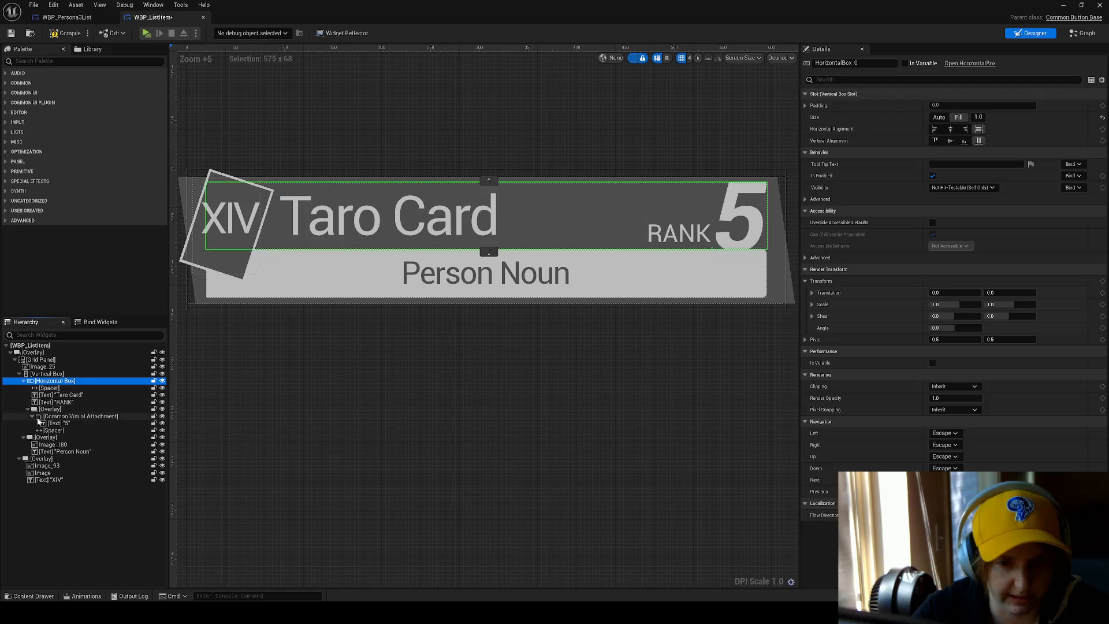
pyautogui.click(56, 402)
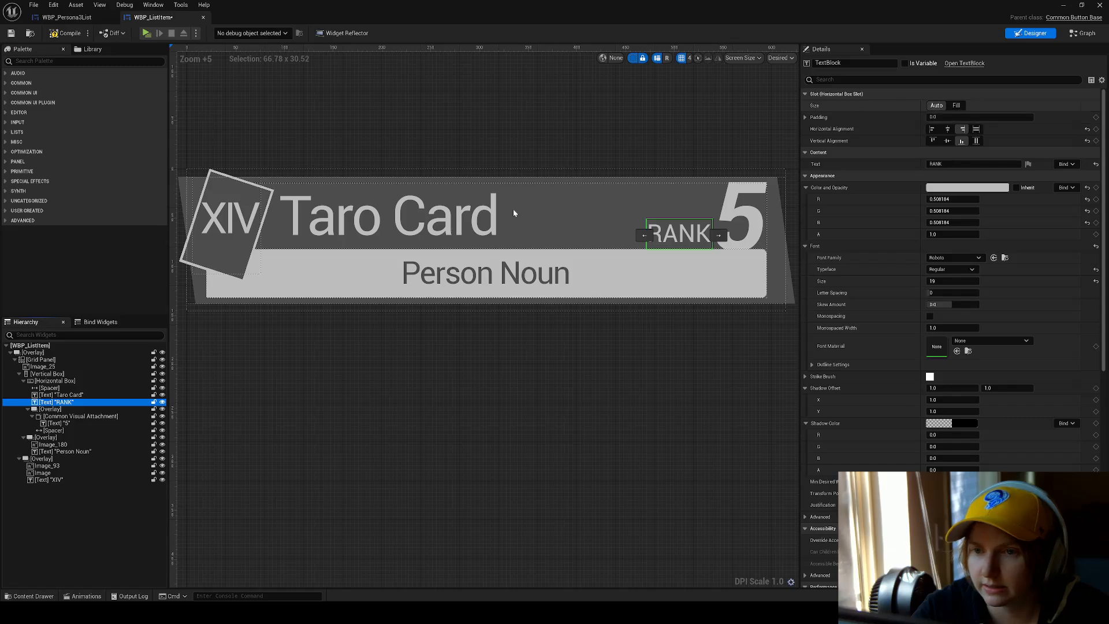
pyautogui.click(53, 410)
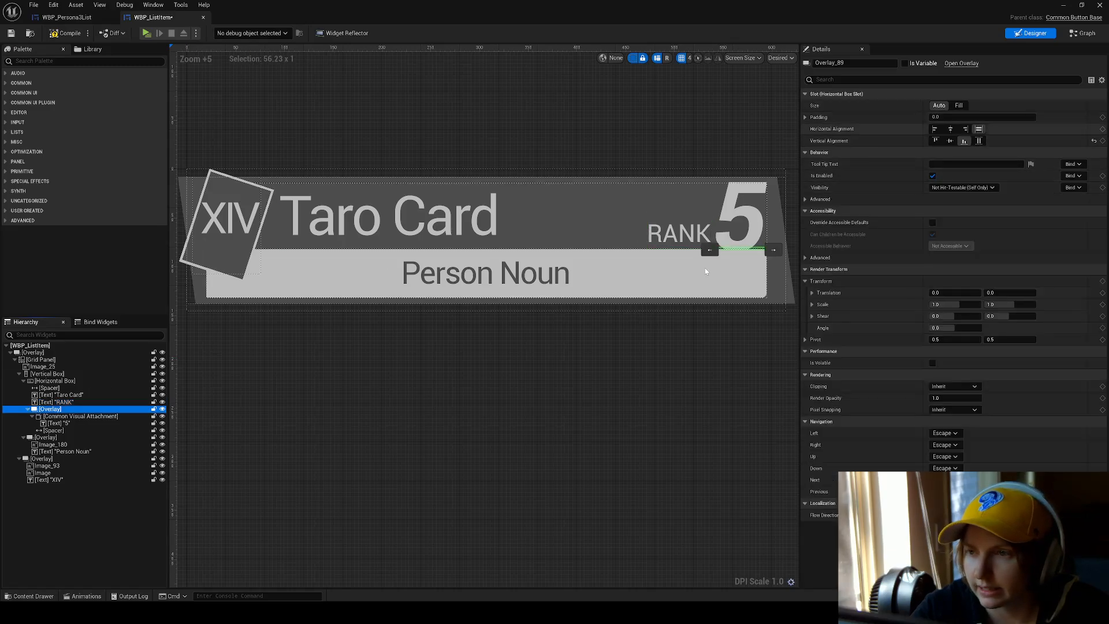
pyautogui.moveTo(705, 268); pyautogui.dragTo(587, 293, button='right')
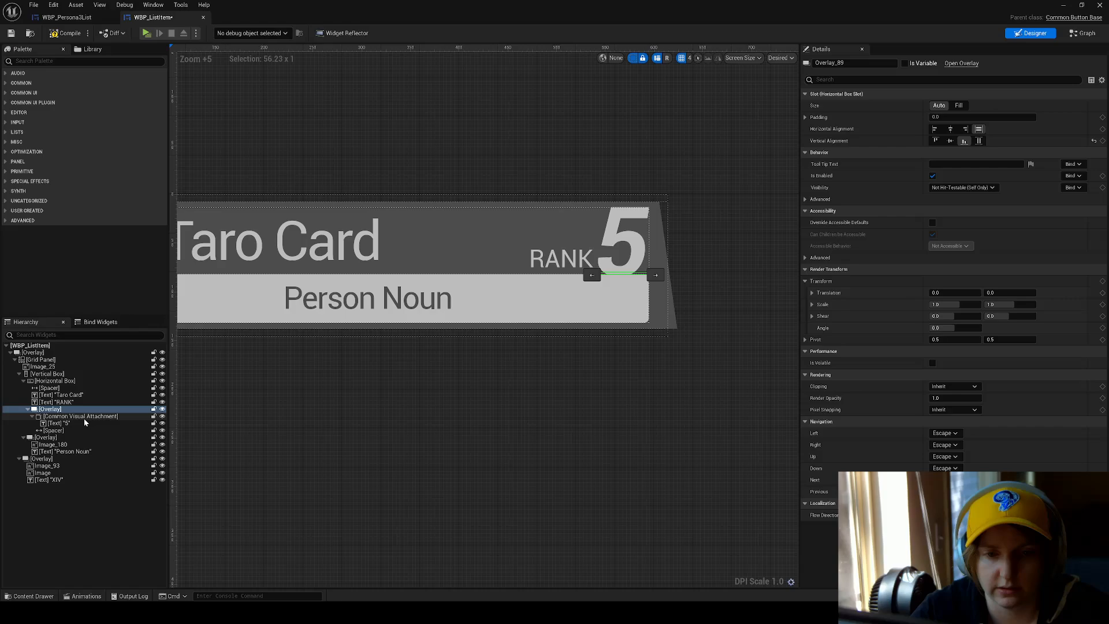
# Toggle the rank Overlay's Spacer in the designer and compare it with the Common Visual Attachment and the 5 text.
pyautogui.click(59, 430)
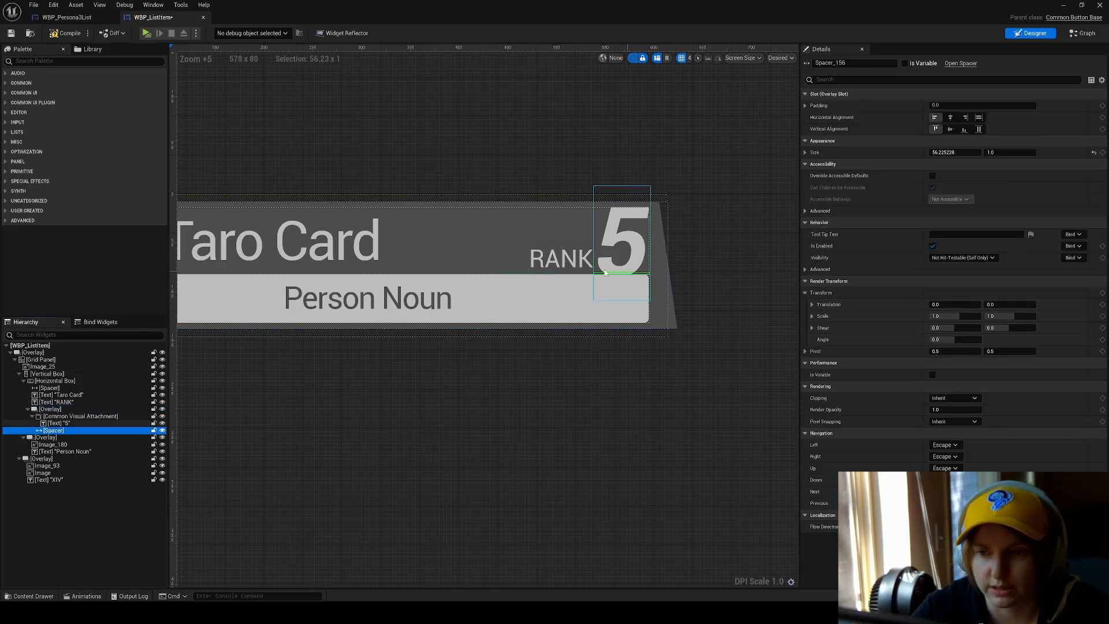
pyautogui.click(162, 430)
pyautogui.click(163, 431)
pyautogui.click(162, 431)
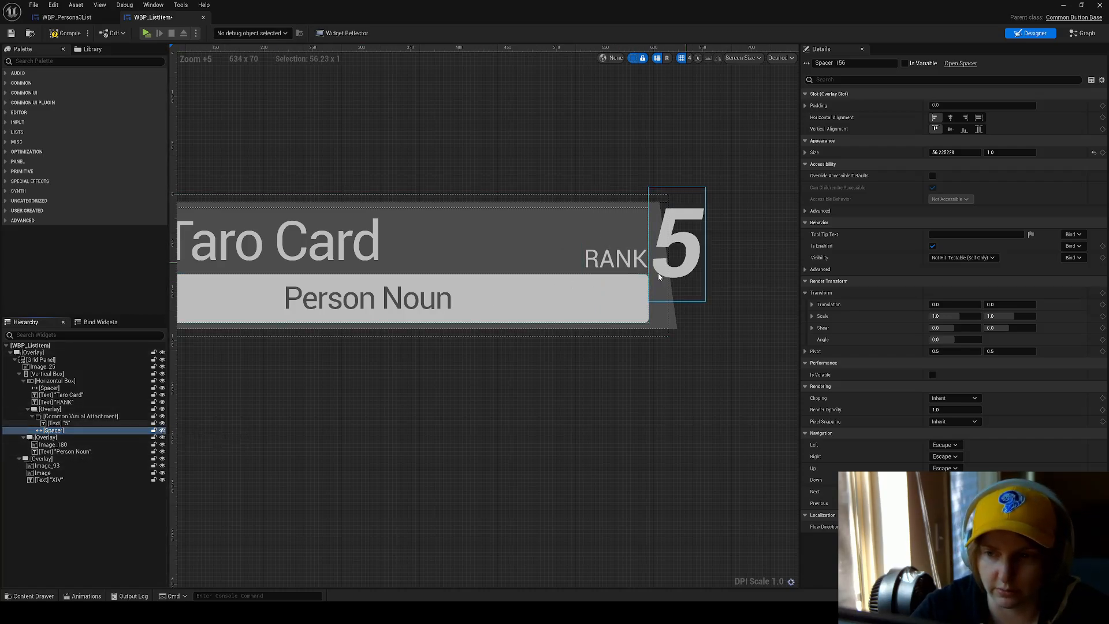
pyautogui.click(73, 416)
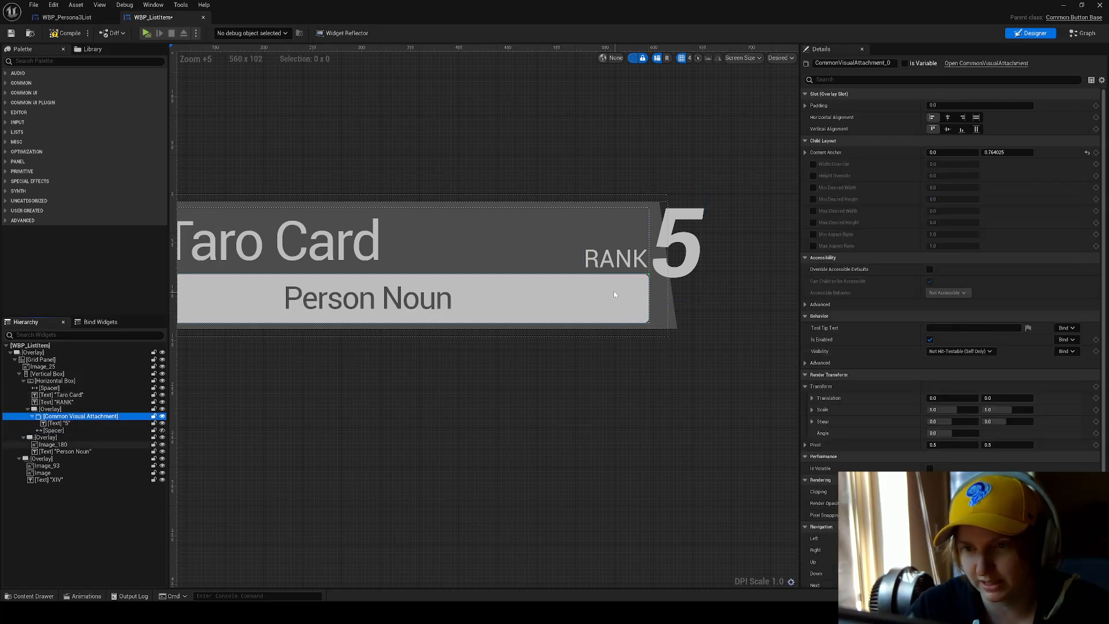
pyautogui.click(161, 430)
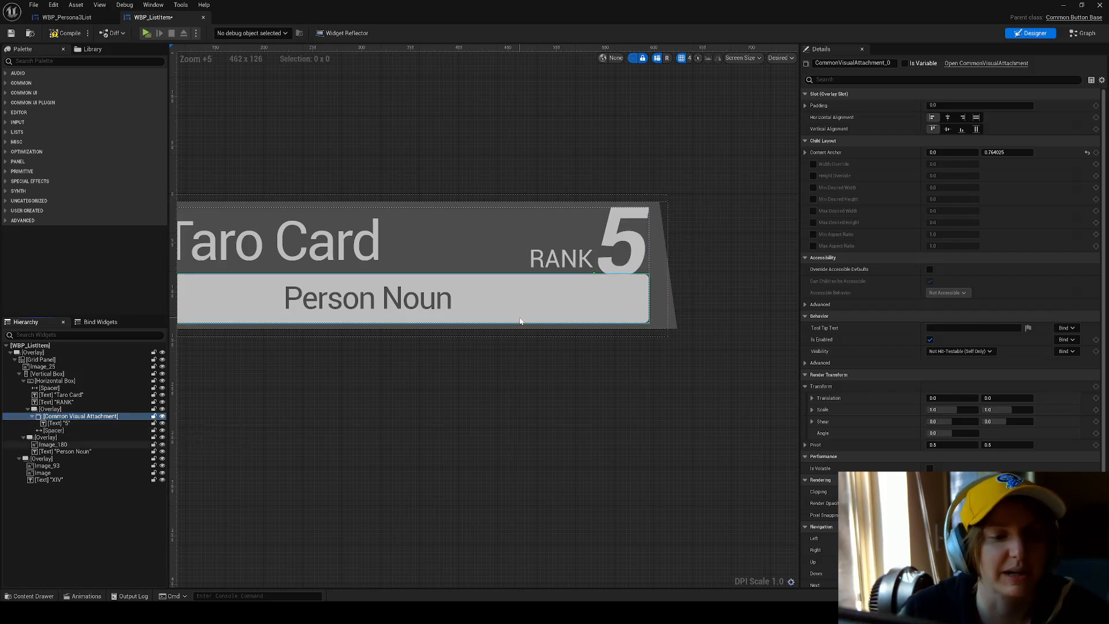
pyautogui.click(617, 228)
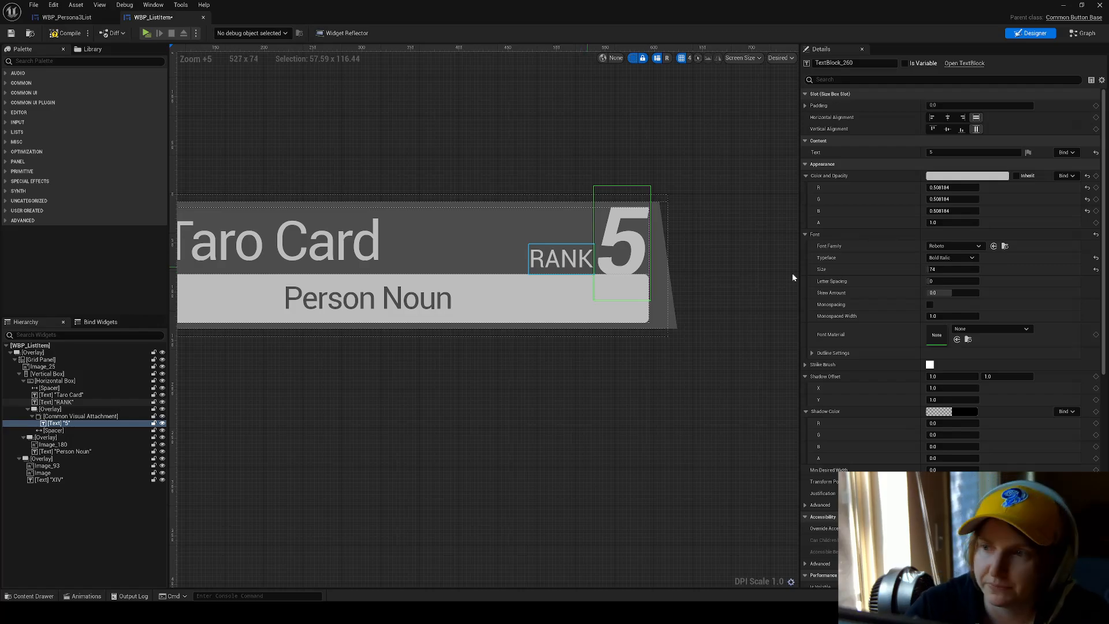
pyautogui.click(82, 431)
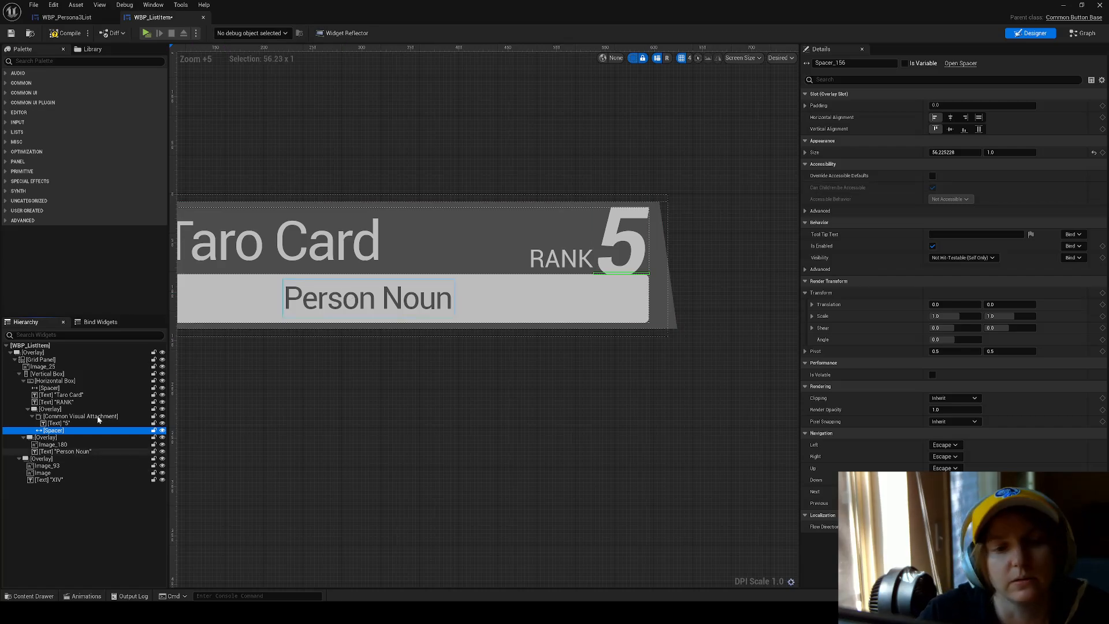
# Examine the Overlay below the title row and toggle Image_180's designer visibility off and back on.
pyautogui.click(58, 438)
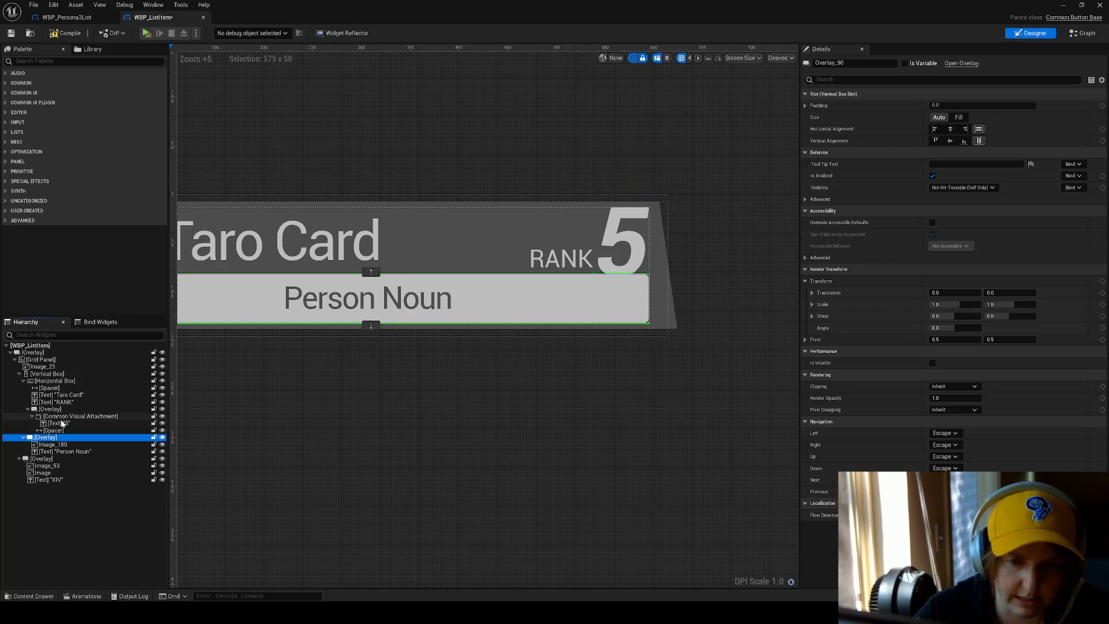
pyautogui.click(261, 389)
pyautogui.moveTo(261, 389); pyautogui.dragTo(421, 366, button='right')
pyautogui.click(399, 255)
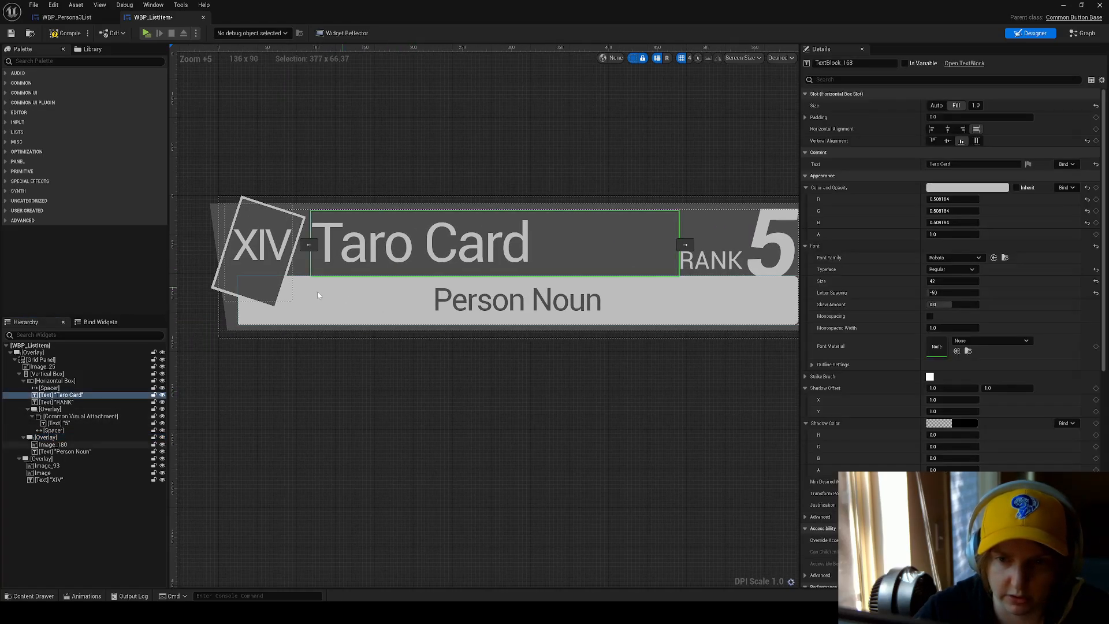
pyautogui.click(78, 381)
pyautogui.click(51, 439)
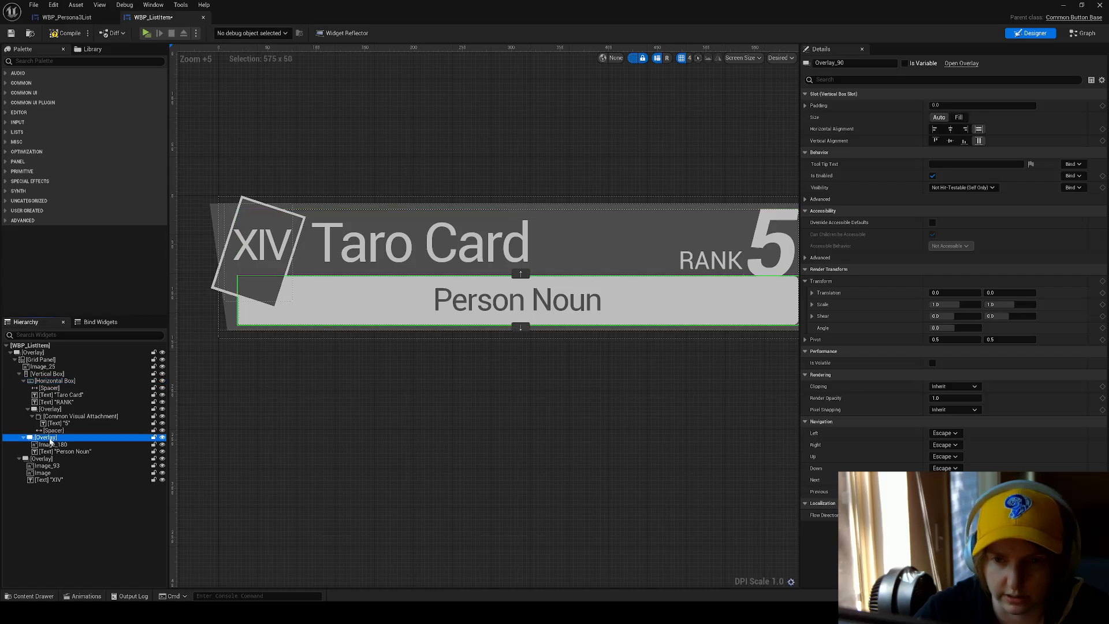
pyautogui.click(58, 445)
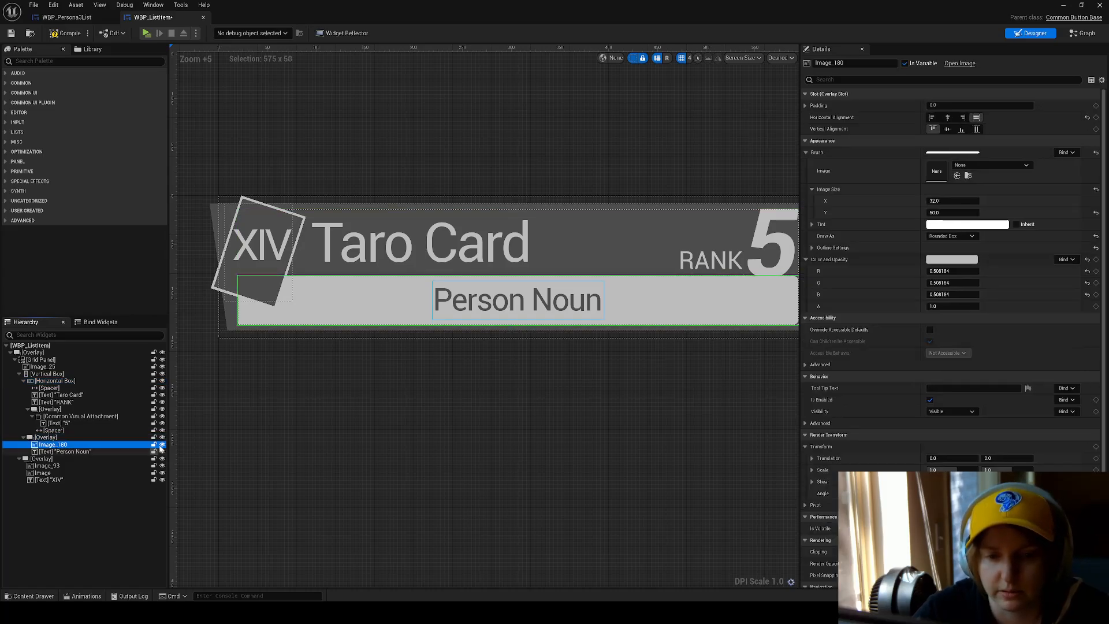
pyautogui.click(162, 445)
pyautogui.click(162, 444)
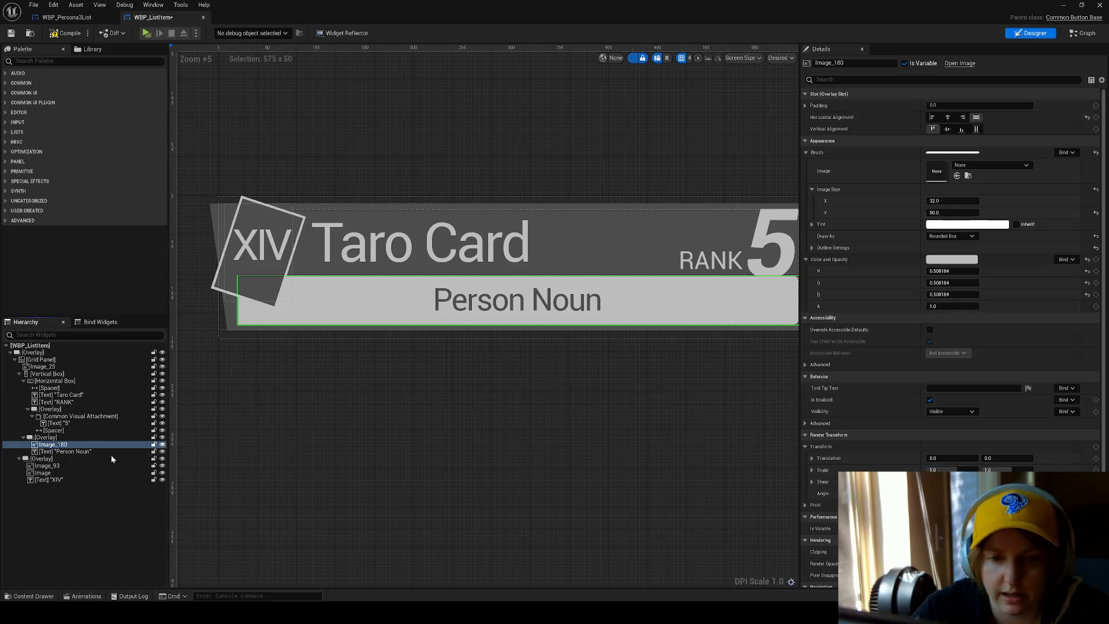
# Examine Image_180's far edge on the card and the Person Noun text's placement and settings over it.
pyautogui.moveTo(474, 371); pyautogui.dragTo(380, 378, button='right')
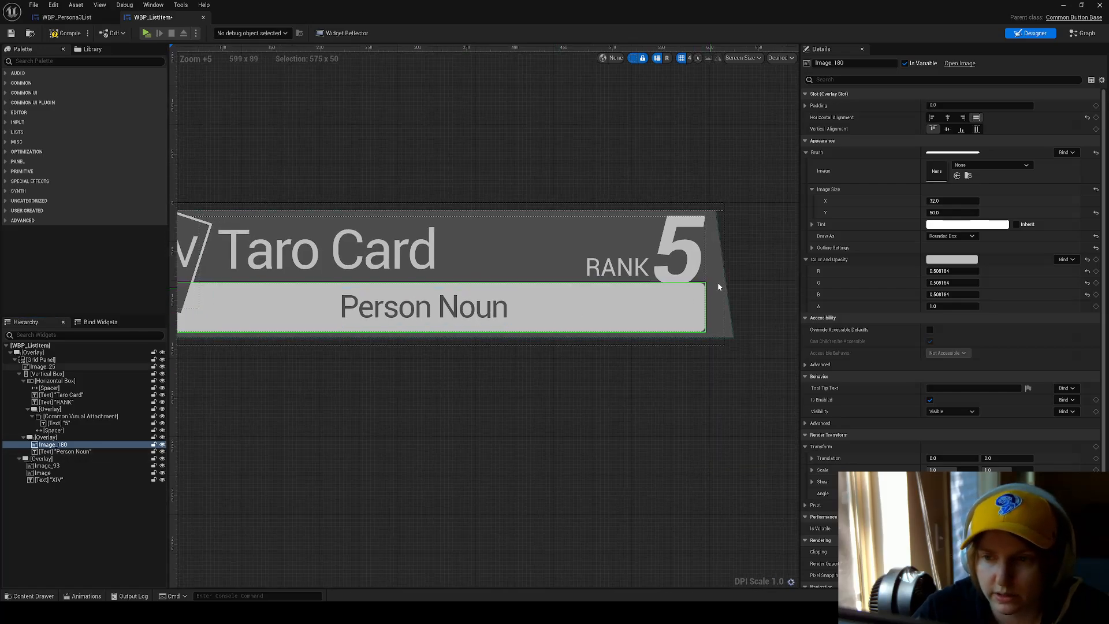
pyautogui.scroll(2, 718, 286)
pyautogui.moveTo(559, 319); pyautogui.dragTo(625, 319, button='right')
pyautogui.click(444, 316)
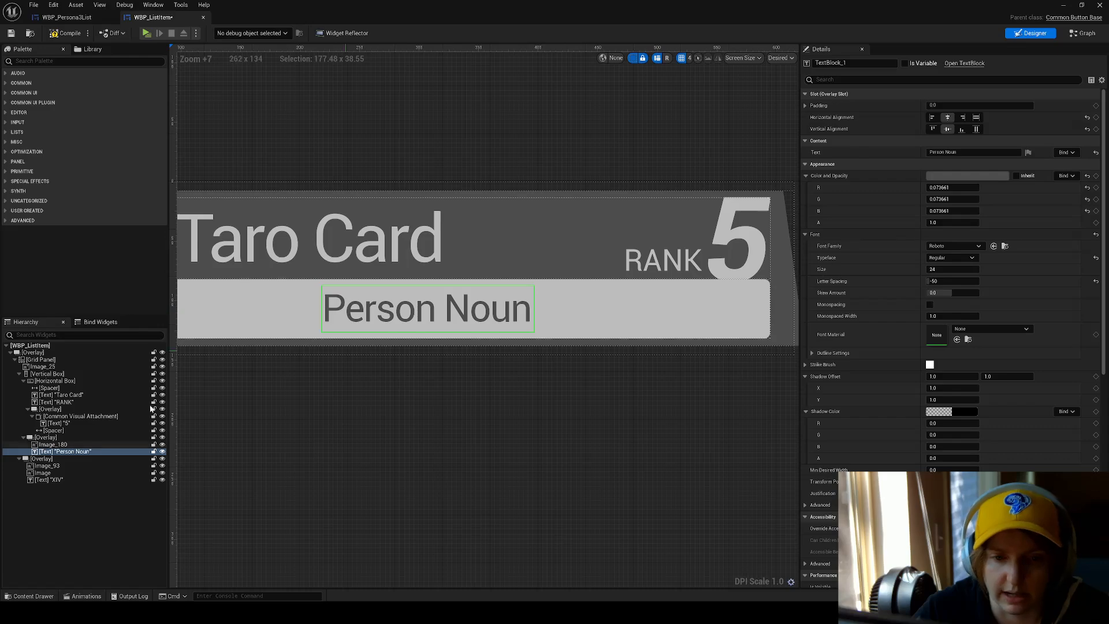
pyautogui.scroll(-4, 472, 314)
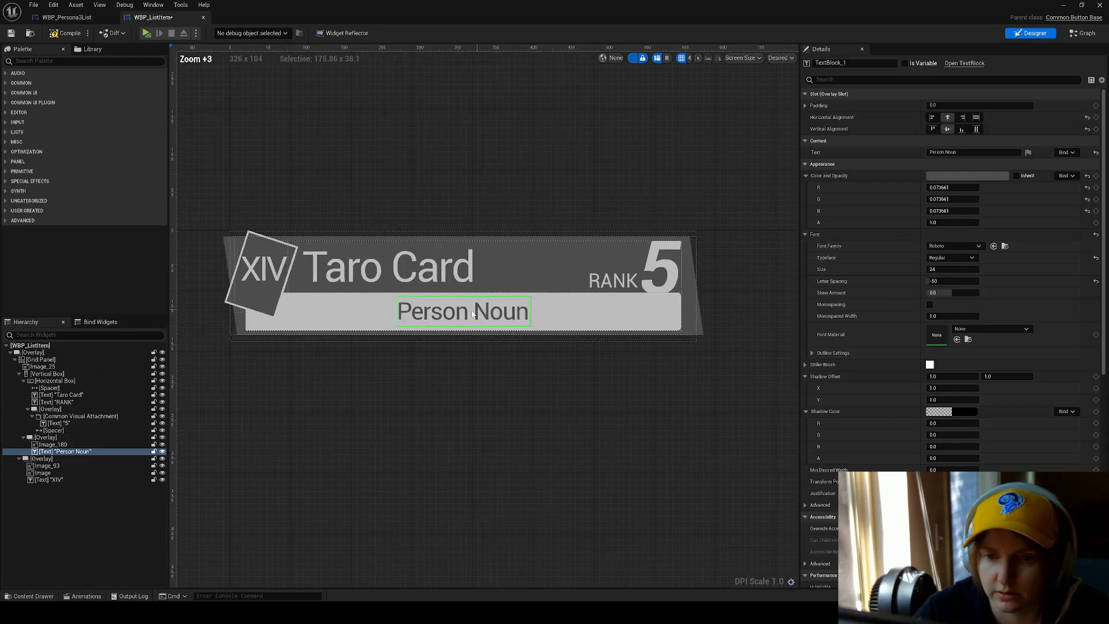
pyautogui.scroll(1, 472, 313)
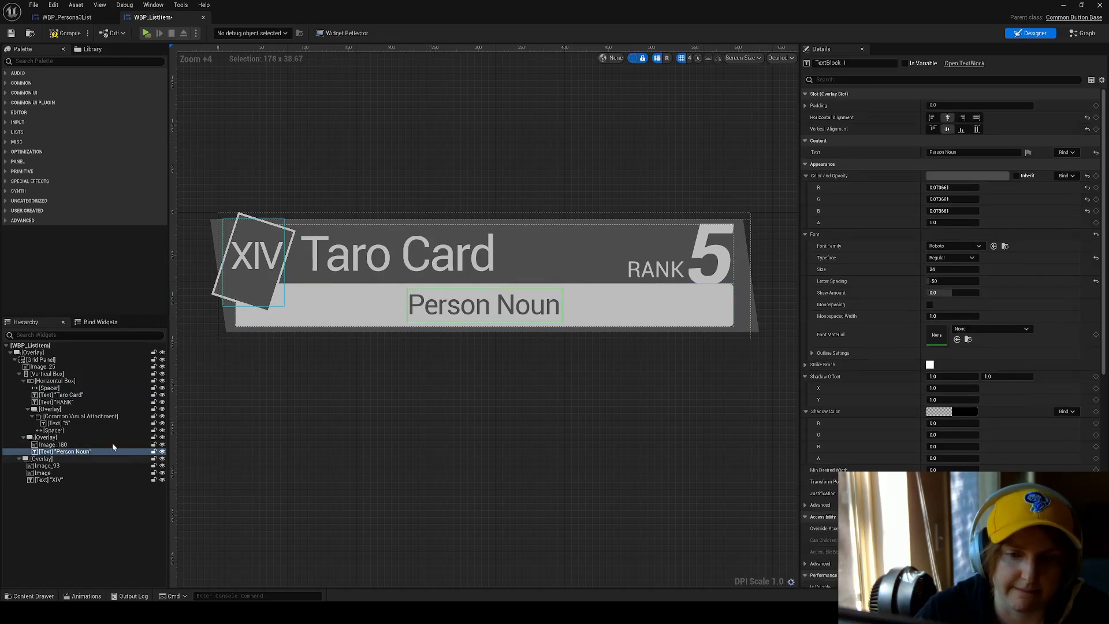
# Review the Overlay that holds the tilted numeral card, including its Image_93, Image and XIV text children.
pyautogui.click(53, 459)
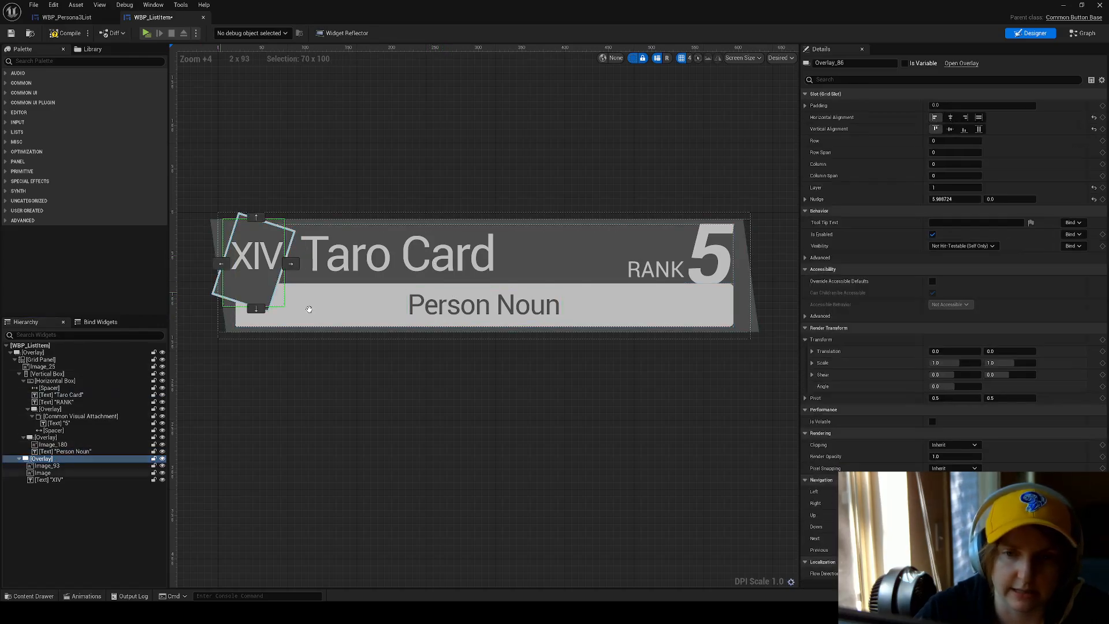
pyautogui.scroll(4, 306, 260)
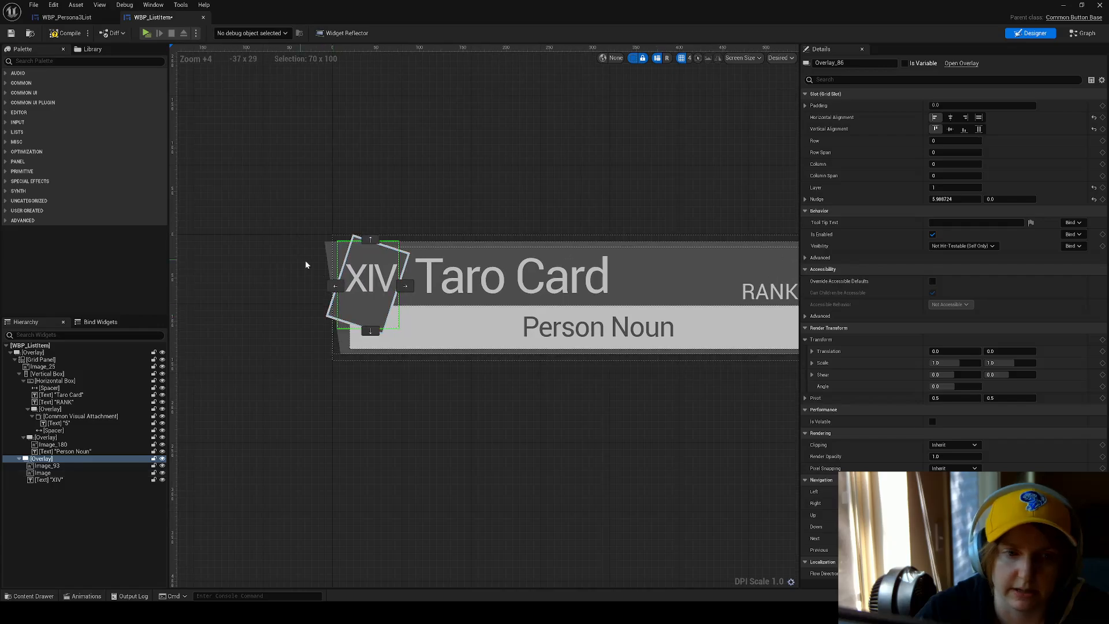
pyautogui.click(69, 466)
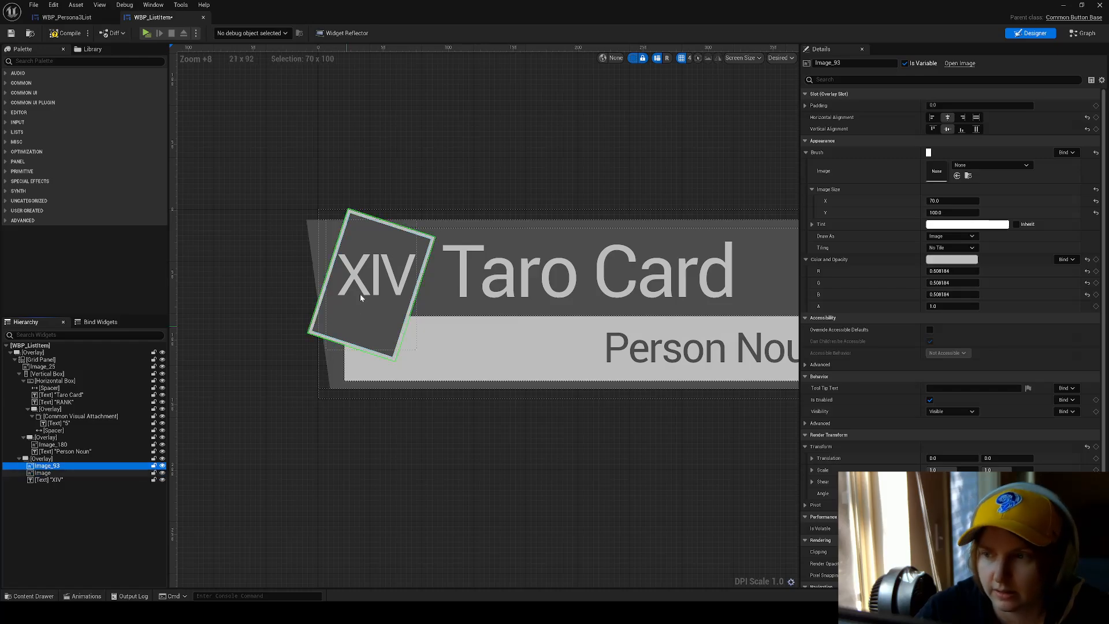
pyautogui.click(48, 479)
pyautogui.click(55, 473)
pyautogui.click(64, 466)
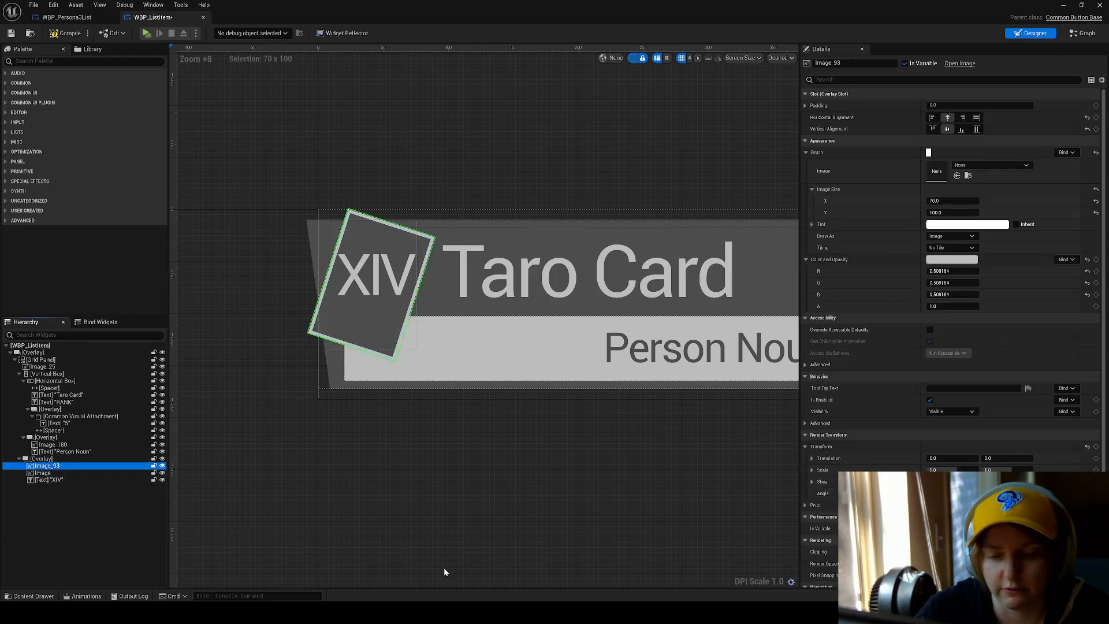
# Switch to the Figma reference, examine the tilted numeral cards in the Persona list closely, and return to Unreal.
pyautogui.hotkey('alt', 'Tab')
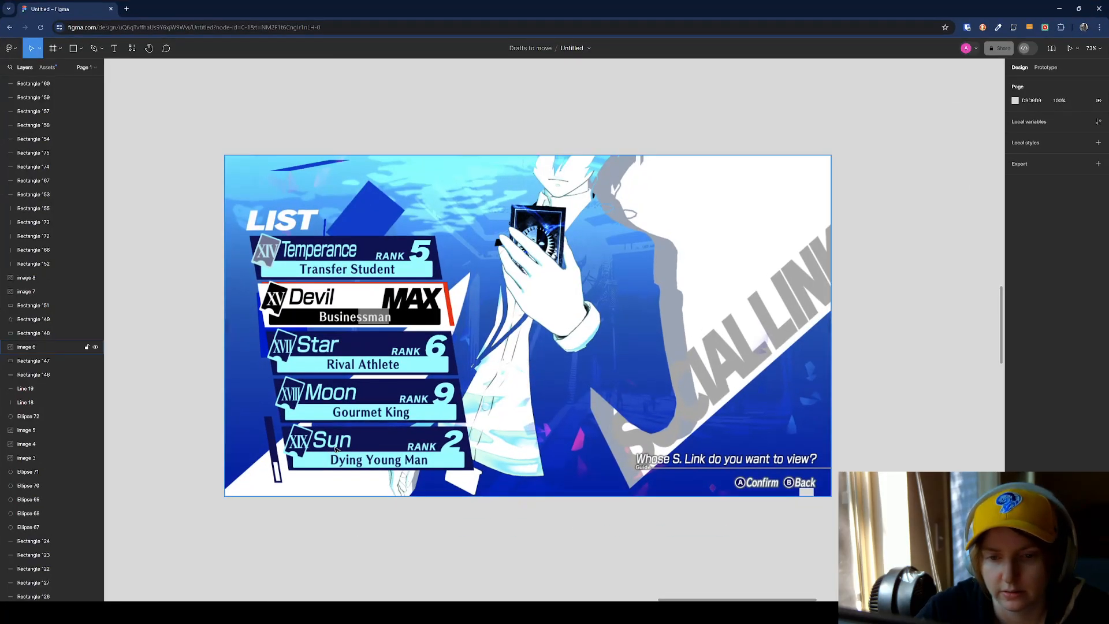
pyautogui.scroll(4, 309, 444)
pyautogui.scroll(-3, 309, 444)
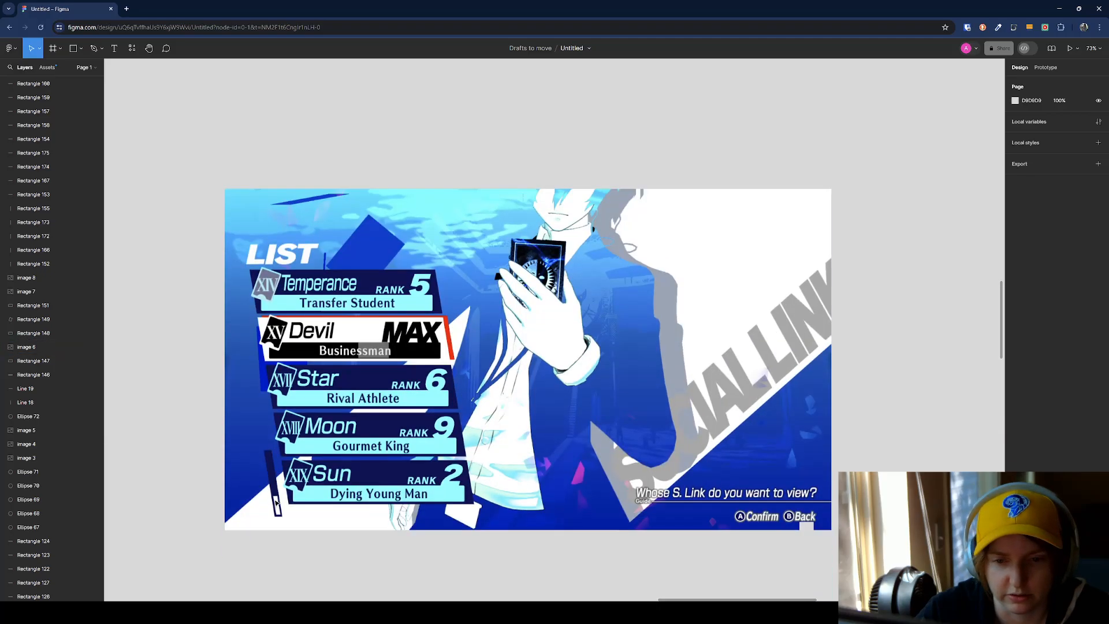
pyautogui.keyDown('ctrl'); pyautogui.scroll(5, 309, 444); pyautogui.keyUp('ctrl')
pyautogui.keyDown('ctrl'); pyautogui.scroll(3, 306, 496); pyautogui.keyUp('ctrl')
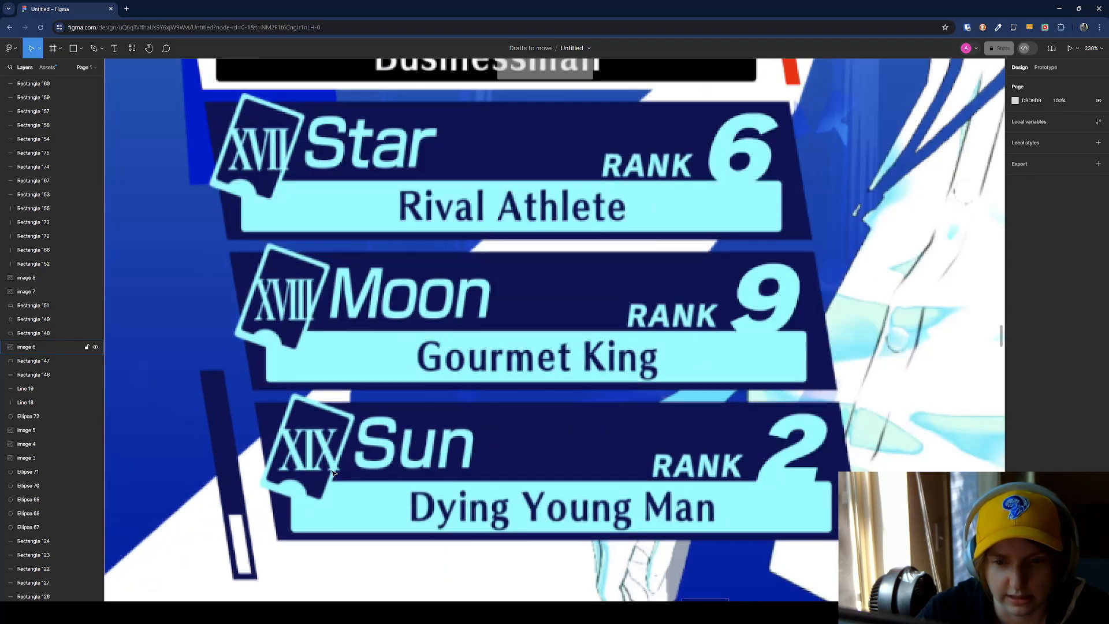
pyautogui.click(1061, 12)
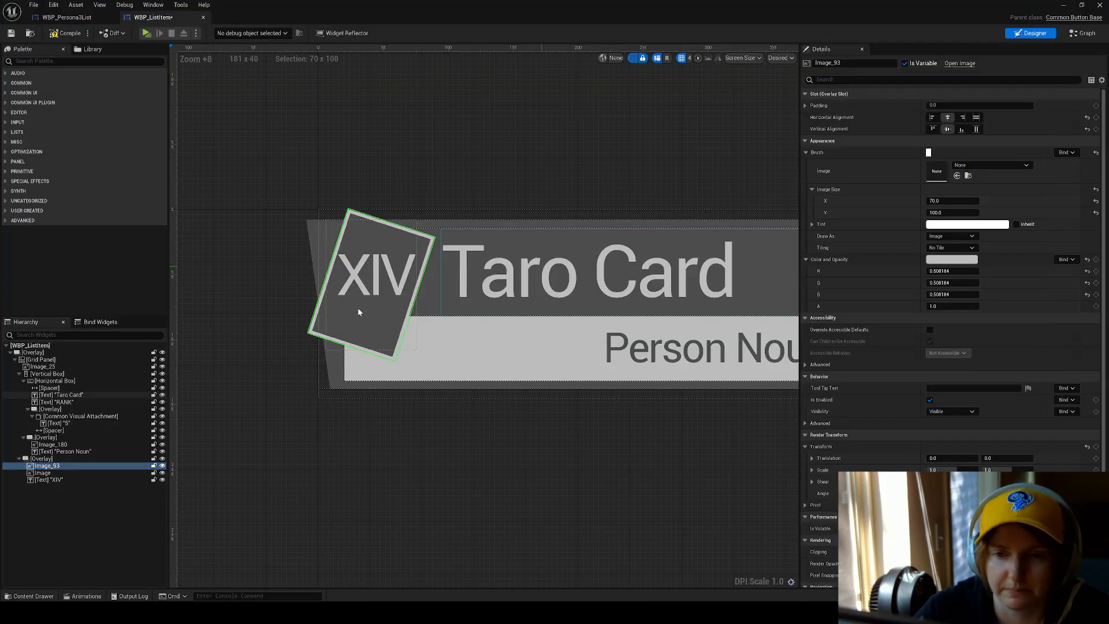
# Compare the XIV text's bounds with its parent Overlay and the rotated Image_93 border.
pyautogui.click(48, 480)
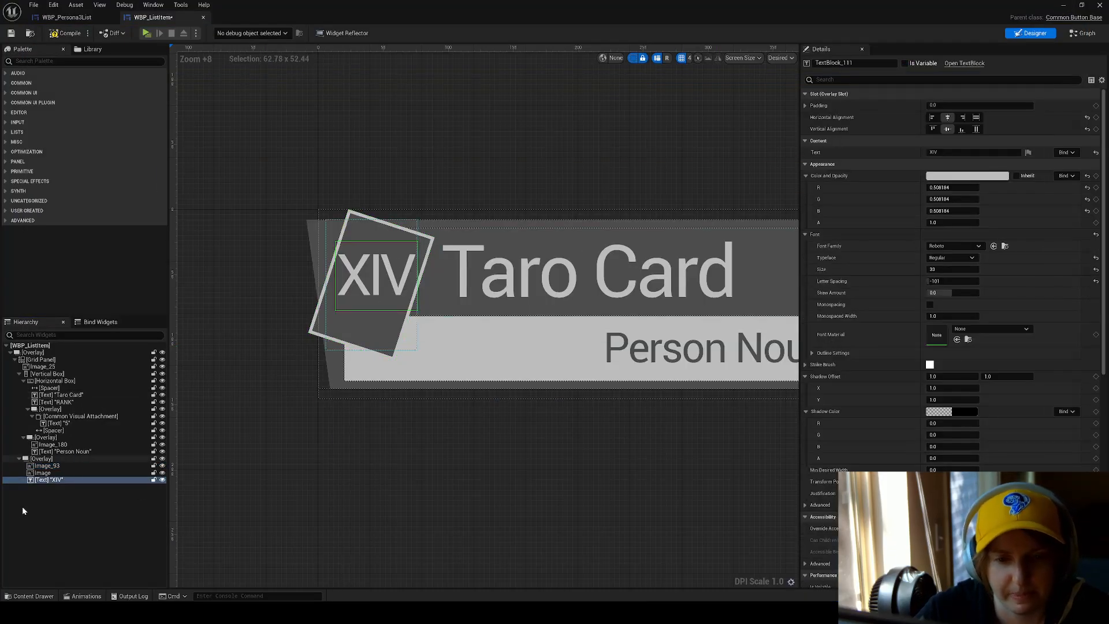
pyautogui.click(68, 459)
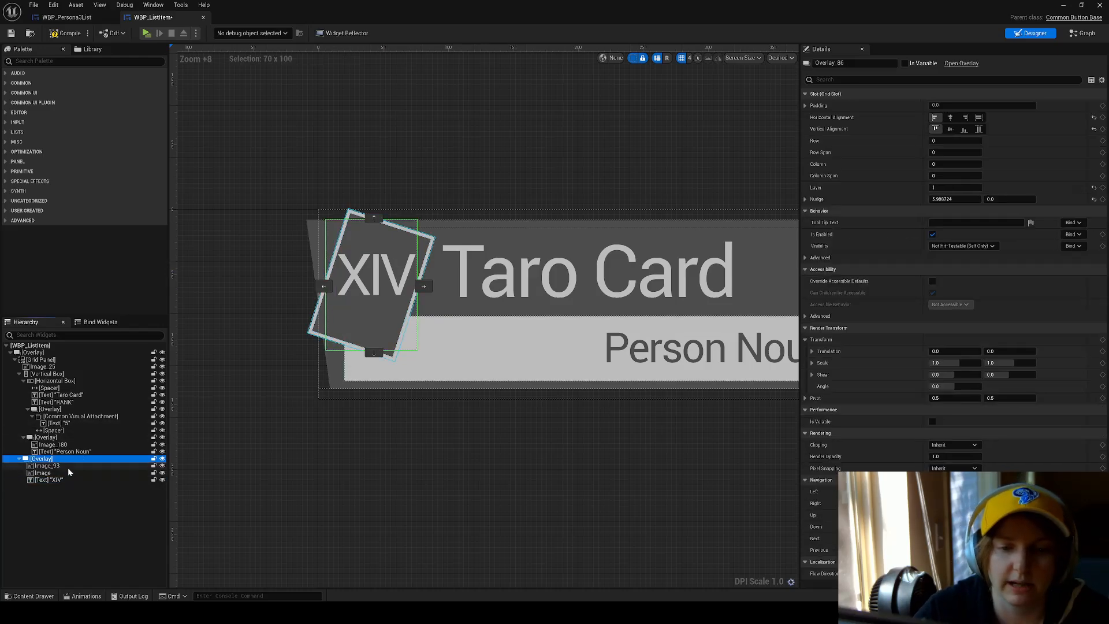
pyautogui.click(67, 466)
pyautogui.scroll(-1, 959, 355)
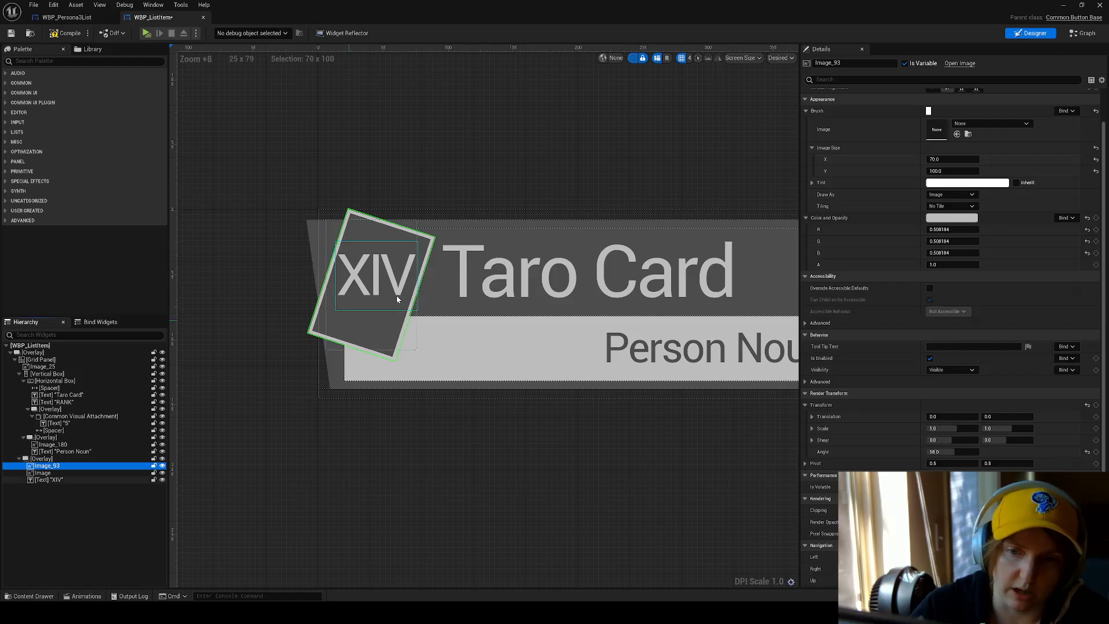
pyautogui.click(368, 279)
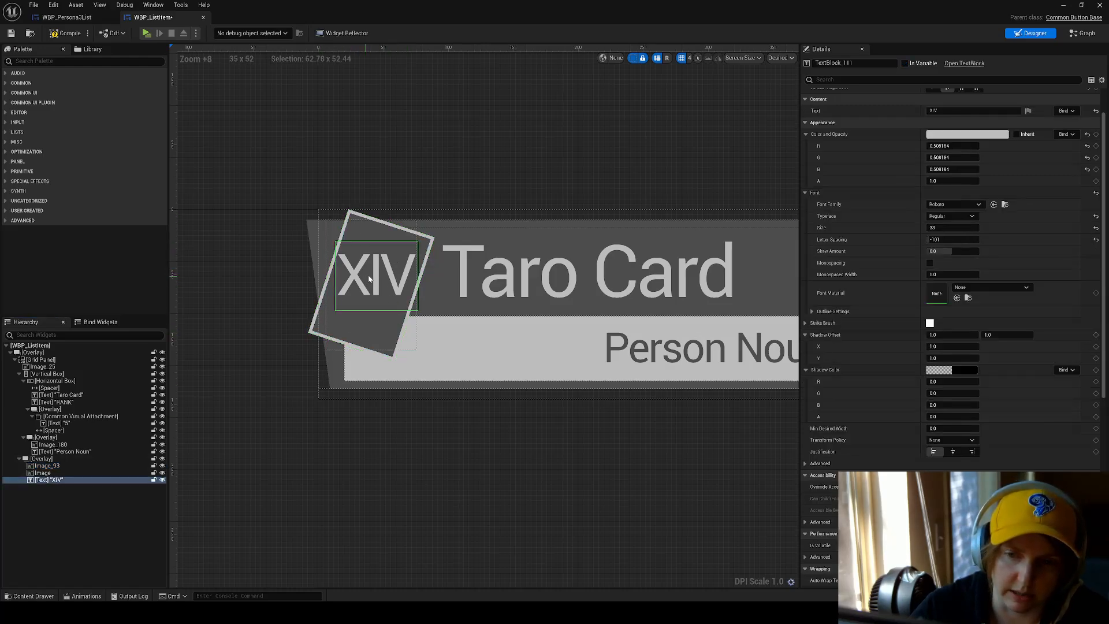
pyautogui.click(71, 465)
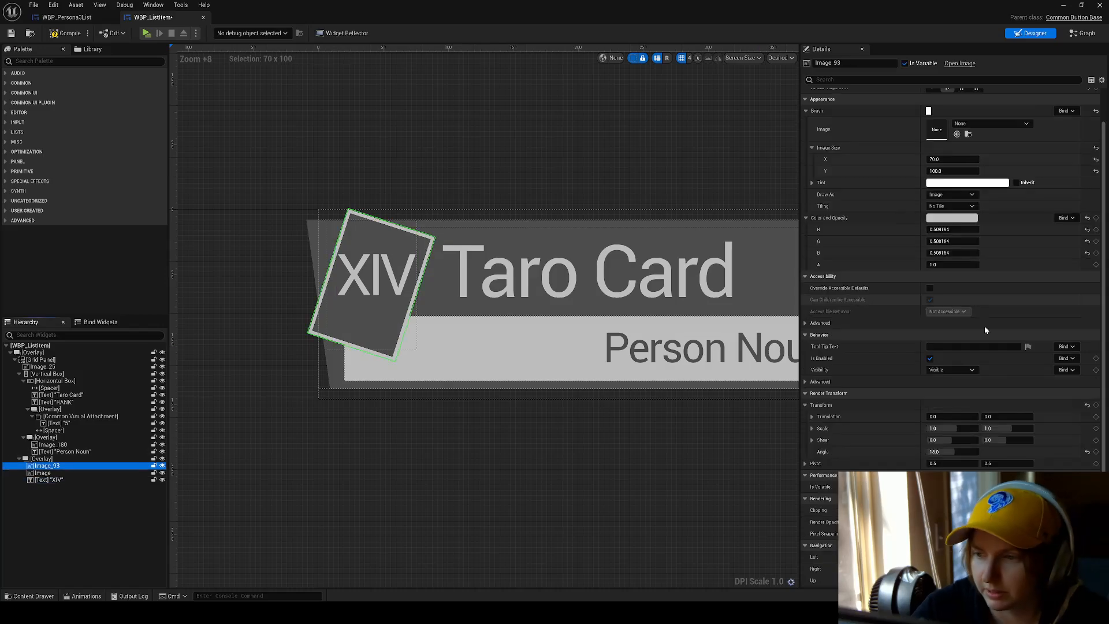
# Check the render transform angle of Image_93 and the inner Image, and compare their image sizes.
pyautogui.scroll(-2, 982, 369)
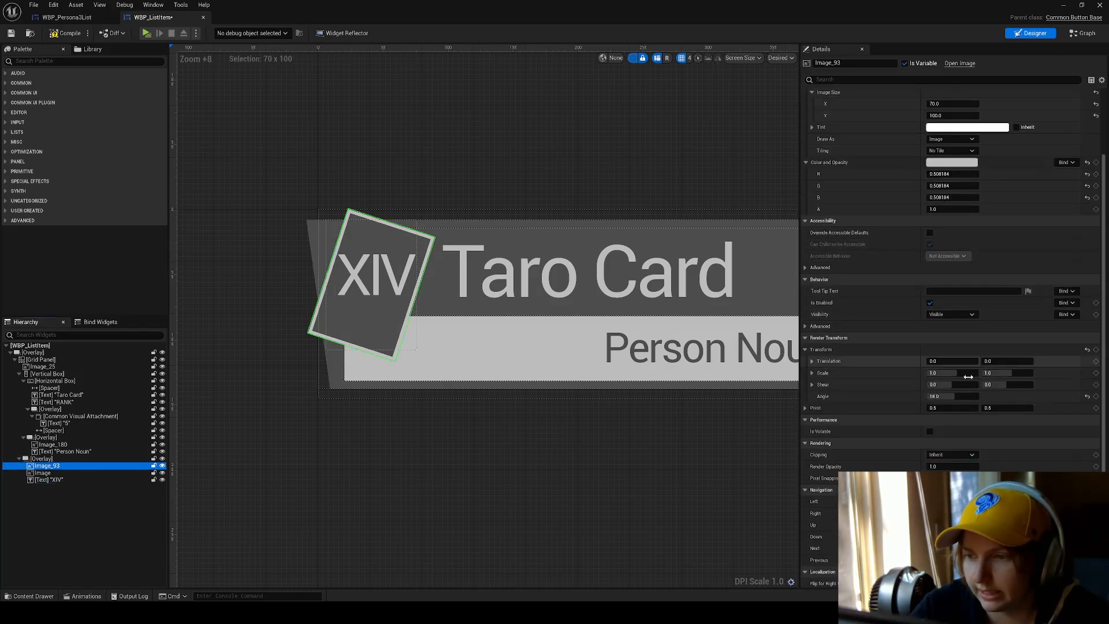
pyautogui.click(936, 396)
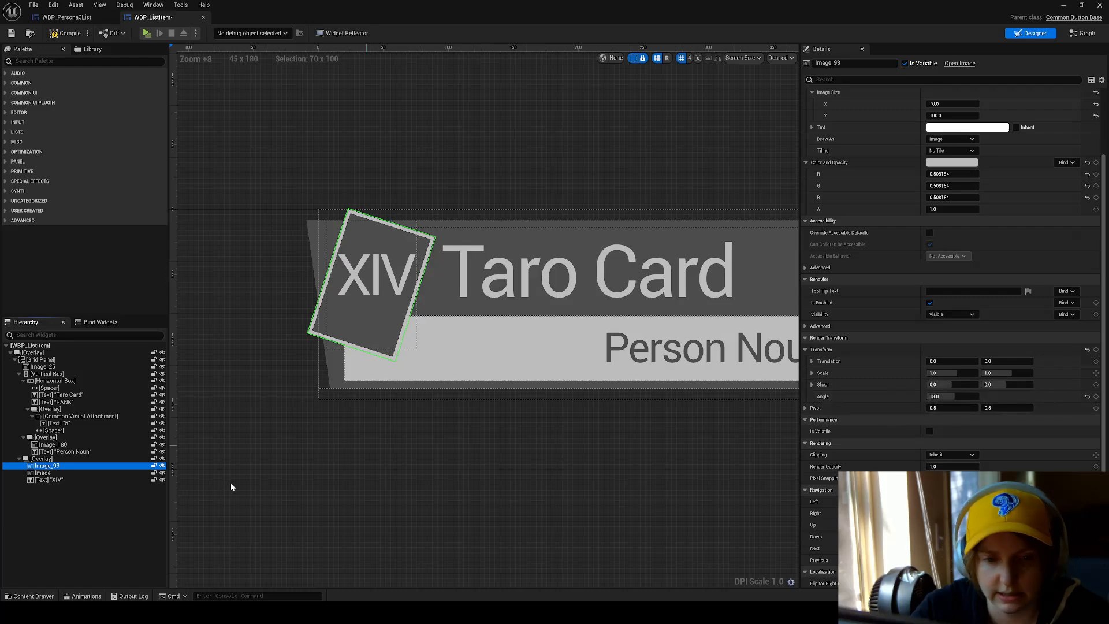
pyautogui.click(100, 473)
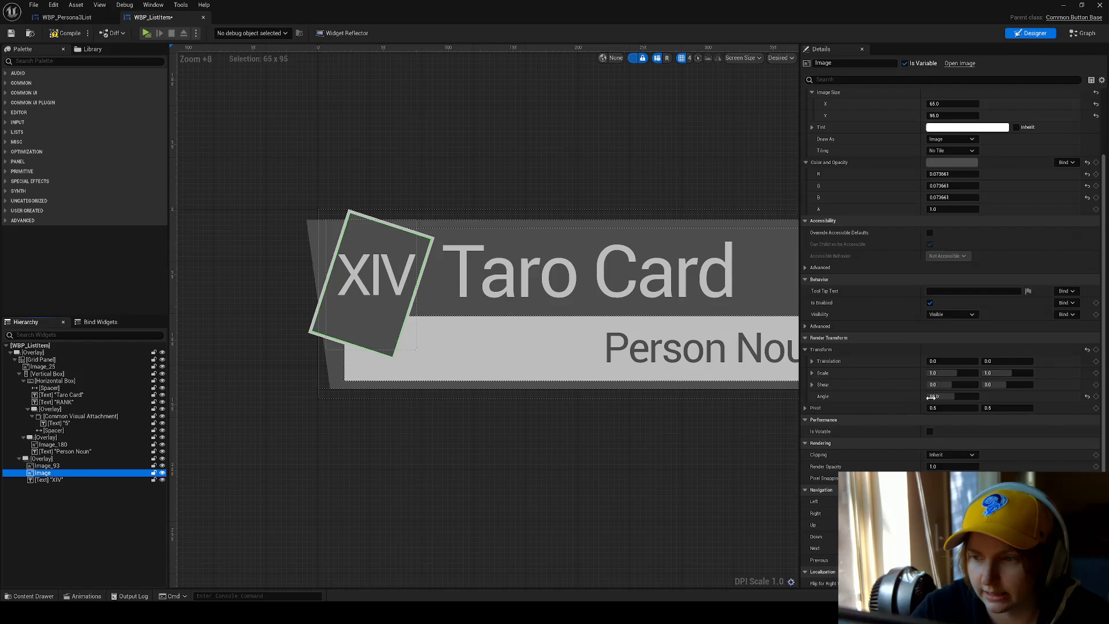
pyautogui.scroll(2, 930, 397)
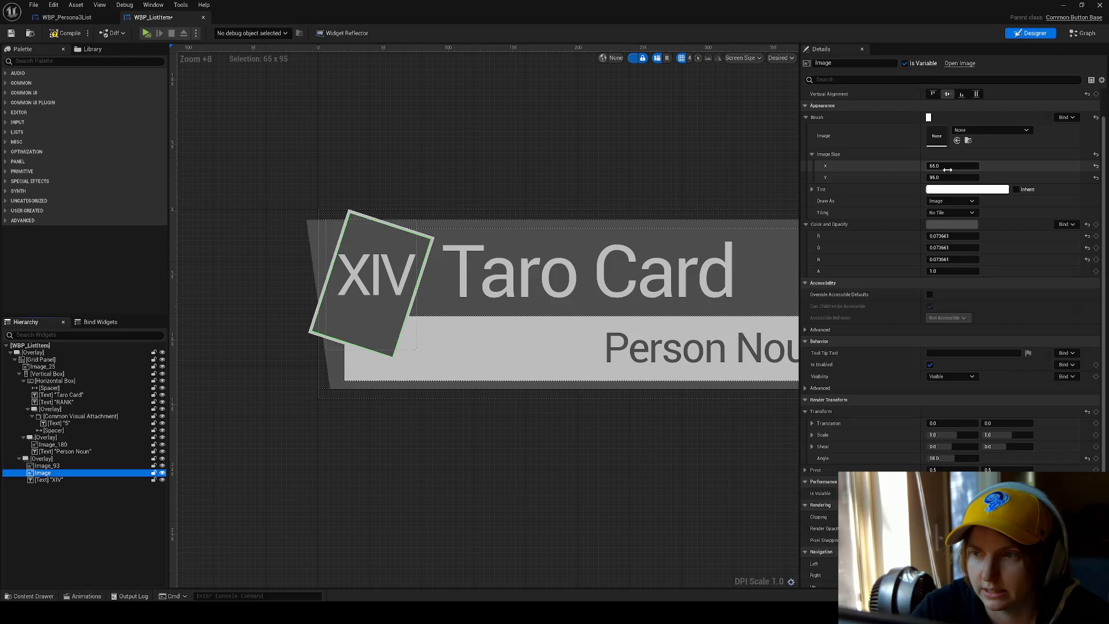
pyautogui.click(82, 466)
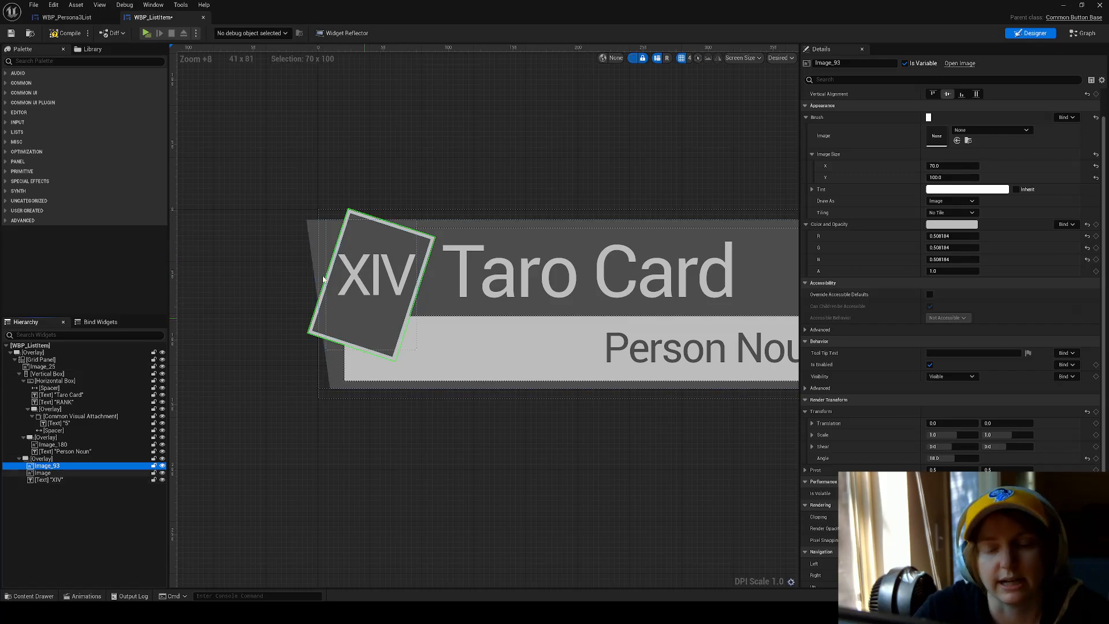
# Inspect the XIV text's font settings and its render transform translation.
pyautogui.click(341, 279)
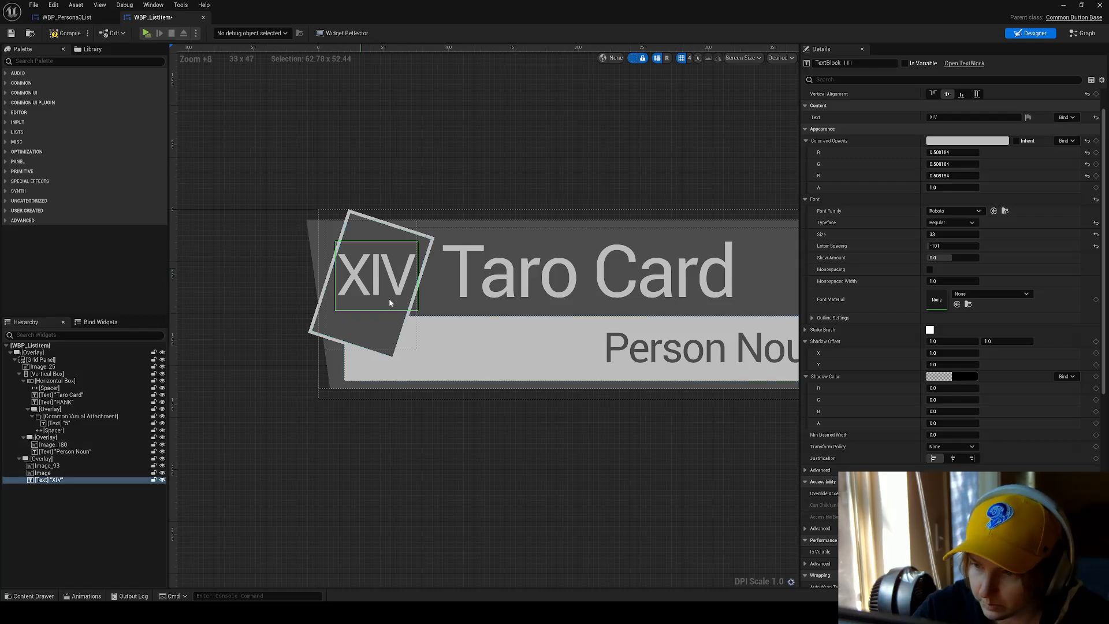
pyautogui.scroll(2, 967, 341)
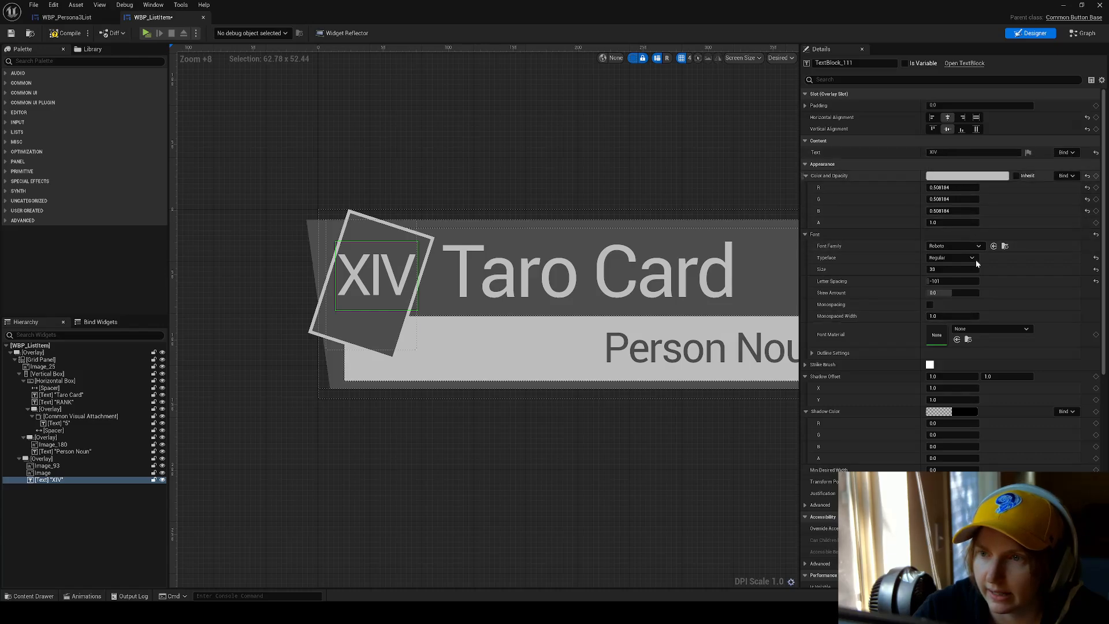
pyautogui.scroll(-10, 975, 259)
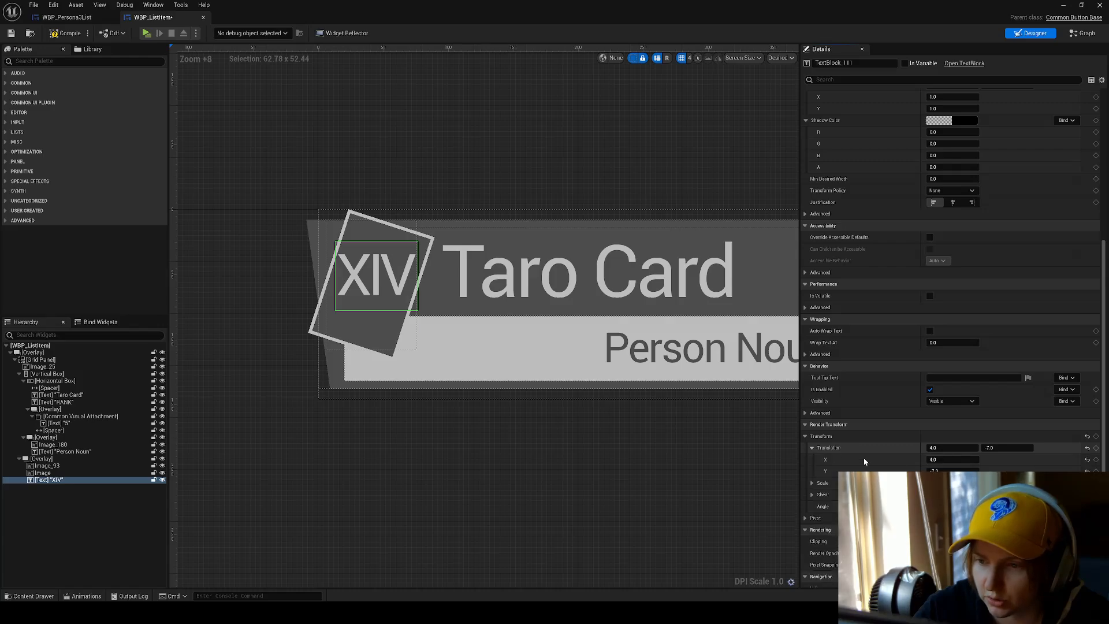
pyautogui.click(811, 448)
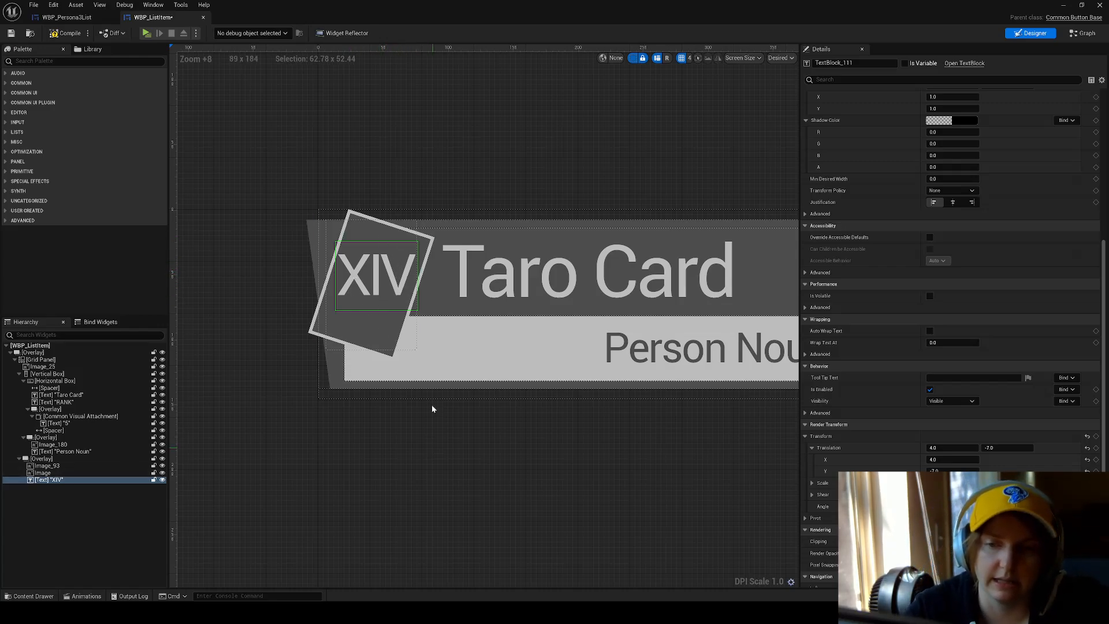
# Select the card's root Overlay, compile WBP_ListItem, and return to the WBP_Persona3List layout to view its list items.
pyautogui.scroll(-4, 574, 257)
pyautogui.click(574, 253)
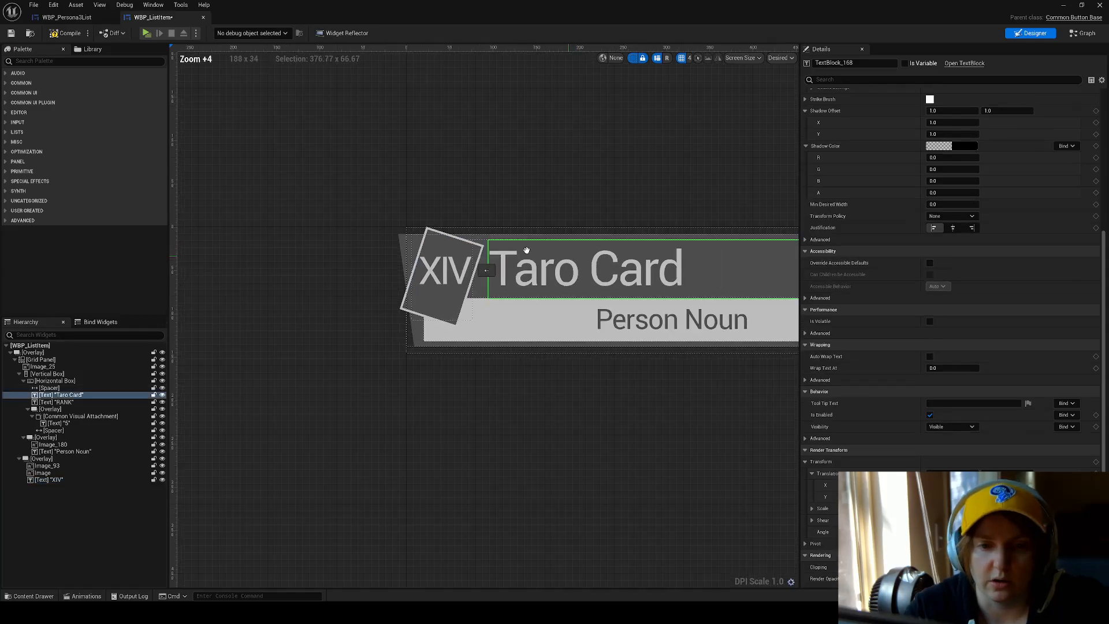
pyautogui.moveTo(526, 249); pyautogui.dragTo(428, 235, button='right')
pyautogui.click(116, 351)
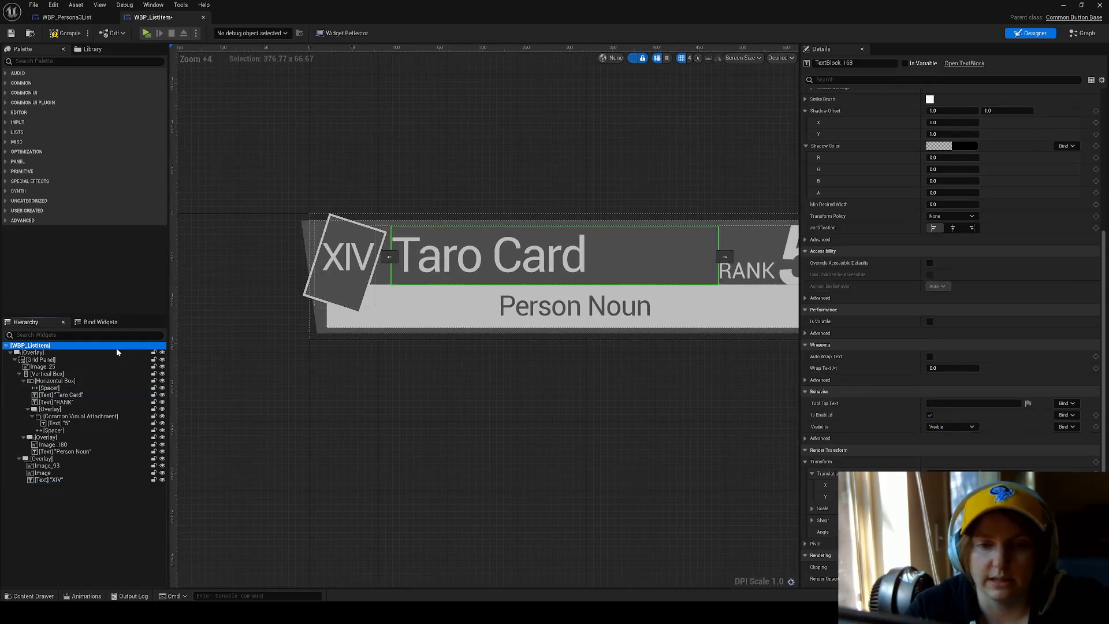
pyautogui.click(67, 33)
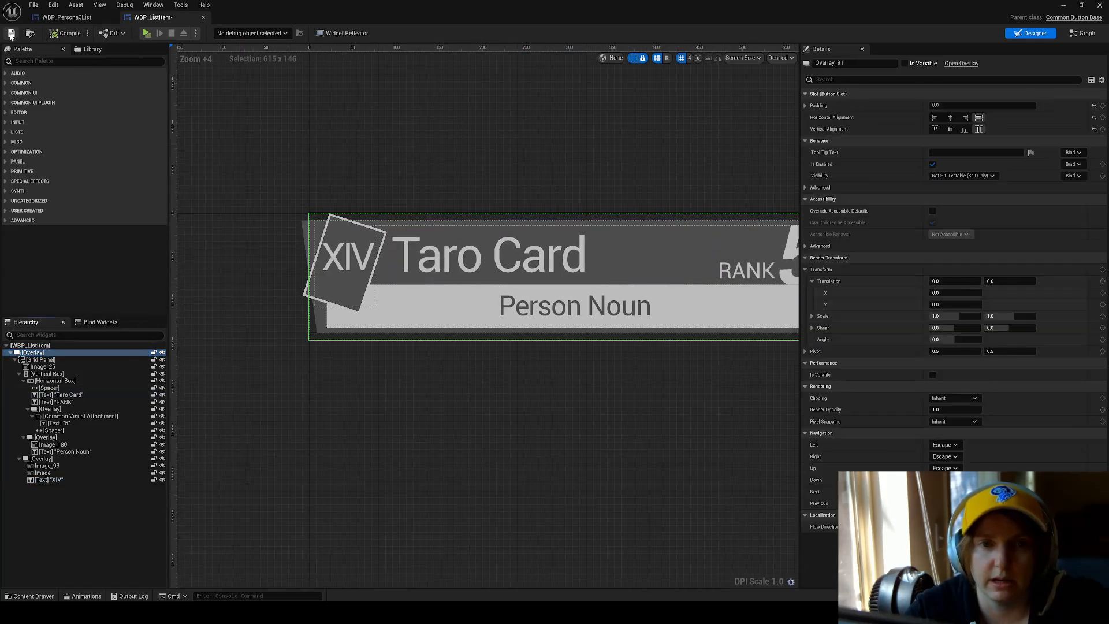
pyautogui.click(71, 19)
pyautogui.scroll(-2, 411, 284)
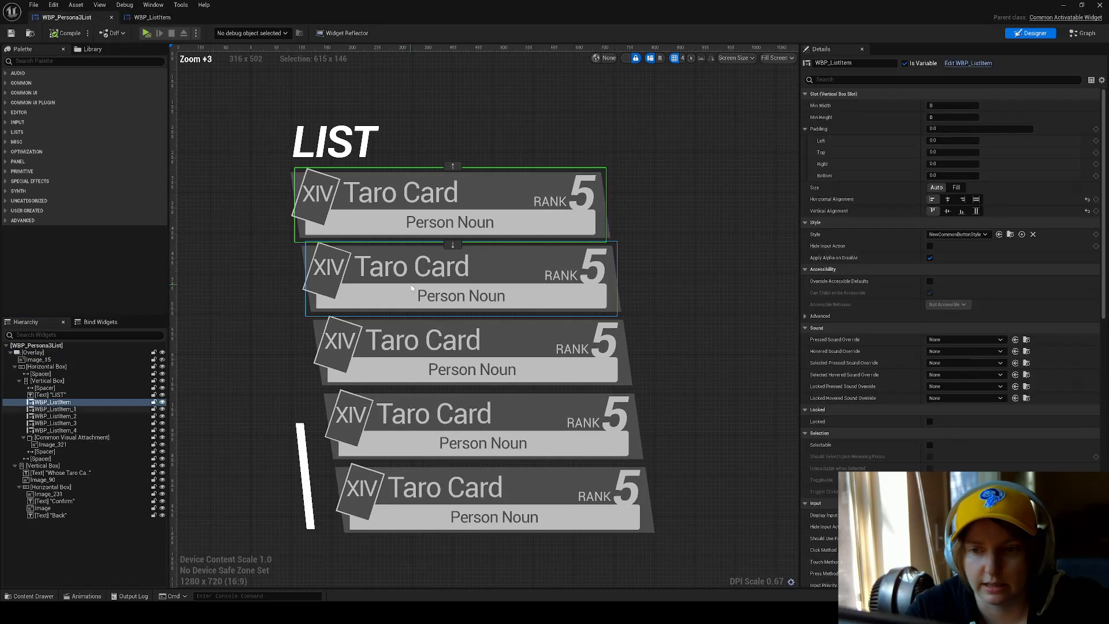
# View the whole WBP_Persona3List layout, from the LIST heading and cards to the prompt with Confirm and Back.
pyautogui.scroll(-3, 411, 284)
pyautogui.click(588, 233)
pyautogui.moveTo(593, 235); pyautogui.dragTo(484, 254, button='right')
pyautogui.moveTo(513, 436); pyautogui.dragTo(503, 441, button='right')
pyautogui.moveTo(522, 370); pyautogui.dragTo(476, 389, button='right')
pyautogui.moveTo(483, 428); pyautogui.dragTo(474, 433, button='right')
pyautogui.moveTo(538, 470); pyautogui.dragTo(587, 470, button='right')
pyautogui.click(495, 472)
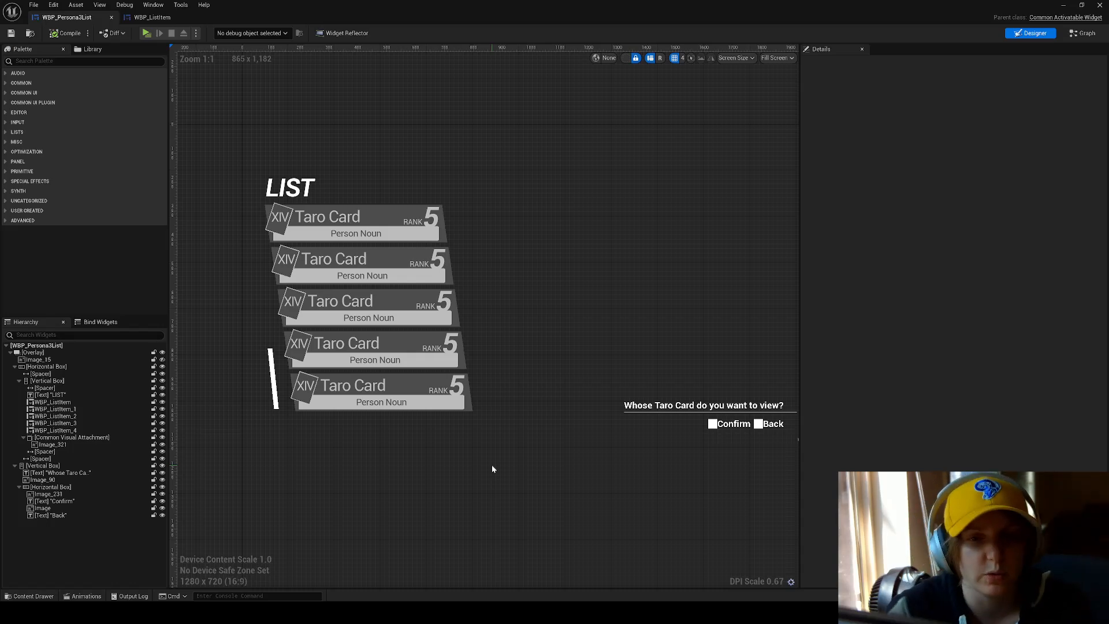
pyautogui.moveTo(568, 431); pyautogui.dragTo(536, 410, button='right')
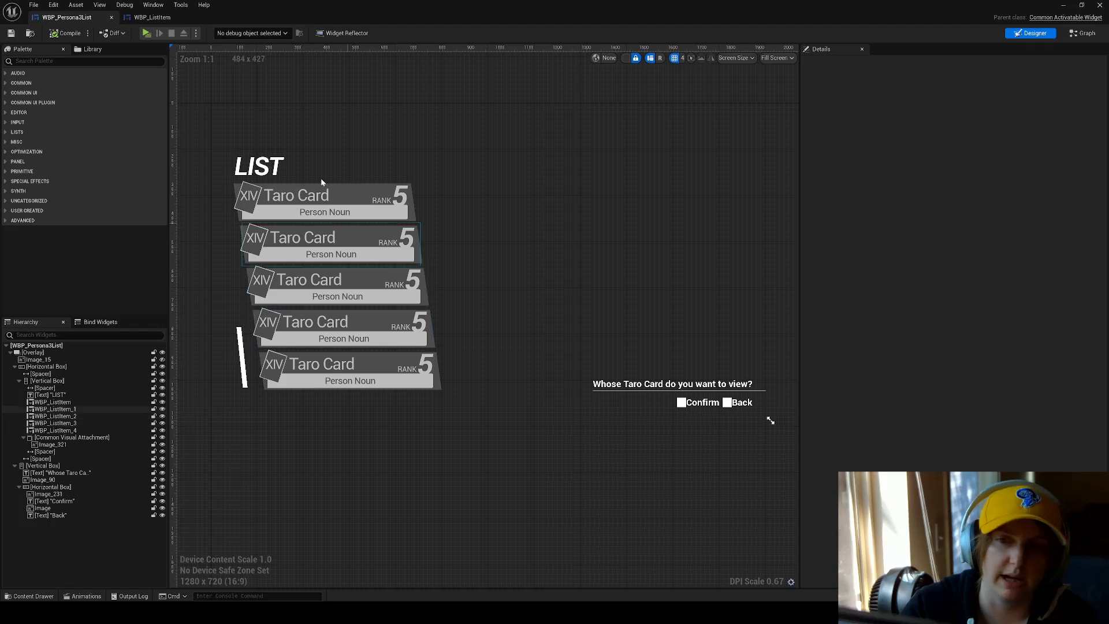
# Go through the list items from the first to the fifth and compare their left slot padding.
pyautogui.click(336, 209)
pyautogui.click(336, 244)
pyautogui.click(373, 287)
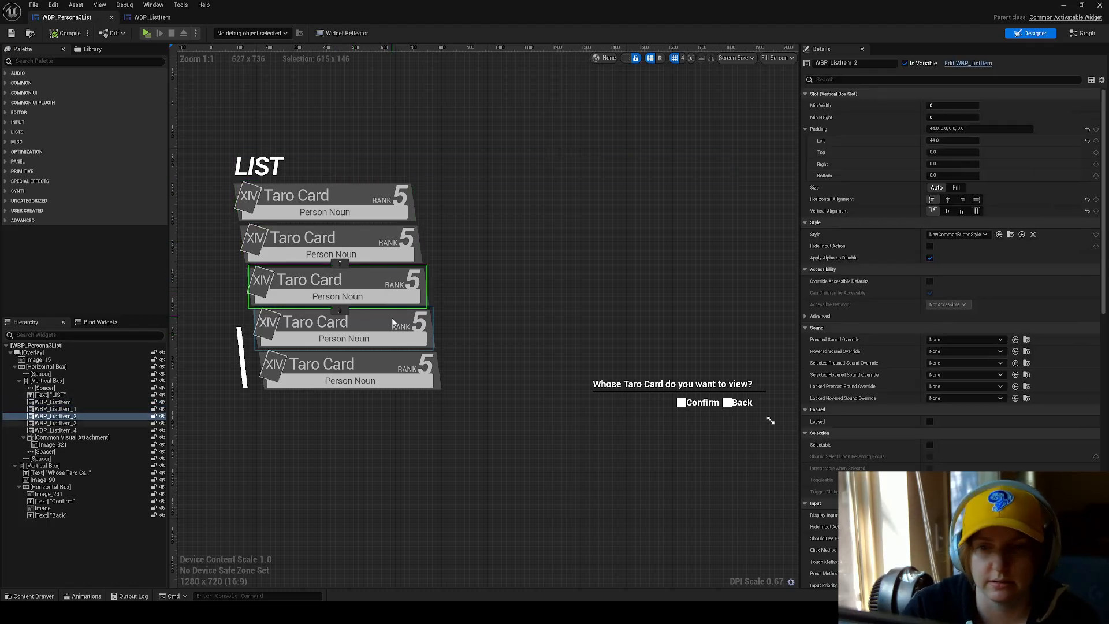
pyautogui.click(409, 331)
pyautogui.click(403, 389)
pyautogui.scroll(3, 439, 373)
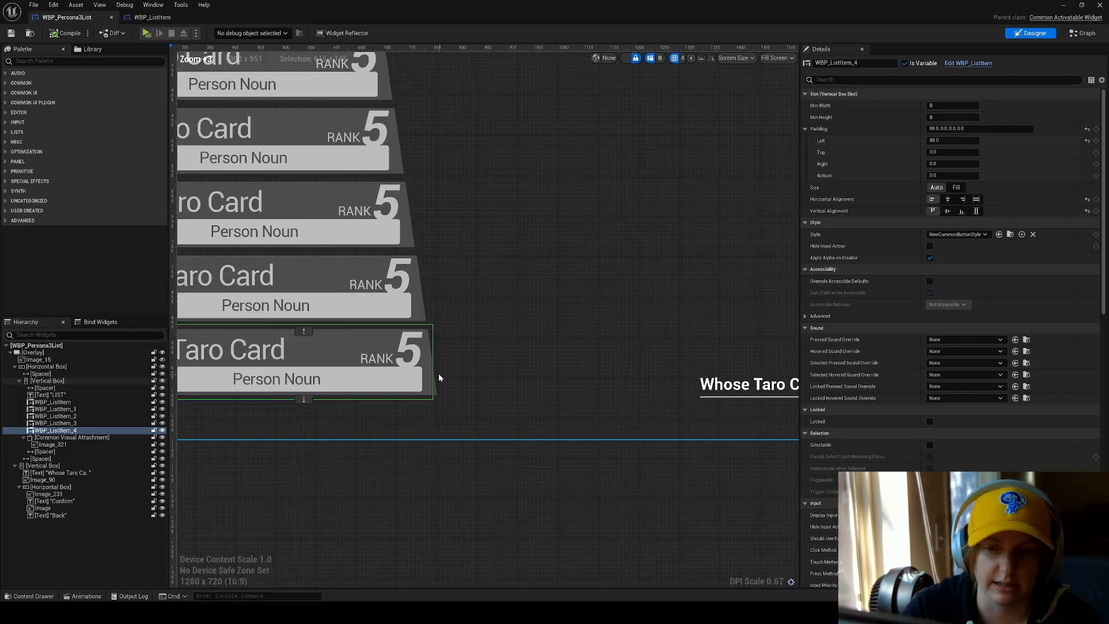
pyautogui.moveTo(439, 373); pyautogui.dragTo(466, 463, button='right')
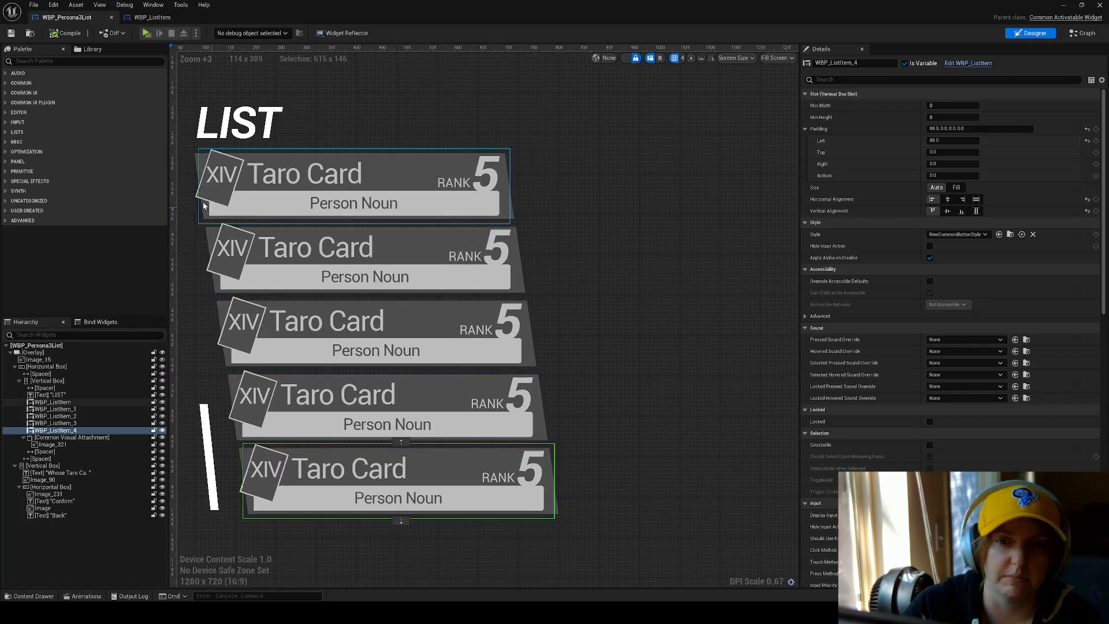
pyautogui.click(55, 403)
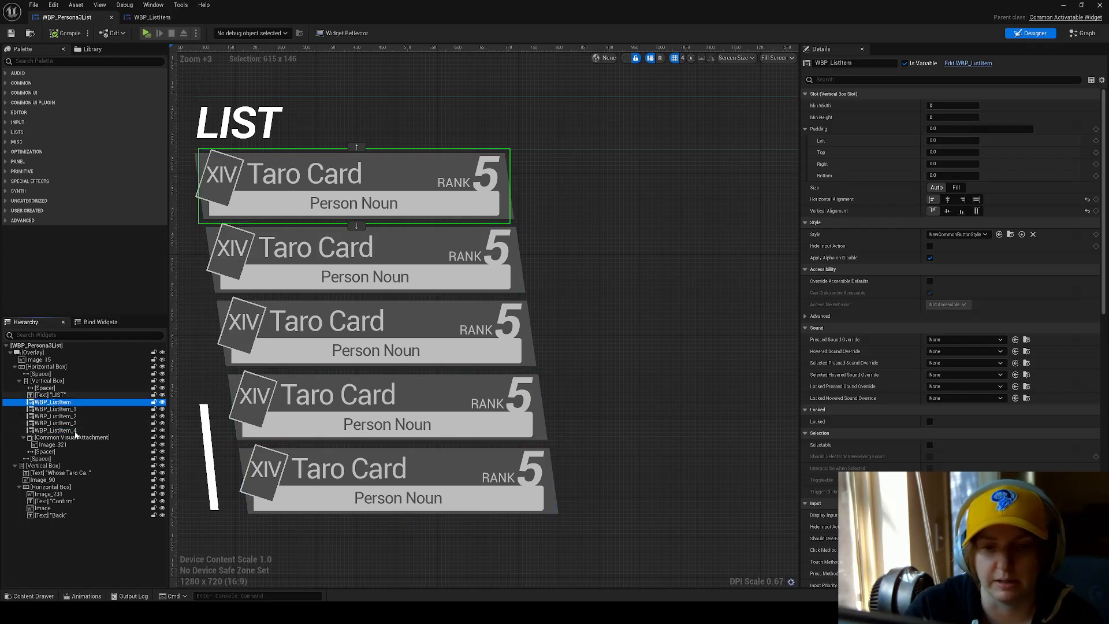
# Inspect the image size and placement of the slanted white bar, Image_321, beside the list items.
pyautogui.click(207, 427)
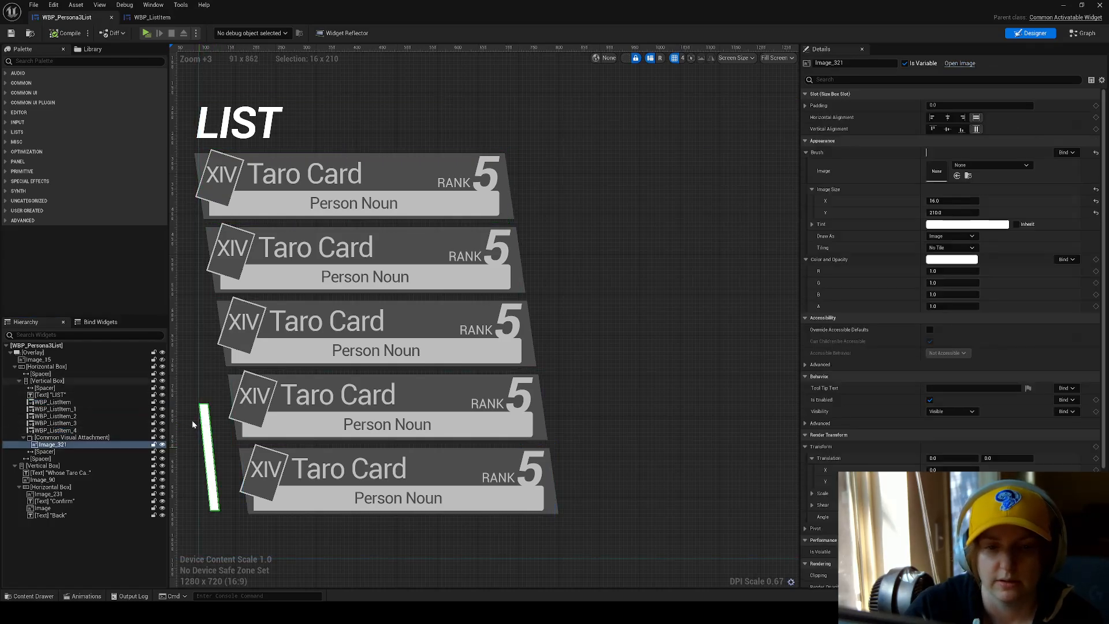
pyautogui.scroll(1, 213, 479)
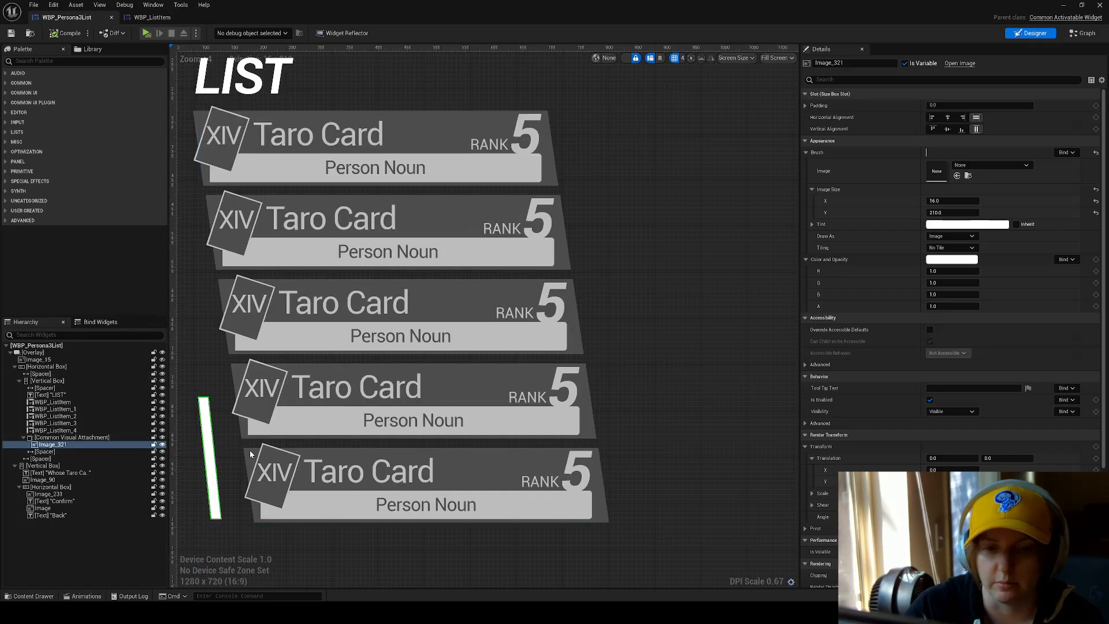
pyautogui.scroll(-4, 254, 448)
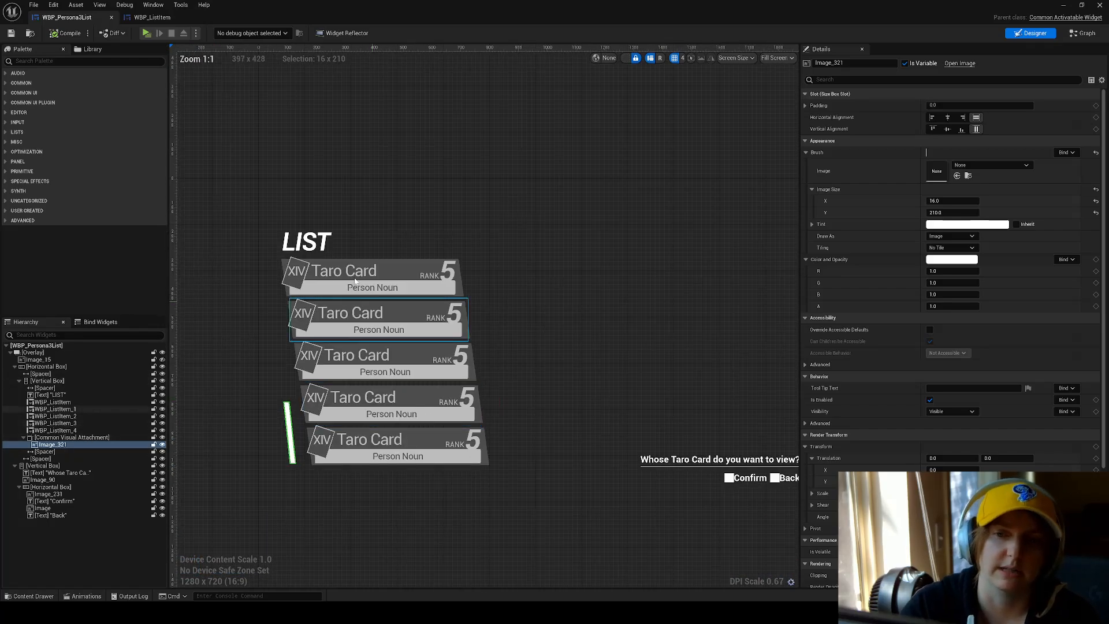
# Compare the left padding of WBP_ListItem_1 with that of WBP_ListItem and see how the cards align under the heading.
pyautogui.click(301, 314)
pyautogui.scroll(8, 286, 280)
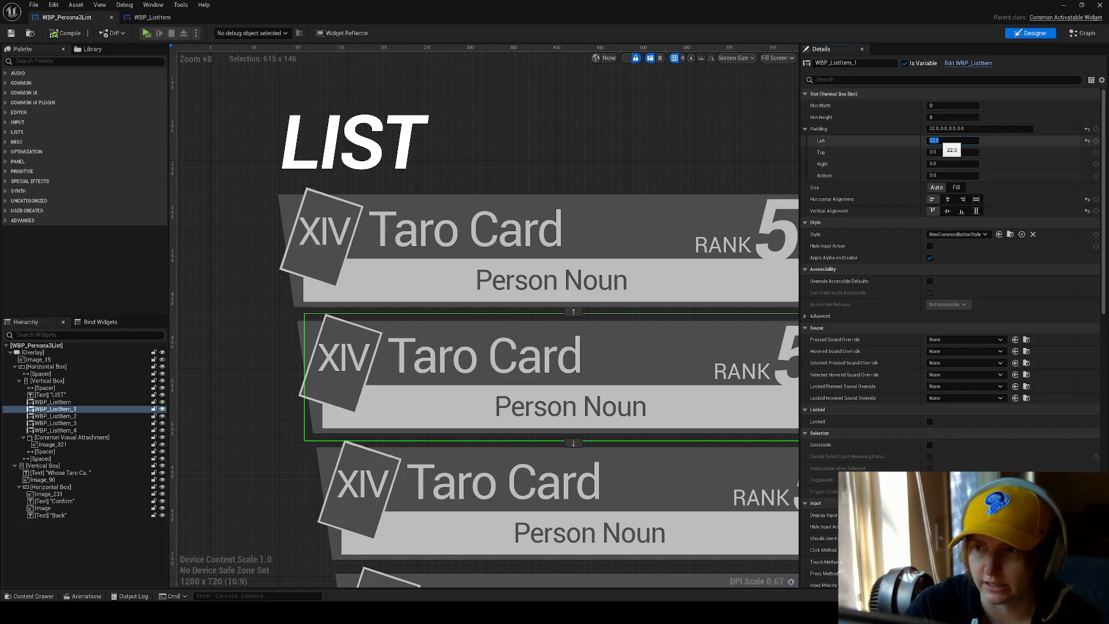
pyautogui.click(523, 289)
pyautogui.scroll(-2, 523, 303)
pyautogui.scroll(4, 303, 286)
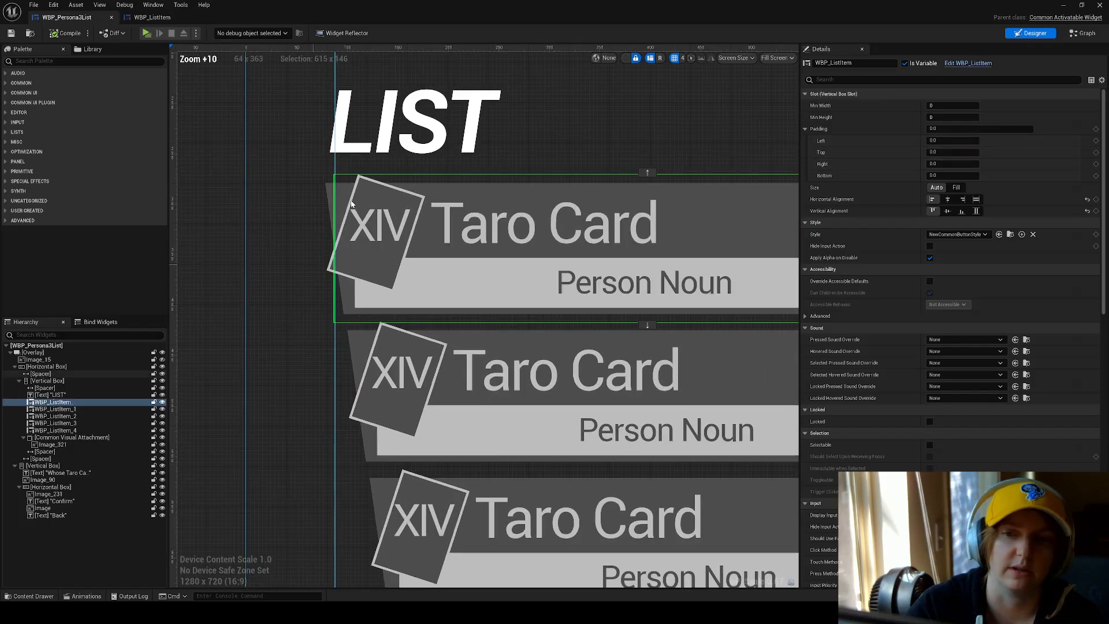
pyautogui.scroll(-9, 341, 338)
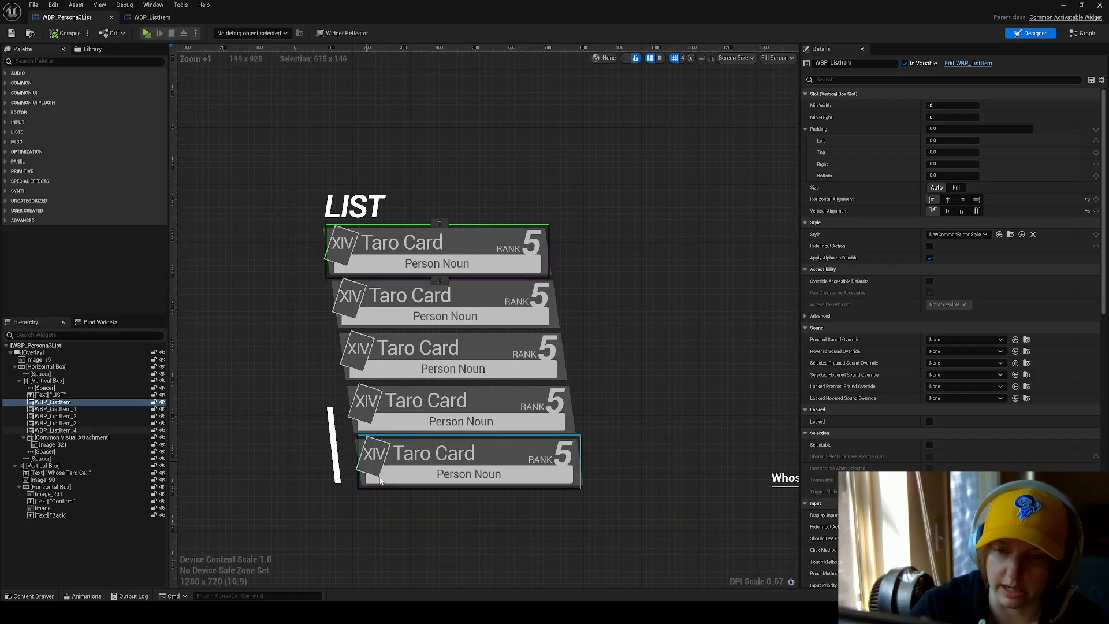
pyautogui.click(459, 524)
pyautogui.moveTo(525, 526); pyautogui.dragTo(455, 527, button='right')
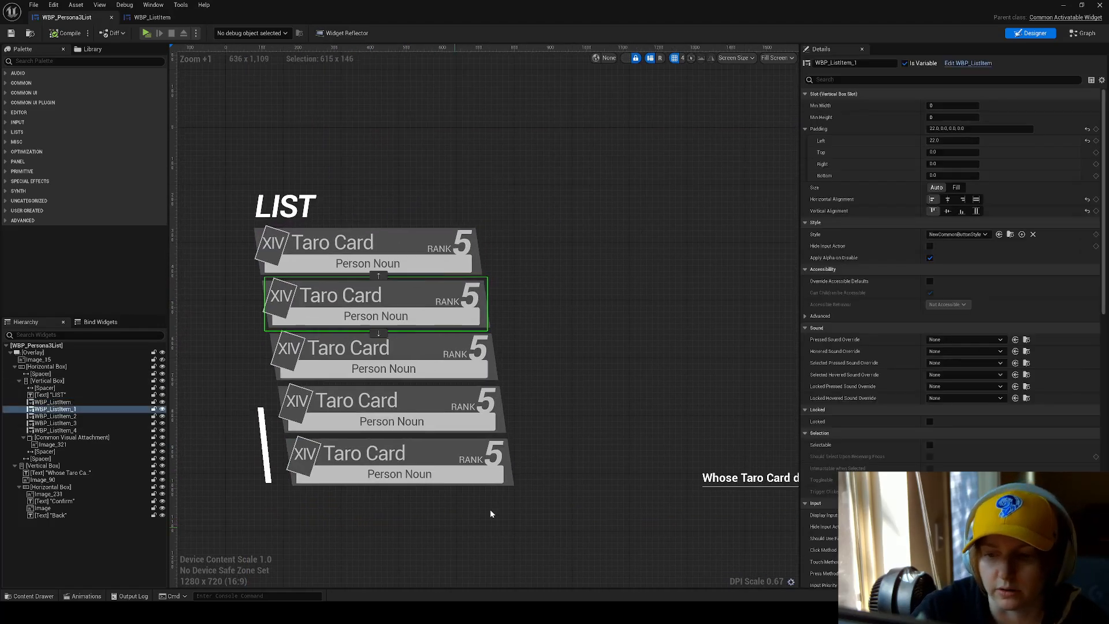
# Switch to Figma and view the full Persona 3 social link list reference image.
pyautogui.moveTo(641, 612)
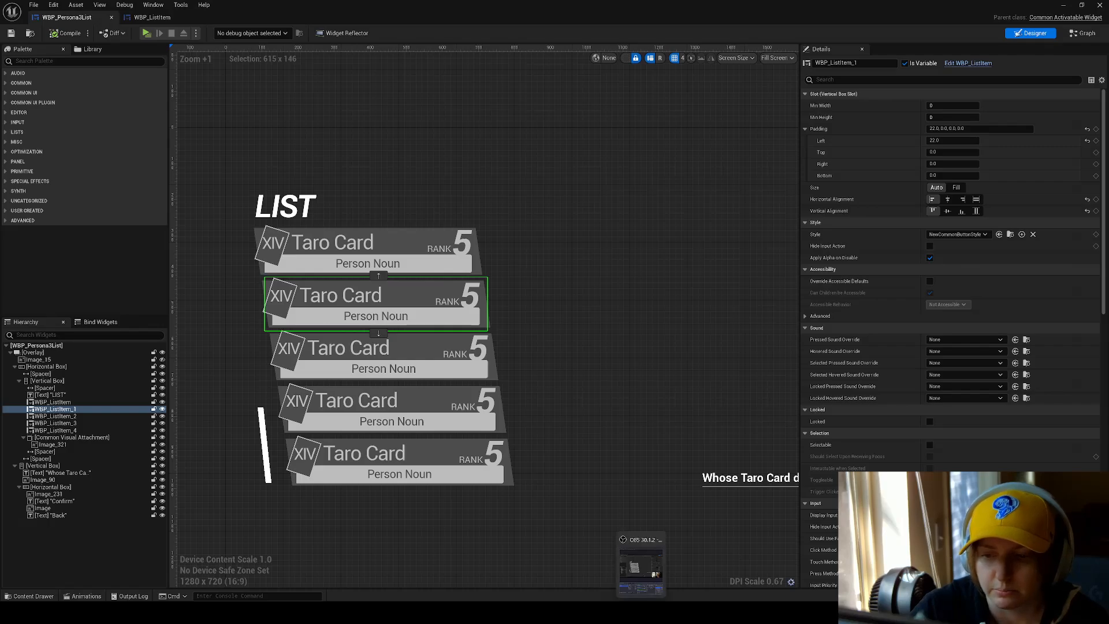
pyautogui.click(705, 612)
pyautogui.scroll(-3, 487, 400)
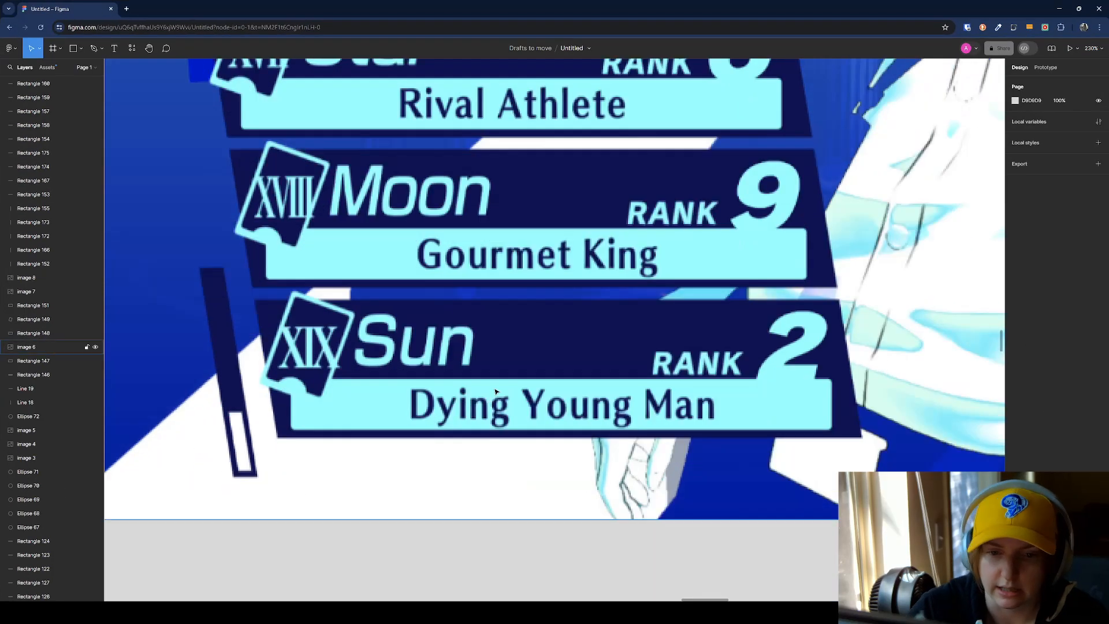
pyautogui.keyDown('ctrl'); pyautogui.scroll(-10, 497, 390); pyautogui.keyUp('ctrl')
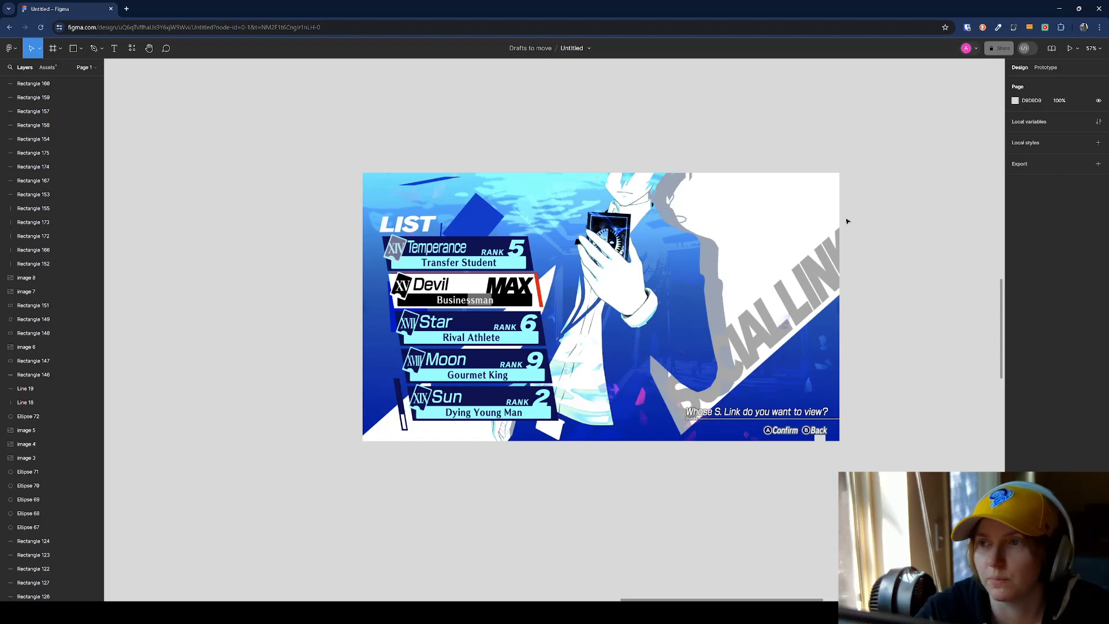
# Return to WBP_Persona3List in Unreal and check the bounds of the list's Vertical Box and the Spacers on both sides.
pyautogui.click(1061, 12)
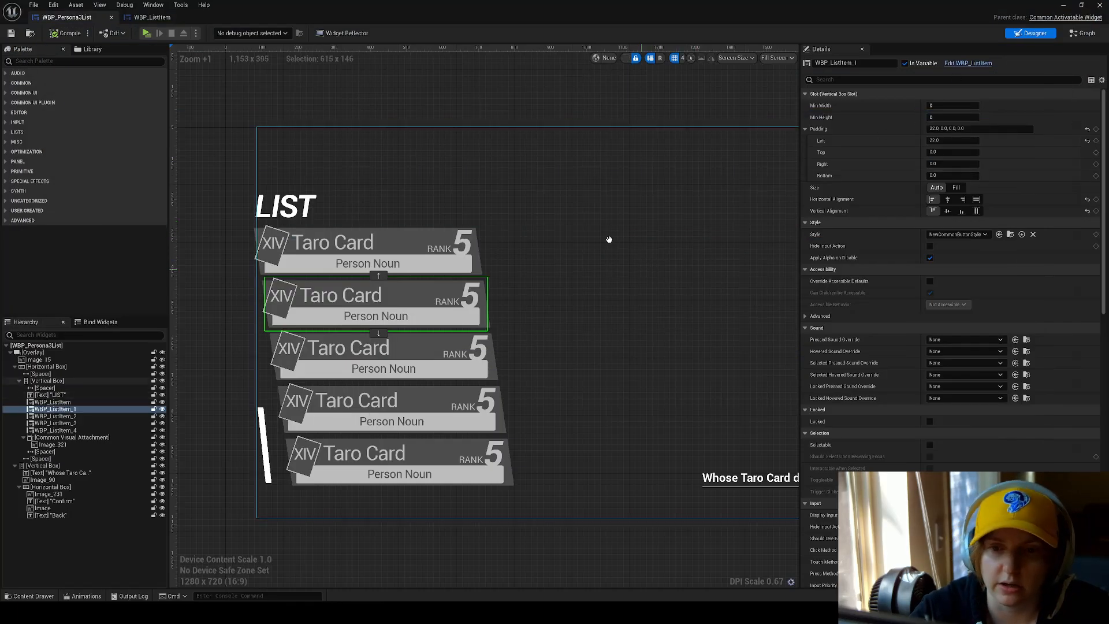
pyautogui.click(592, 249)
pyautogui.scroll(-2, 596, 255)
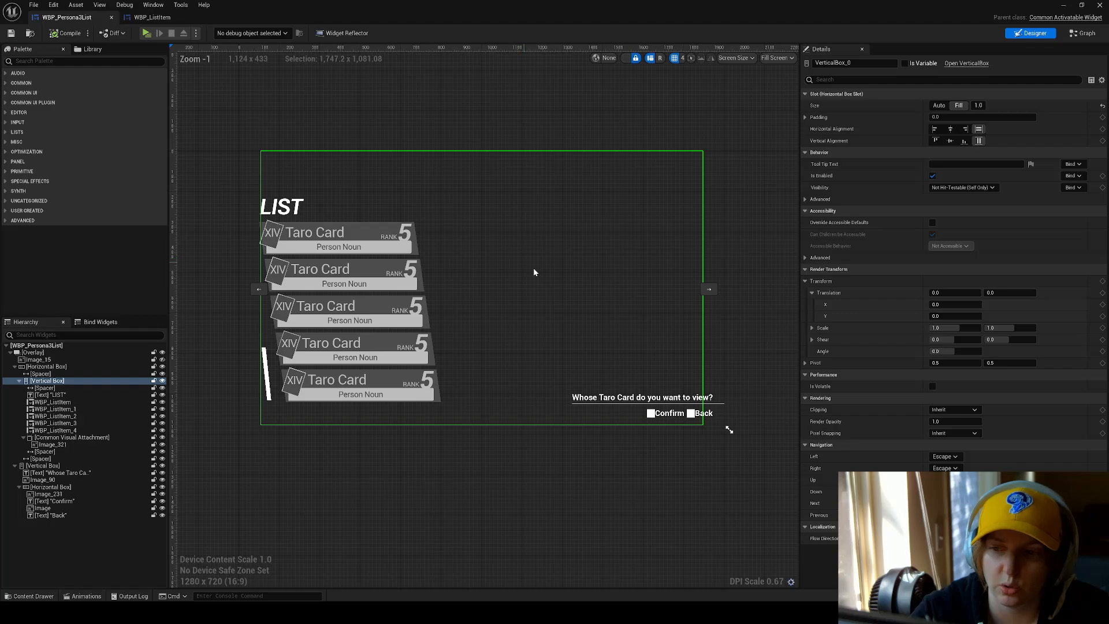
pyautogui.scroll(1, 381, 241)
pyautogui.click(264, 187)
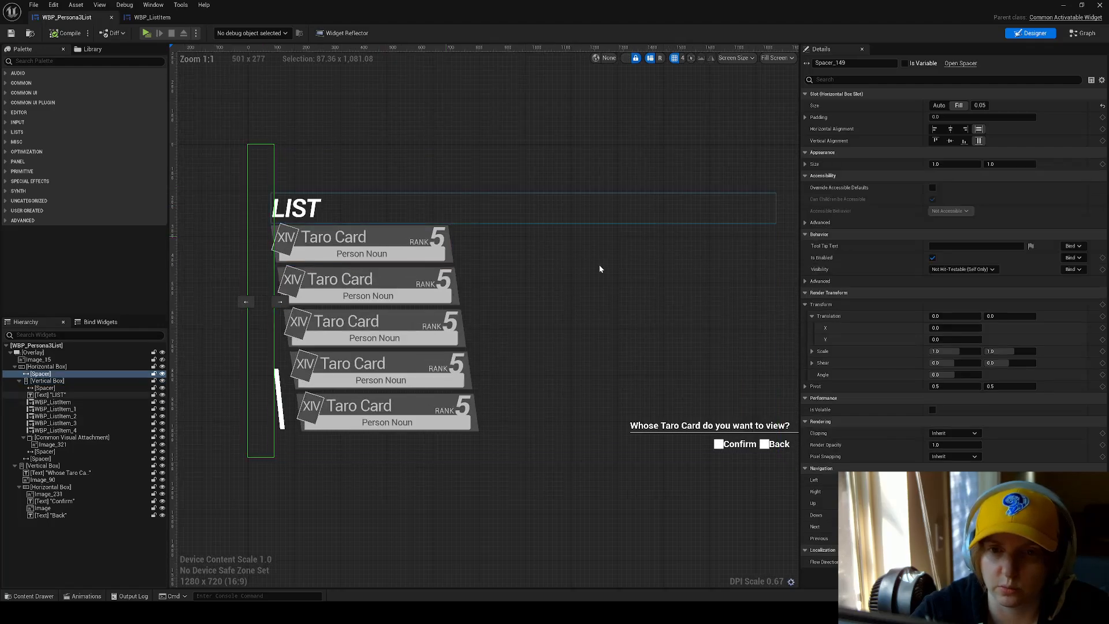
pyautogui.scroll(1, 598, 264)
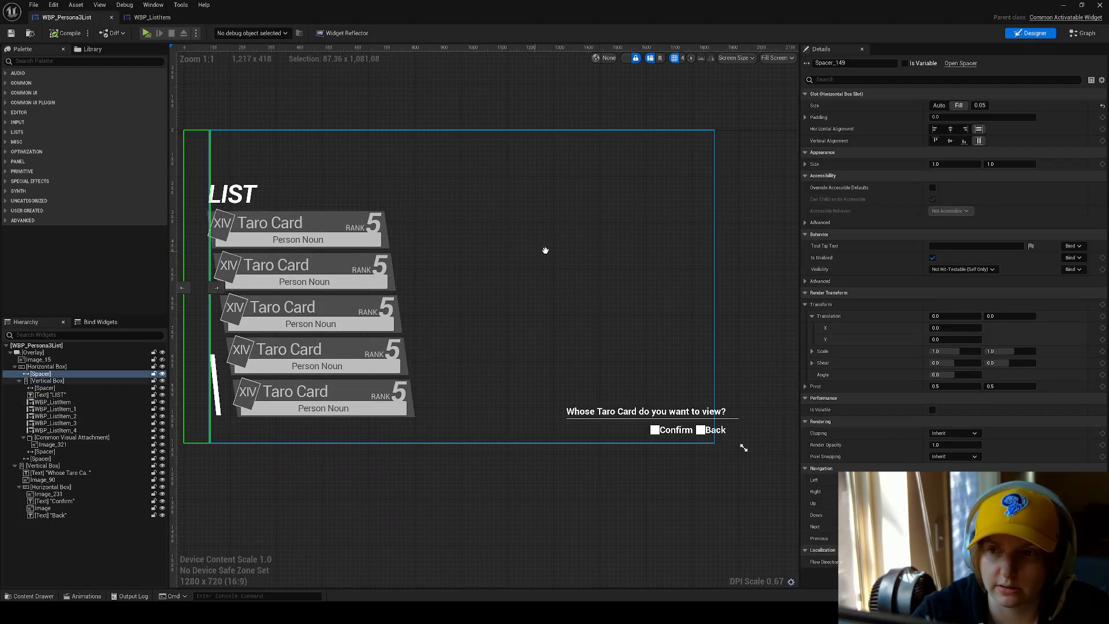
pyautogui.click(740, 226)
pyautogui.click(370, 194)
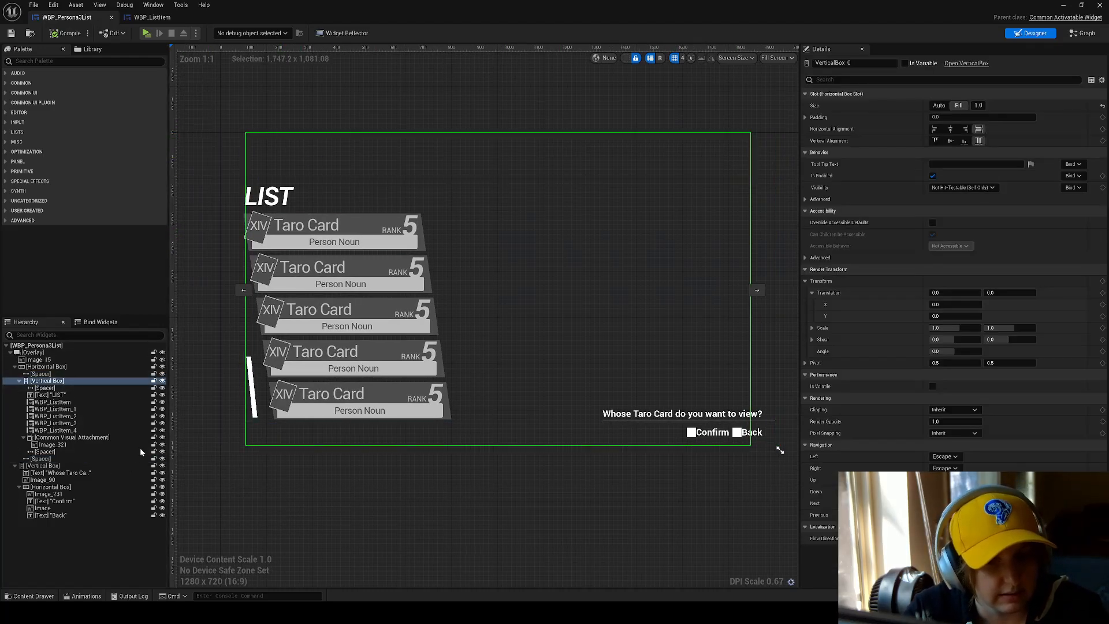
# Review the hierarchy from WBP_ListItem_1 and the Common Visual Attachment to the Vertical Box holding the prompt and the Confirm/Back row.
pyautogui.click(64, 409)
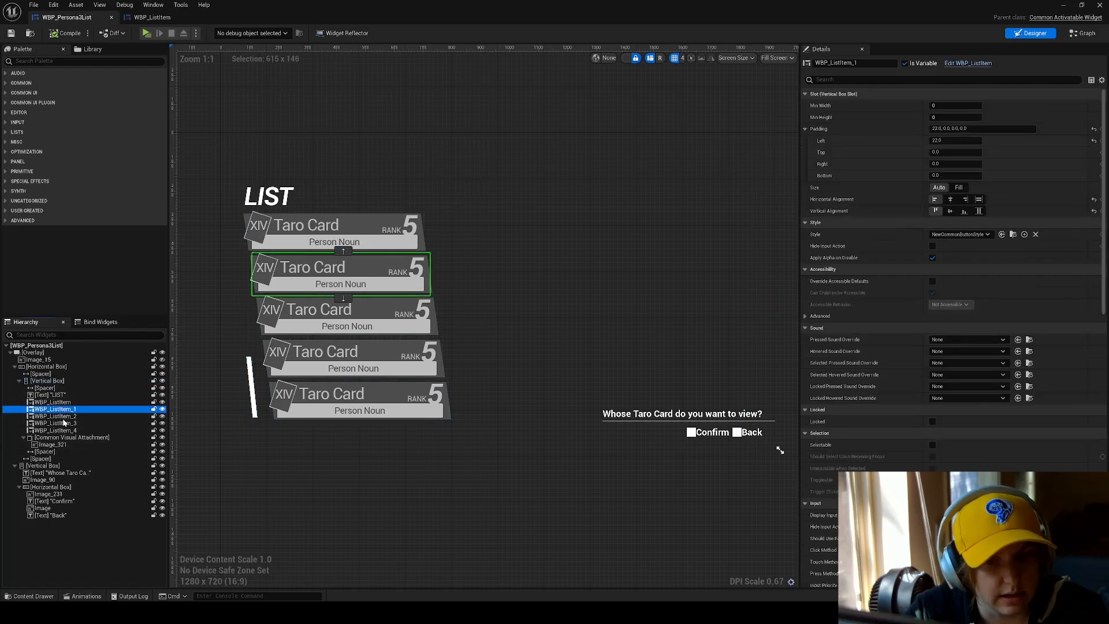
pyautogui.click(74, 437)
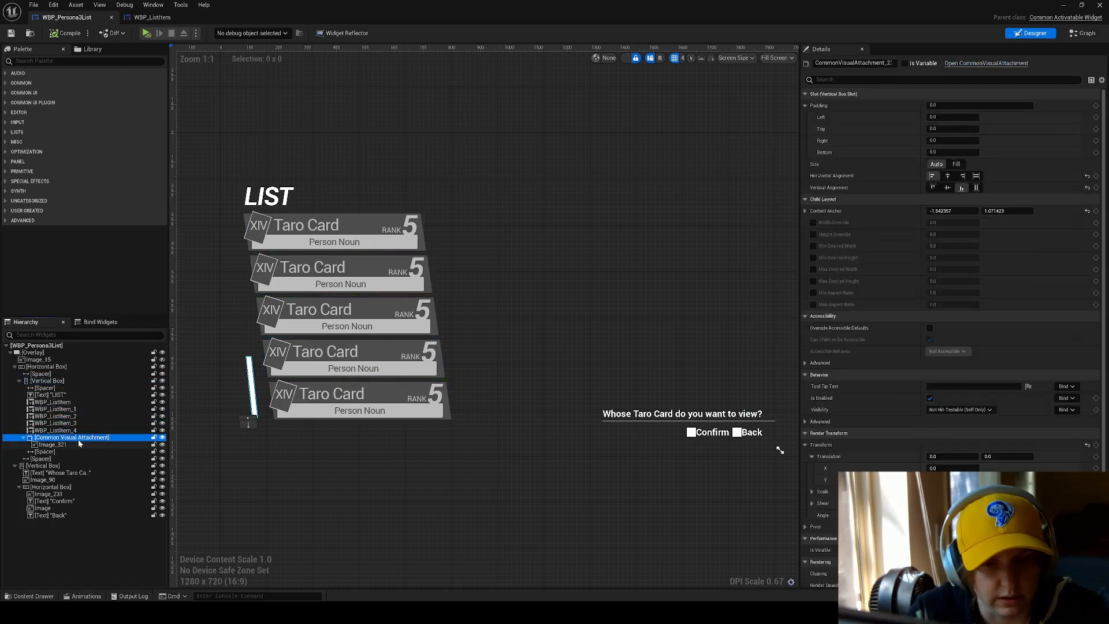
pyautogui.click(43, 466)
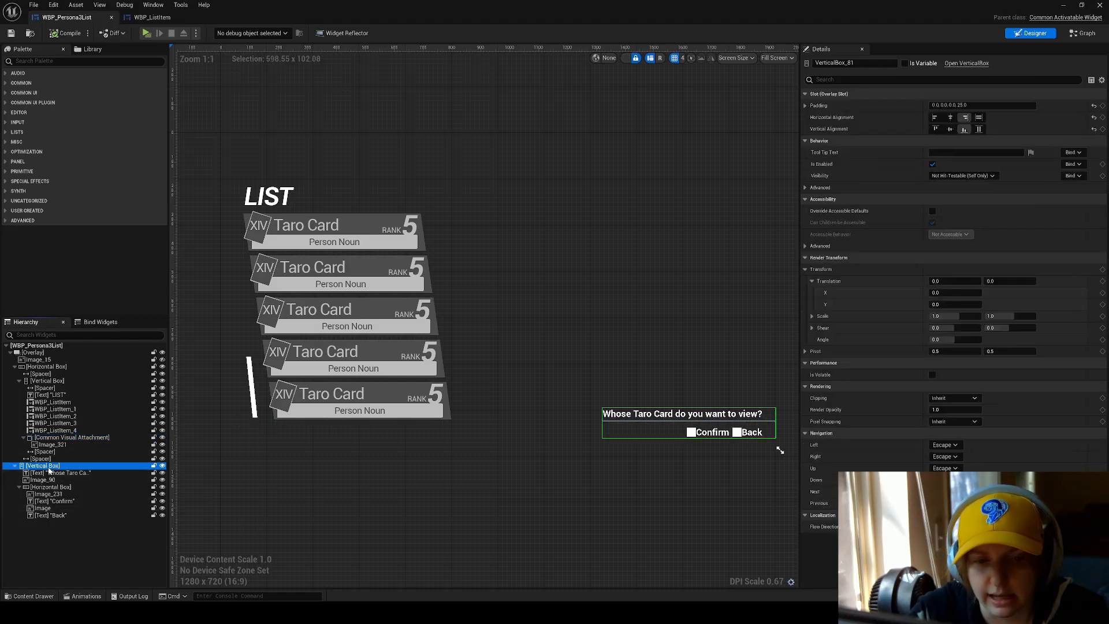
pyautogui.click(51, 487)
pyautogui.click(50, 473)
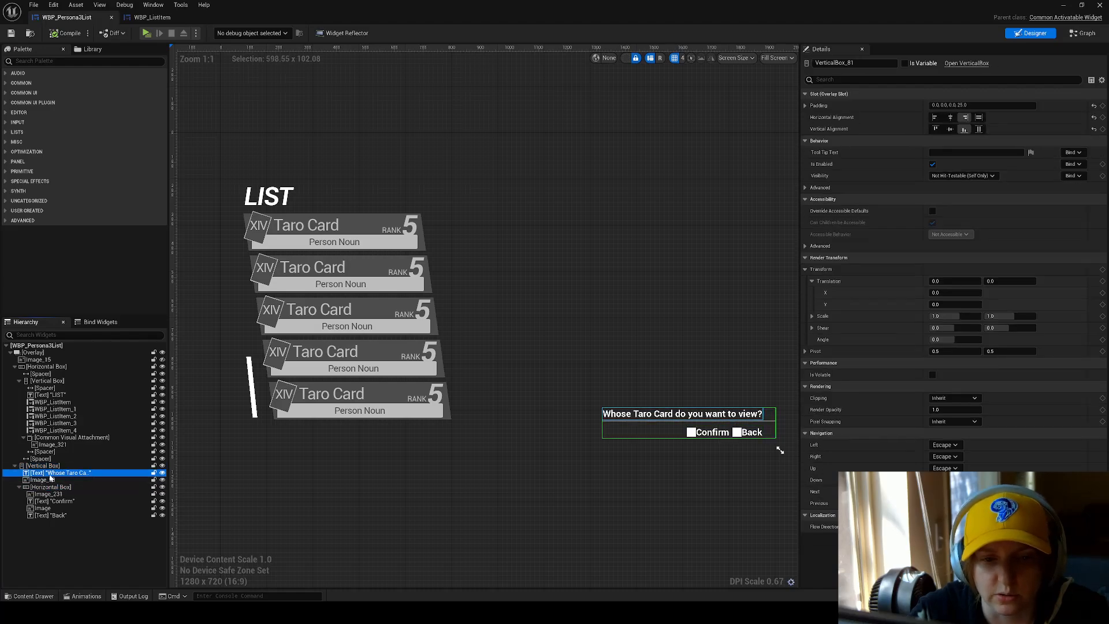
pyautogui.click(44, 480)
pyautogui.click(49, 486)
pyautogui.click(34, 465)
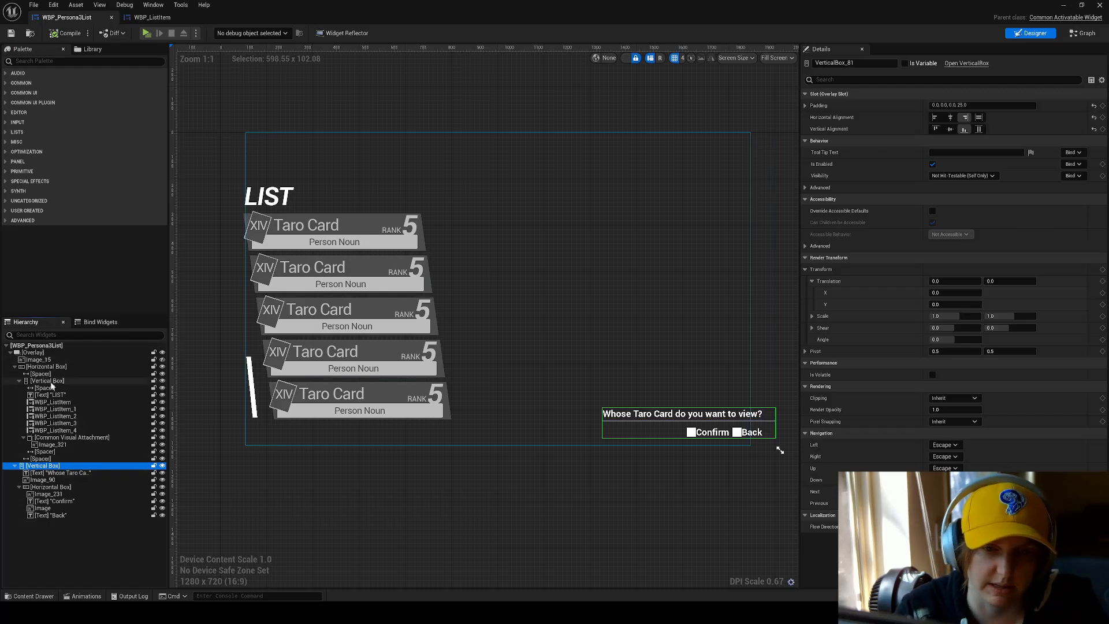
# Select both side Spacers together to check their Fill size, and inspect the Spacer beneath the list items.
pyautogui.click(40, 374)
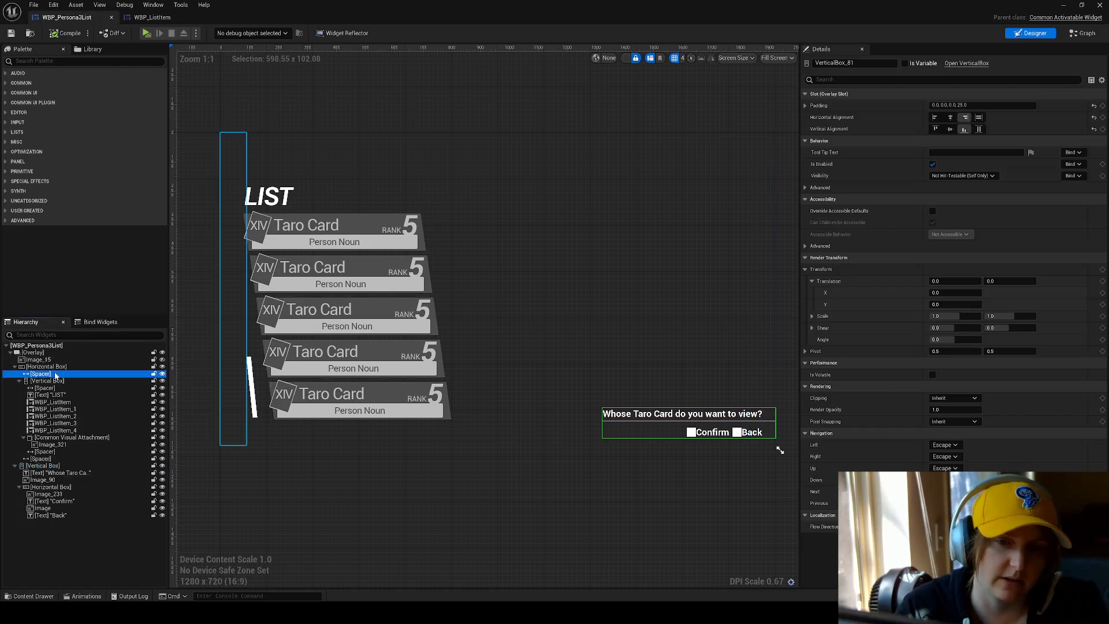
pyautogui.keyDown('ctrl'); pyautogui.click(768, 171); pyautogui.keyUp('ctrl')
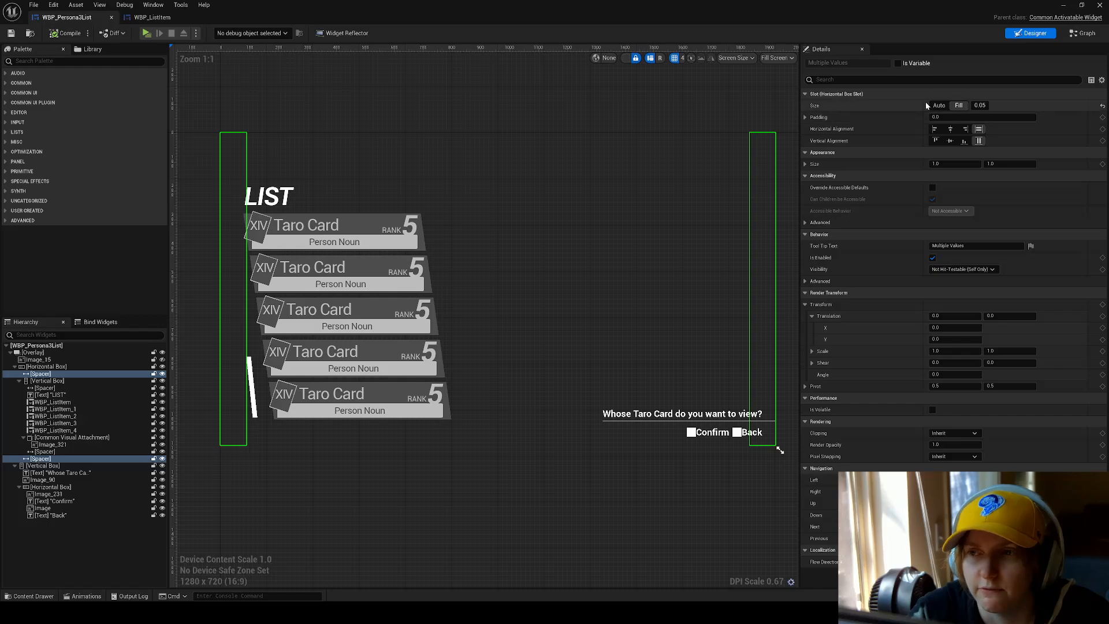
pyautogui.click(408, 443)
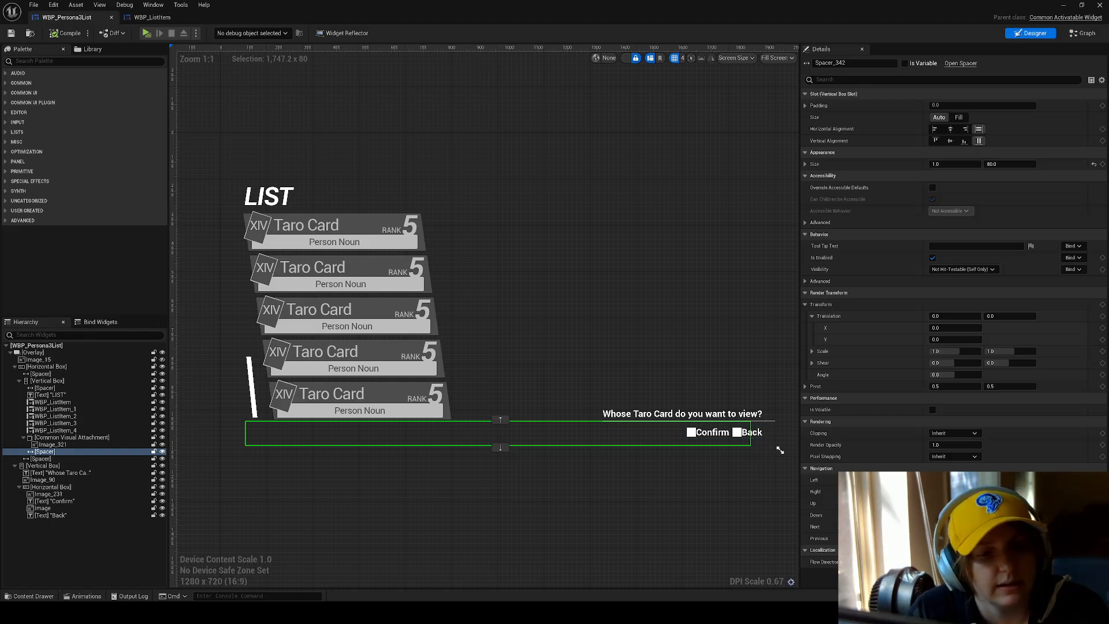
# Step through the Vertical Box's children from WBP_ListItem_1 past the Common Visual Attachment and Image_321 to the closing Spacer.
pyautogui.click(87, 409)
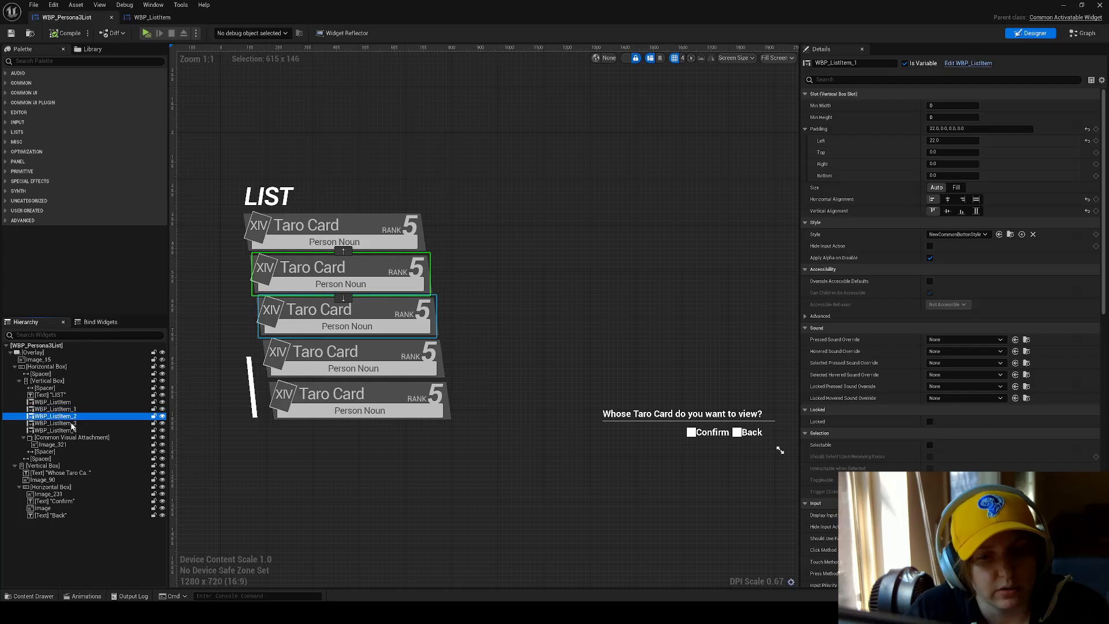
pyautogui.click(71, 424)
pyautogui.click(70, 431)
pyautogui.click(67, 437)
pyautogui.click(51, 445)
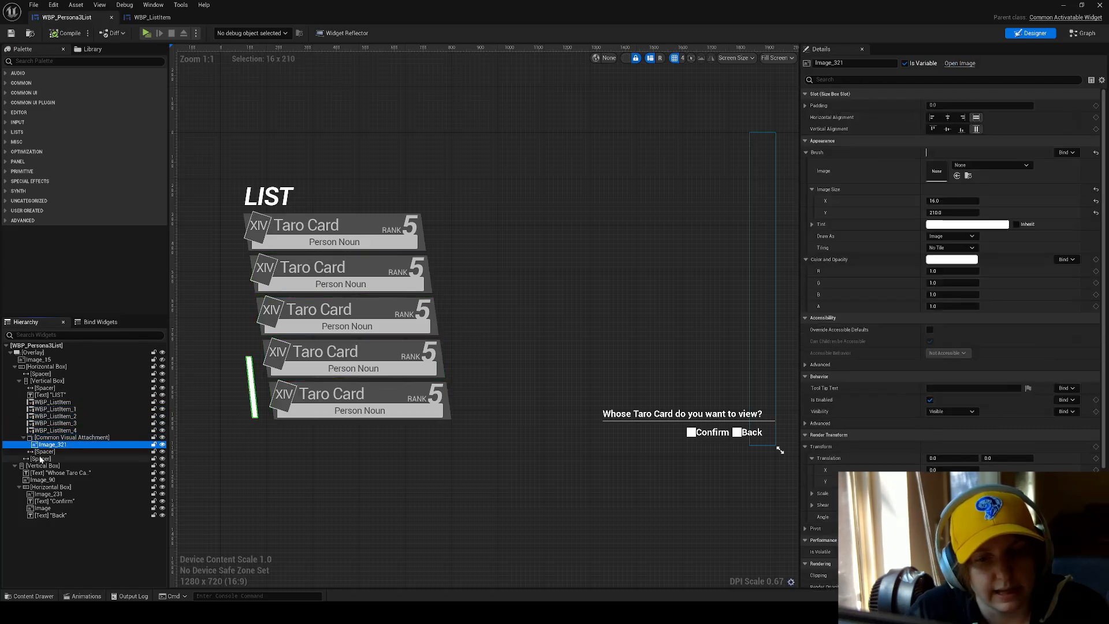
pyautogui.click(44, 452)
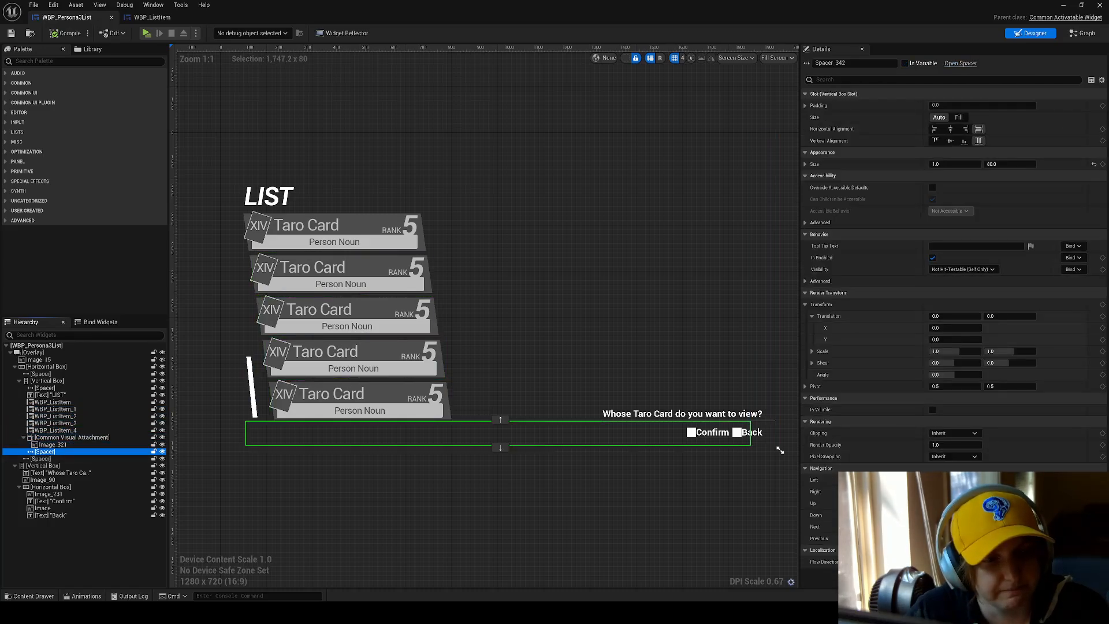